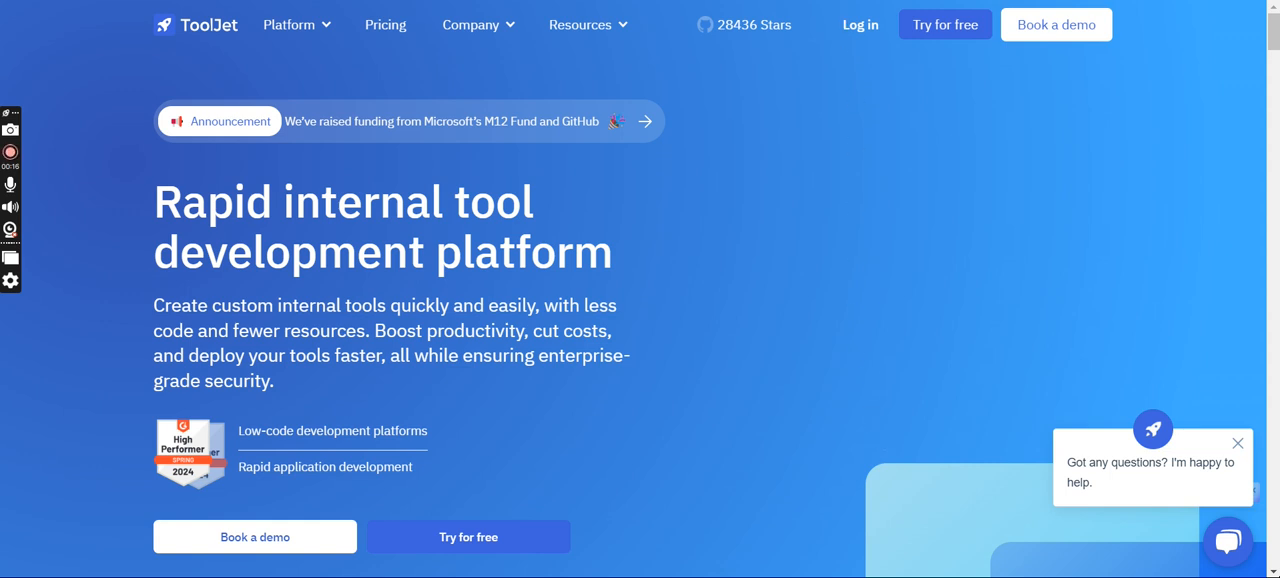
- Switch to the ToolJet workspace and add a new Rest API data source from the commonly used ones
{"action": "key", "text": "ctrl+Tab"}
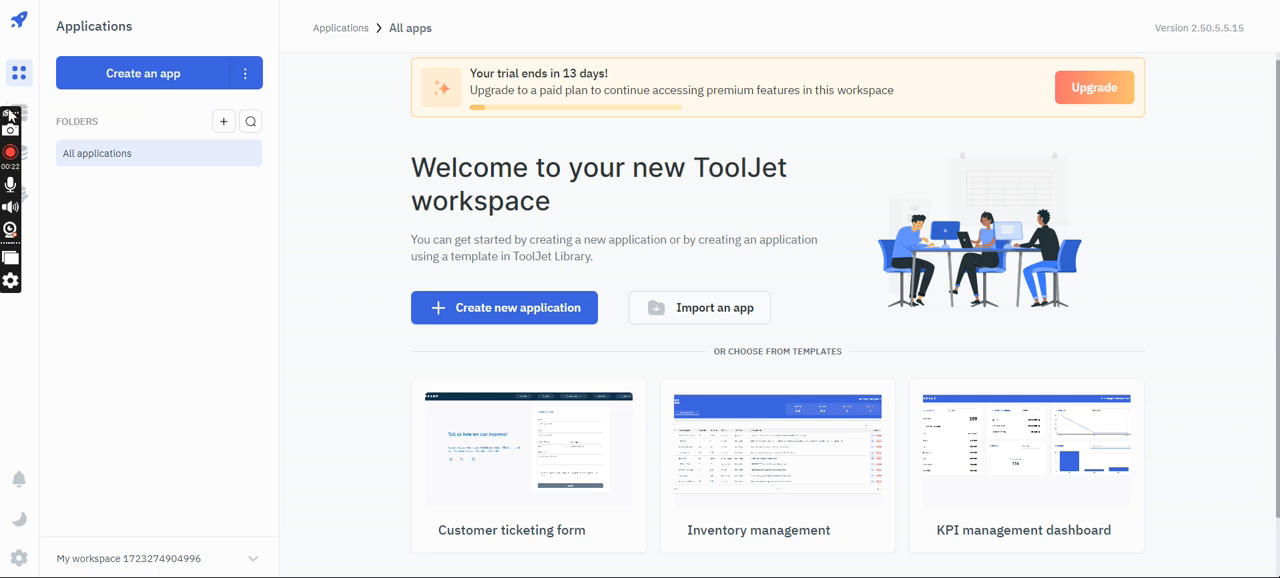
{"action": "left_click_drag", "start_coordinate": [5, 112], "coordinate": [5, 438]}
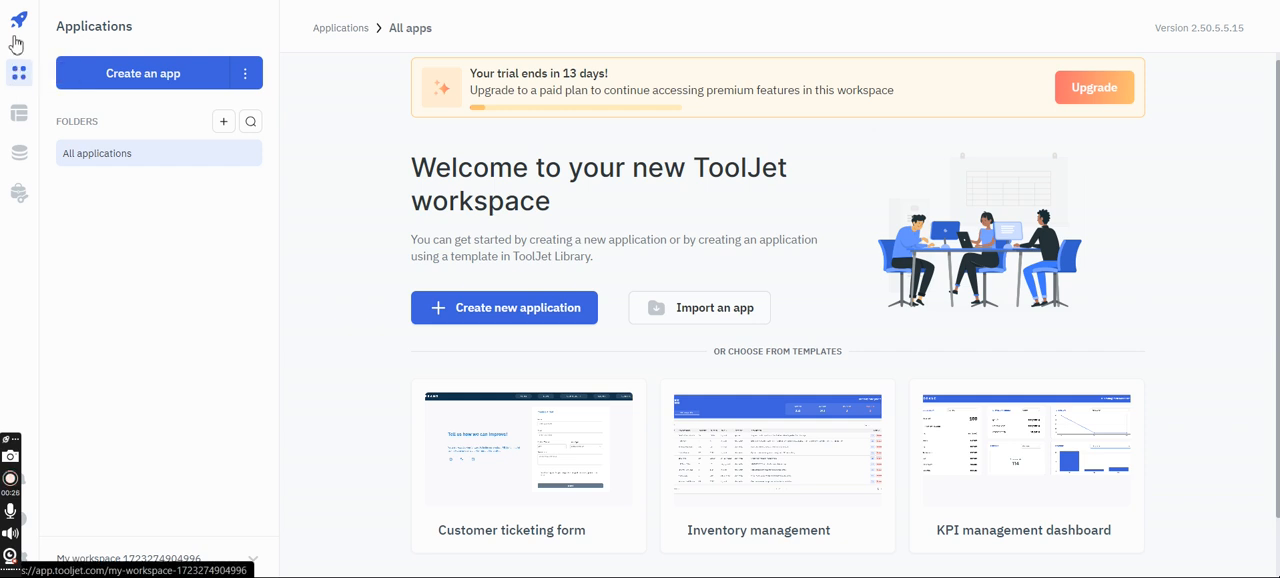
{"action": "left_click", "coordinate": [20, 172]}
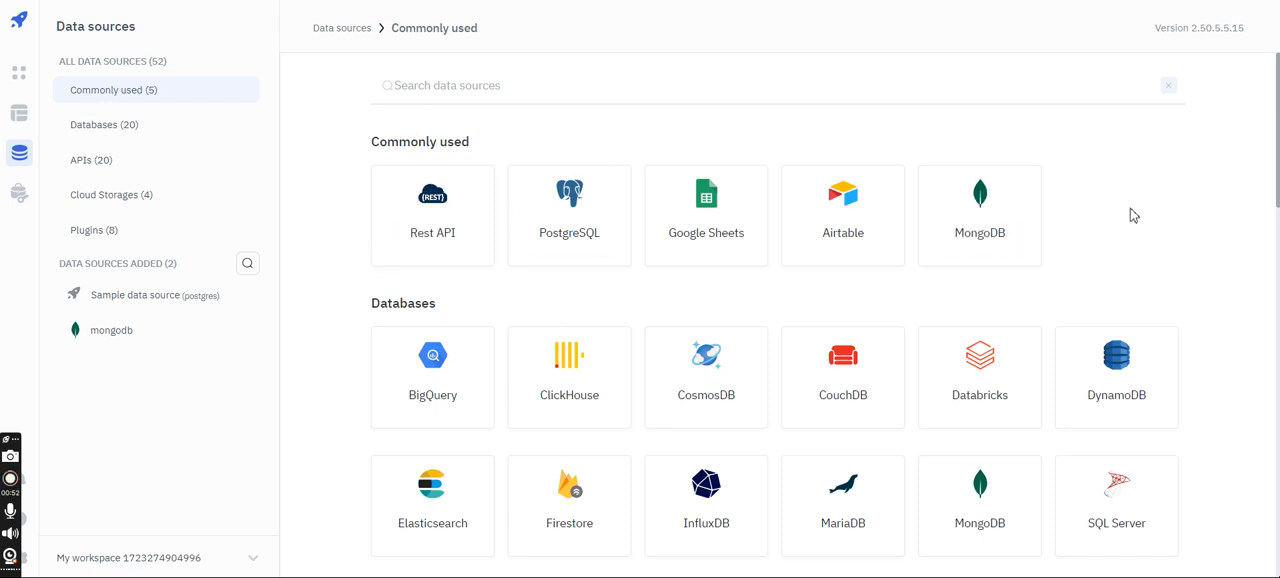
{"action": "mouse_move", "coordinate": [400, 209]}
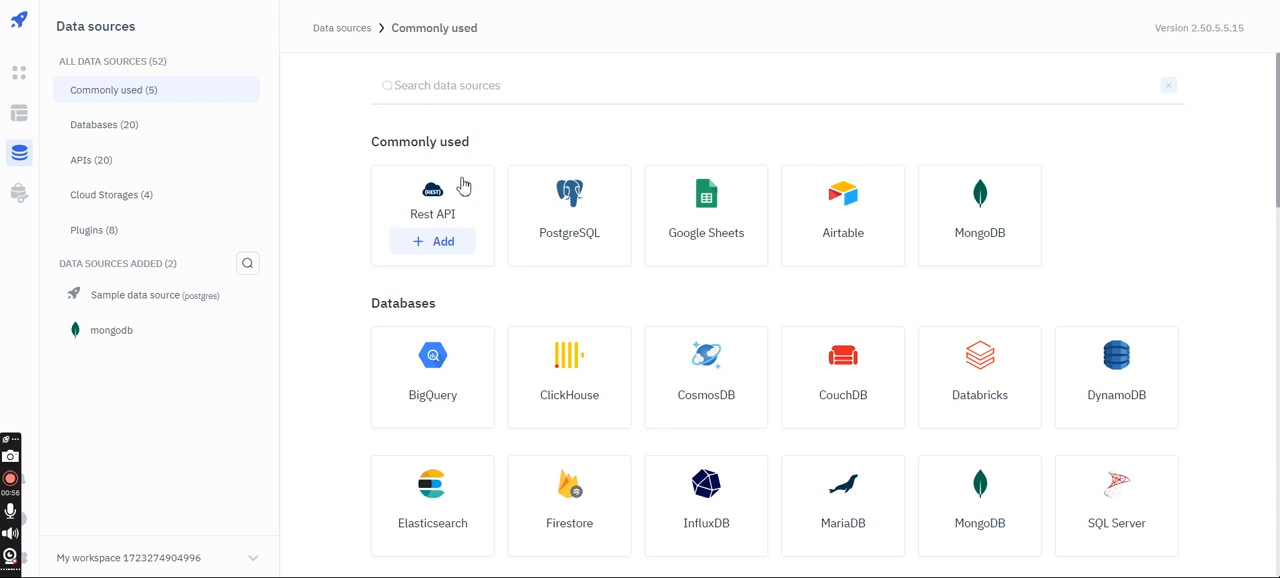
{"action": "left_click", "coordinate": [435, 243]}
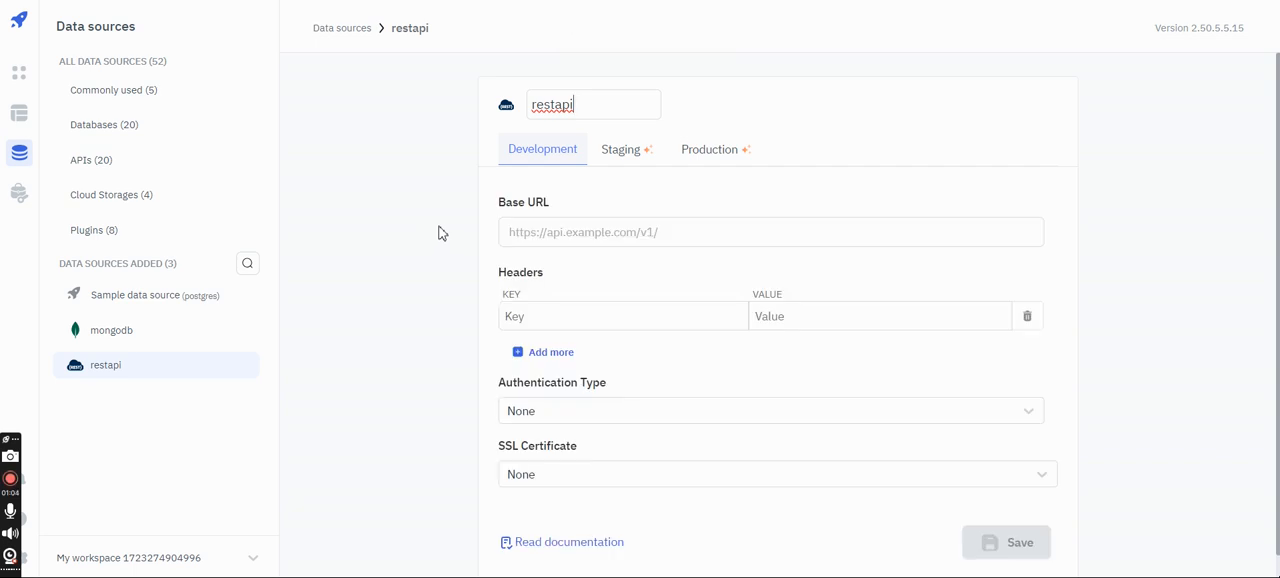
{"action": "scroll", "coordinate": [437, 232], "scroll_direction": "down", "scroll_amount": 1}
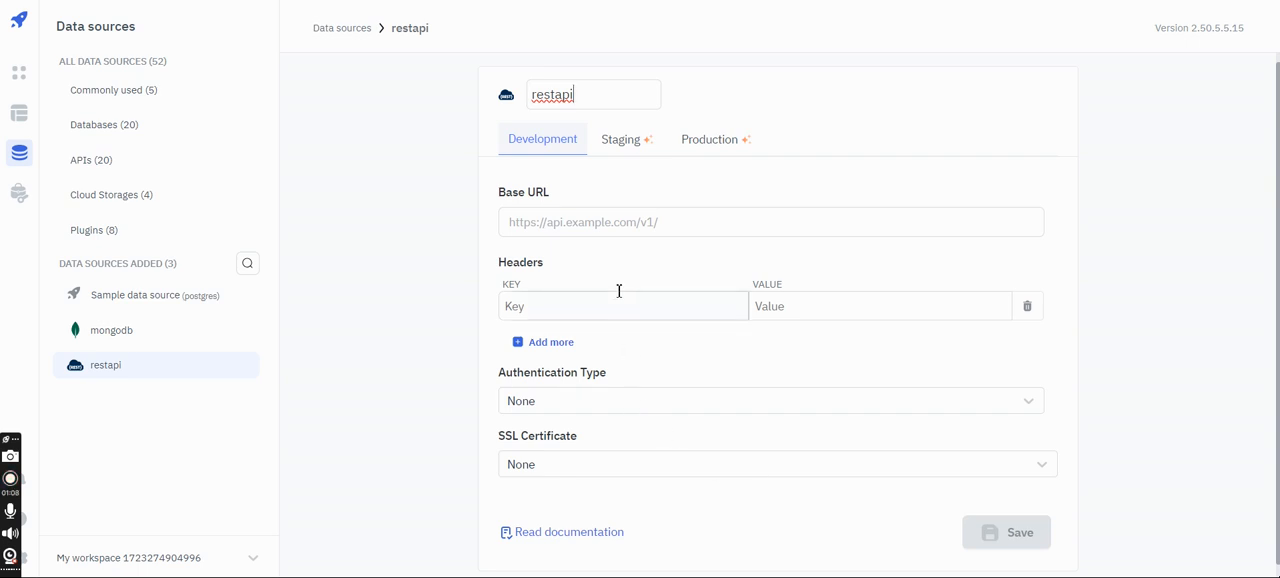
{"action": "left_click_drag", "start_coordinate": [500, 192], "coordinate": [519, 197]}
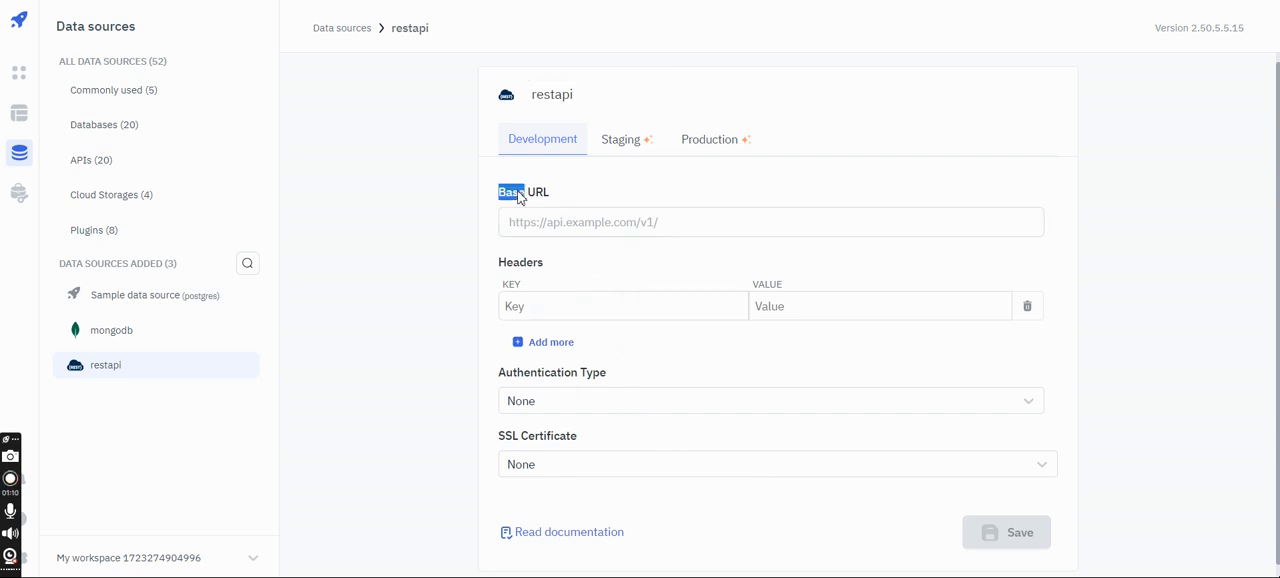
{"action": "left_click", "coordinate": [525, 172]}
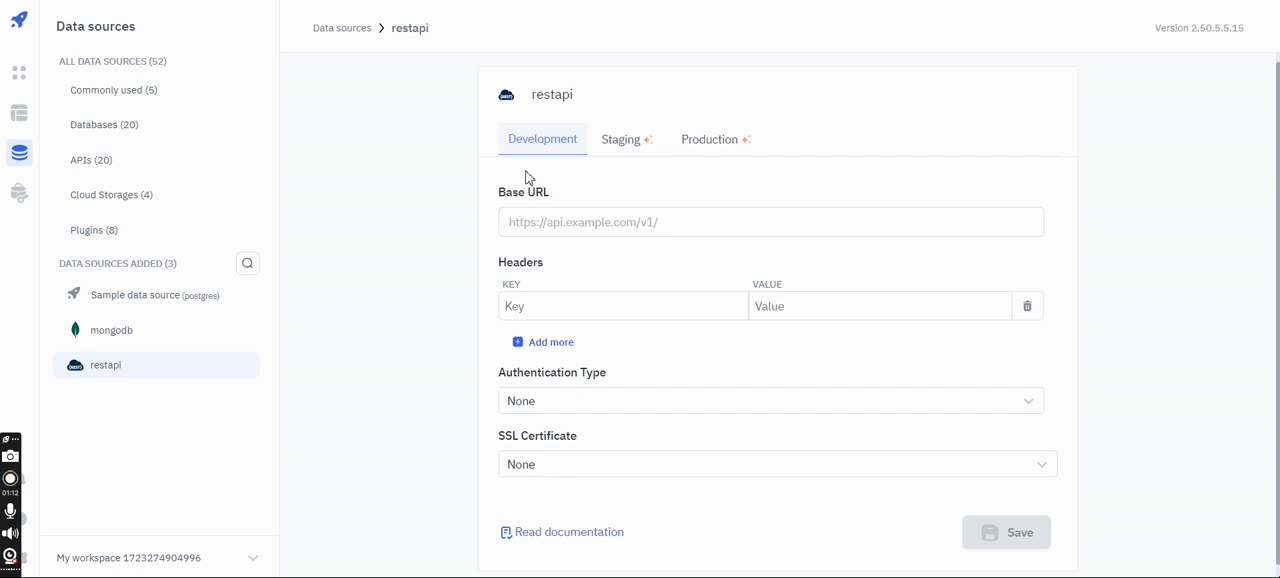
{"action": "left_click", "coordinate": [530, 222]}
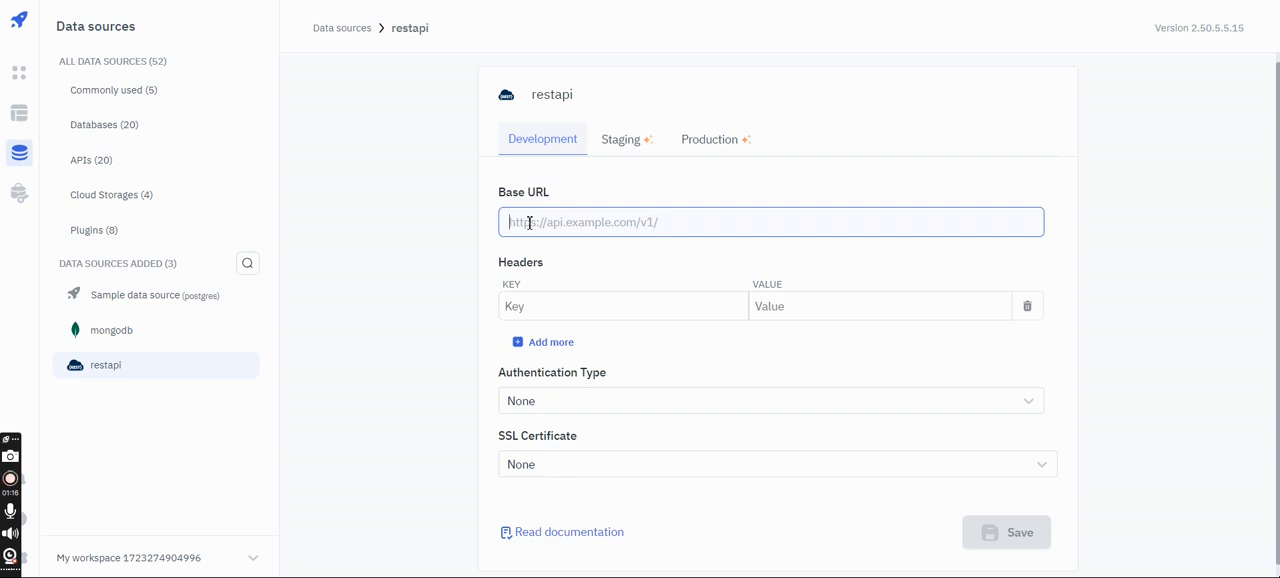
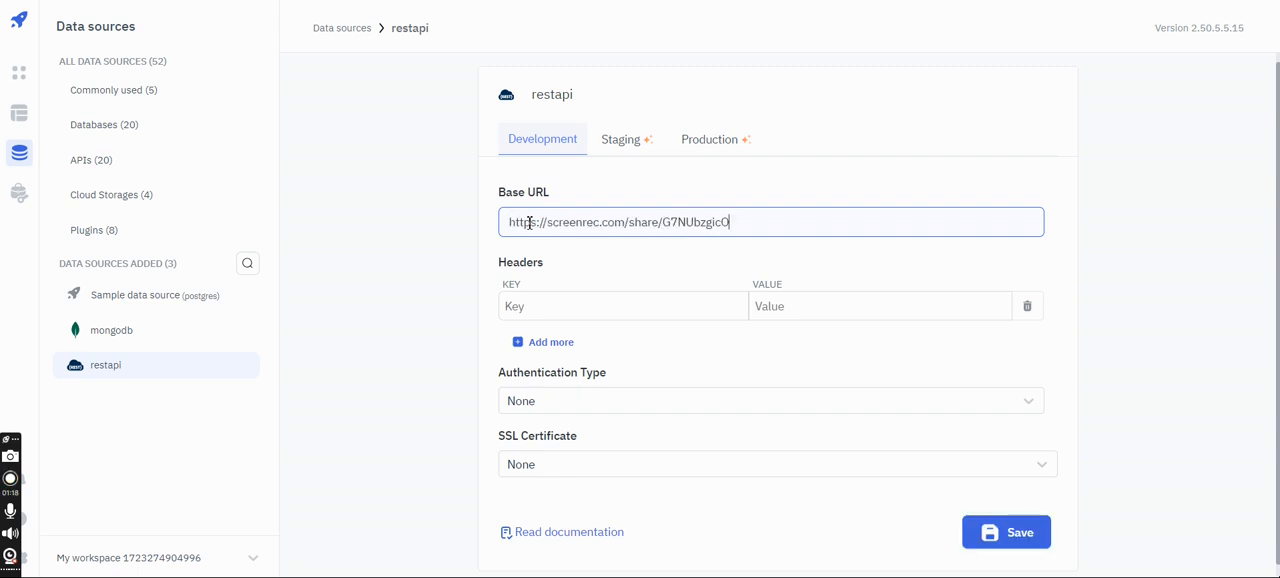
{"action": "key", "text": "ctrl+a"}
{"action": "key", "text": "BackSpace"}
{"action": "key", "text": "alt+Tab"}
{"action": "key", "text": "alt+Tab"}
{"action": "type", "text": "https://jsonplaceholder.typicode.com/"}
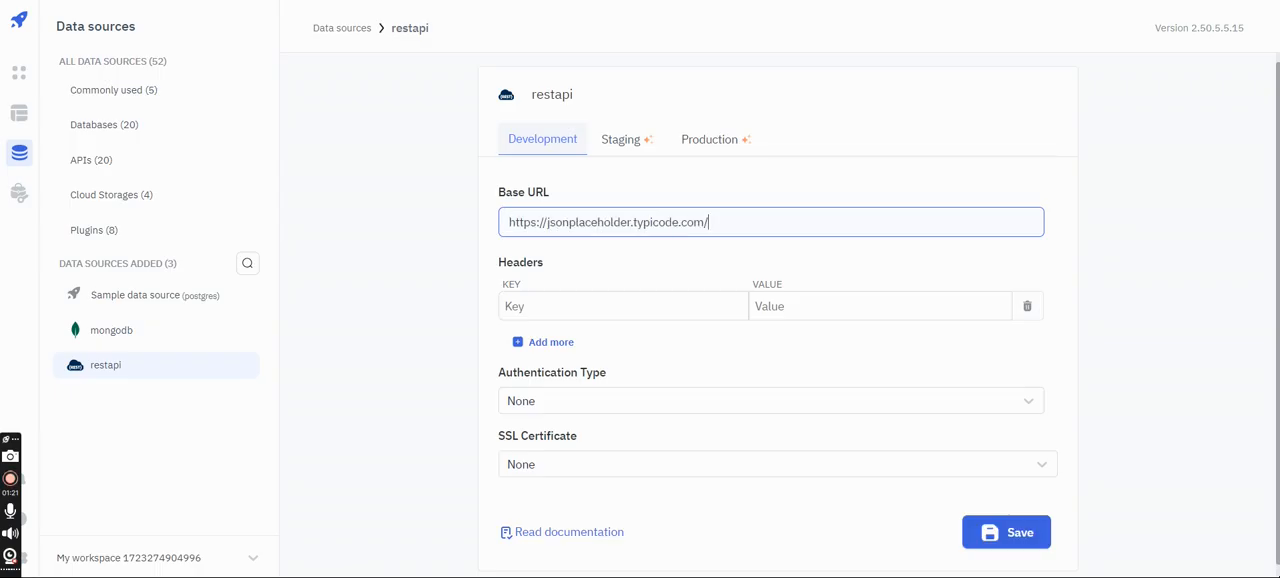
{"action": "left_click", "coordinate": [422, 193]}
- Check the available authentication types and SSL certificate options, and save the restapi data source
{"action": "scroll", "coordinate": [422, 193], "scroll_direction": "down", "scroll_amount": 1}
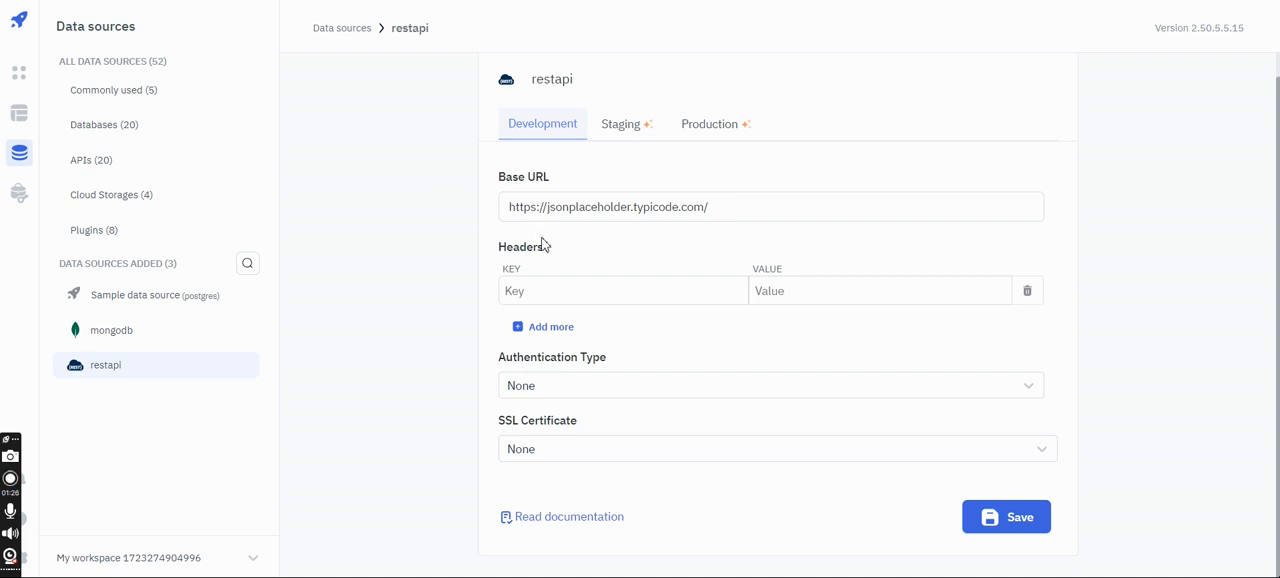
{"action": "left_click", "coordinate": [555, 389]}
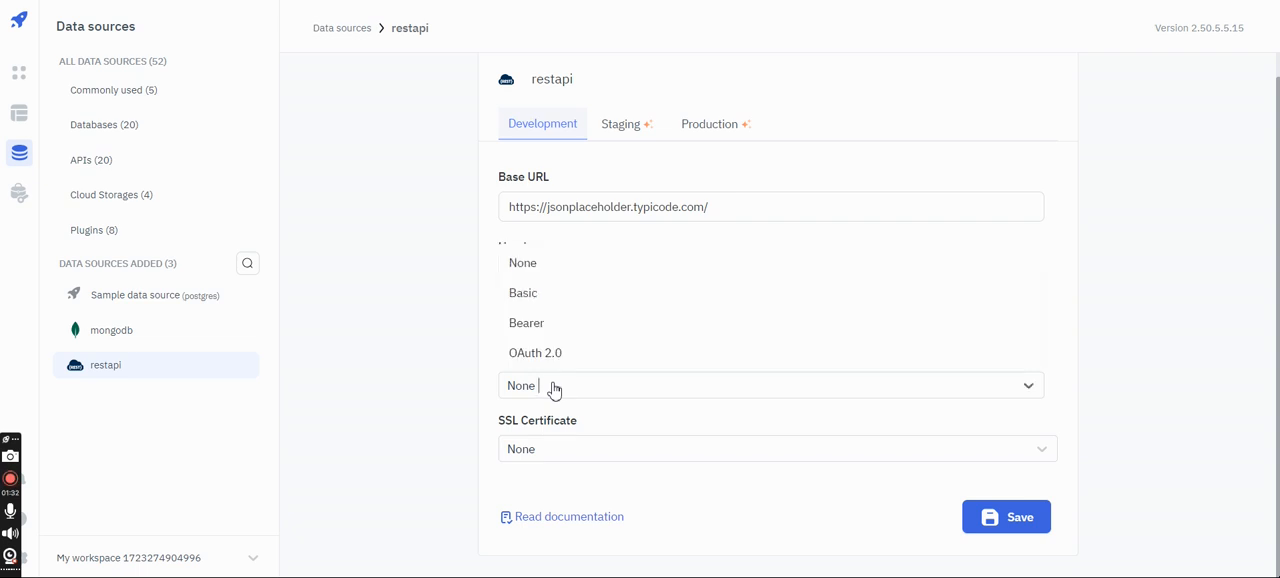
{"action": "left_click", "coordinate": [555, 389]}
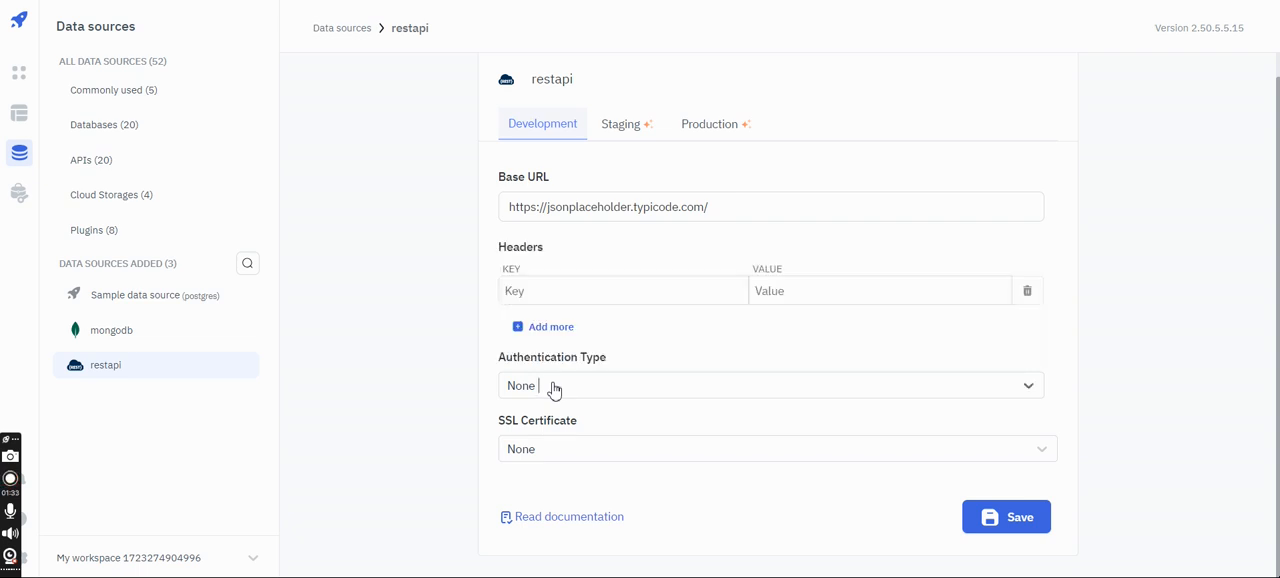
{"action": "left_click", "coordinate": [510, 447]}
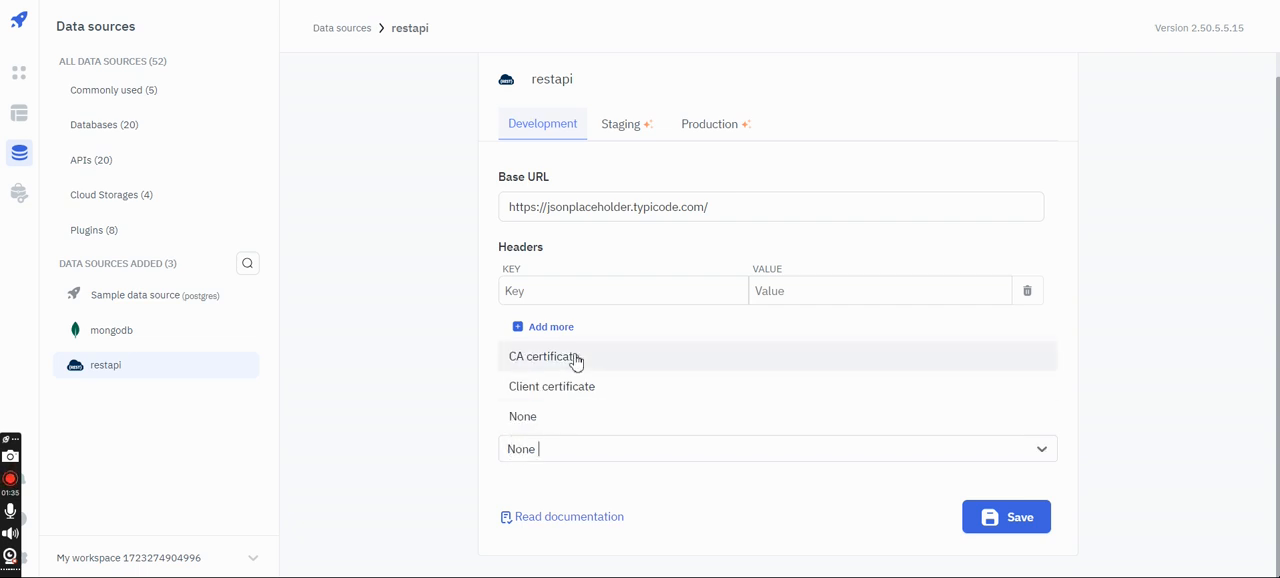
{"action": "left_click", "coordinate": [456, 434]}
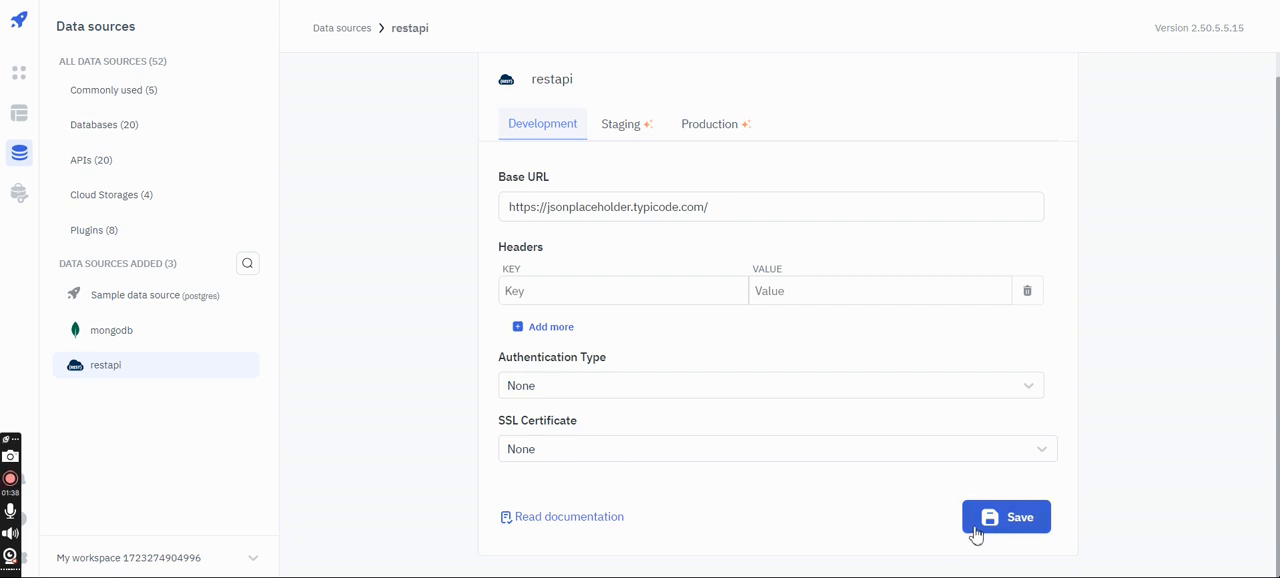
{"action": "left_click", "coordinate": [977, 533]}
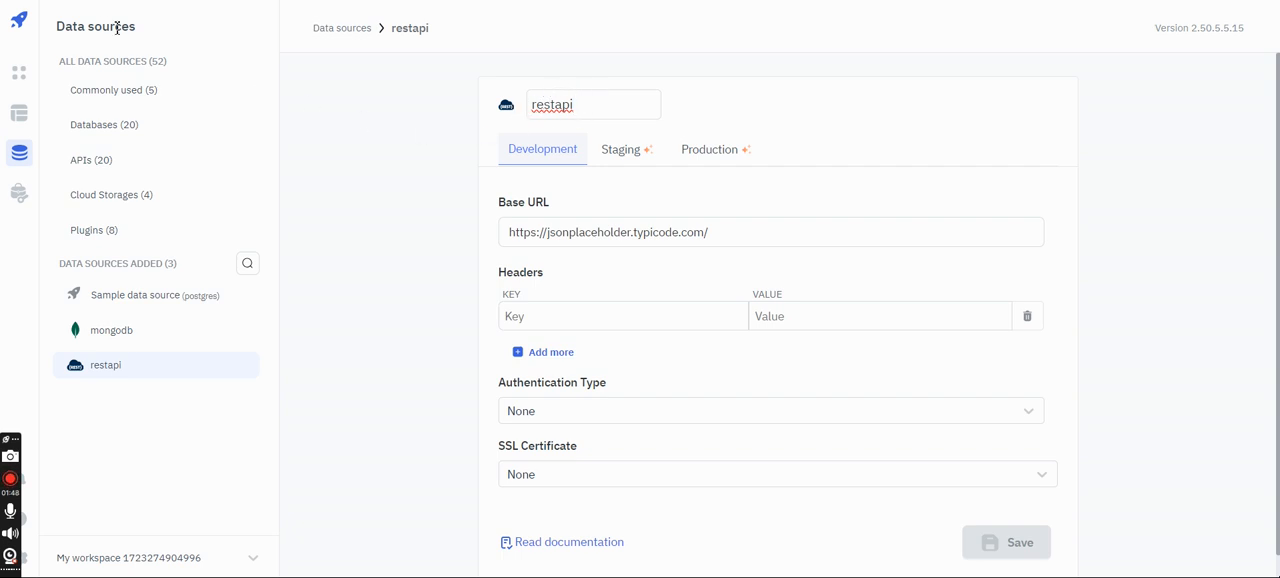
- Create a new application named tooljet_restAPIs
{"action": "left_click", "coordinate": [19, 76]}
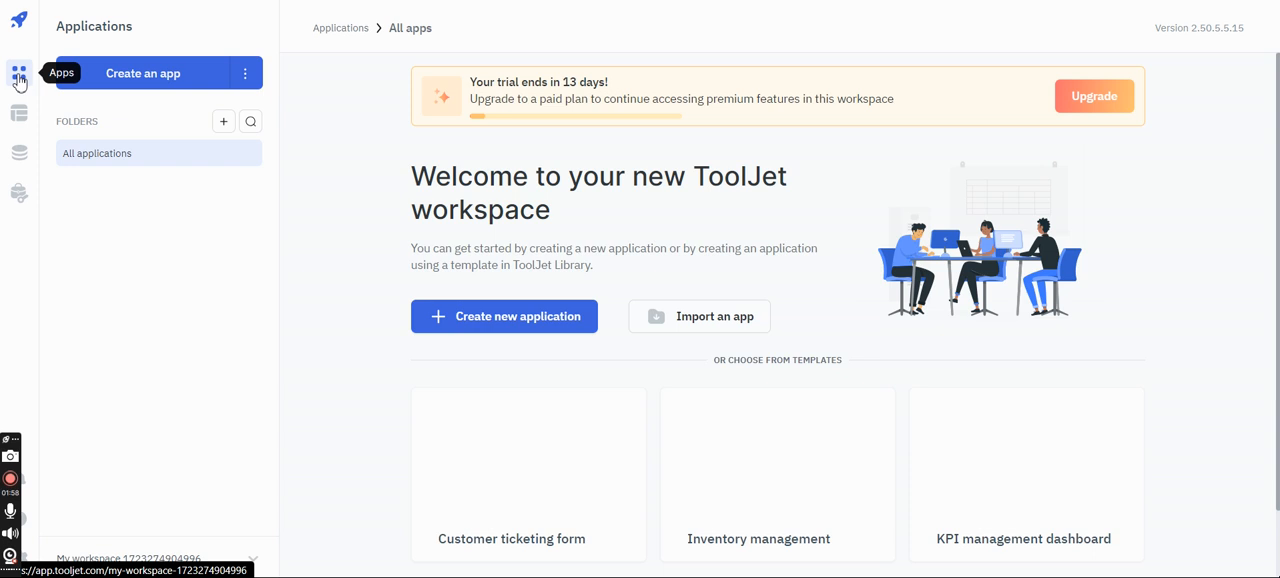
{"action": "left_click", "coordinate": [157, 89]}
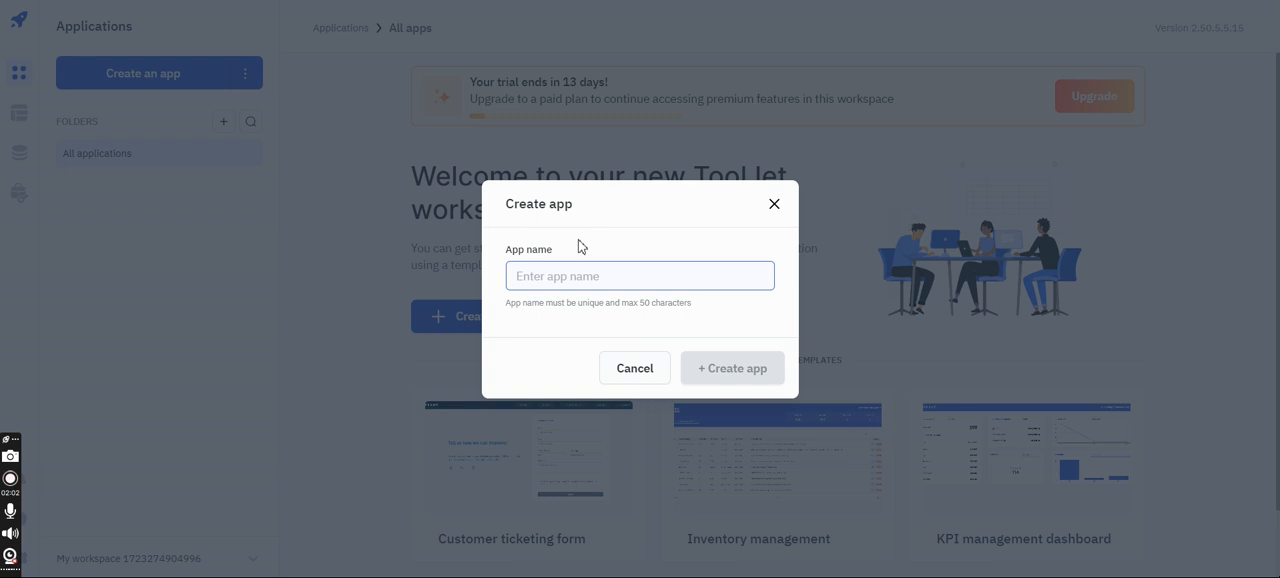
{"action": "type", "text": "tooljet_"}
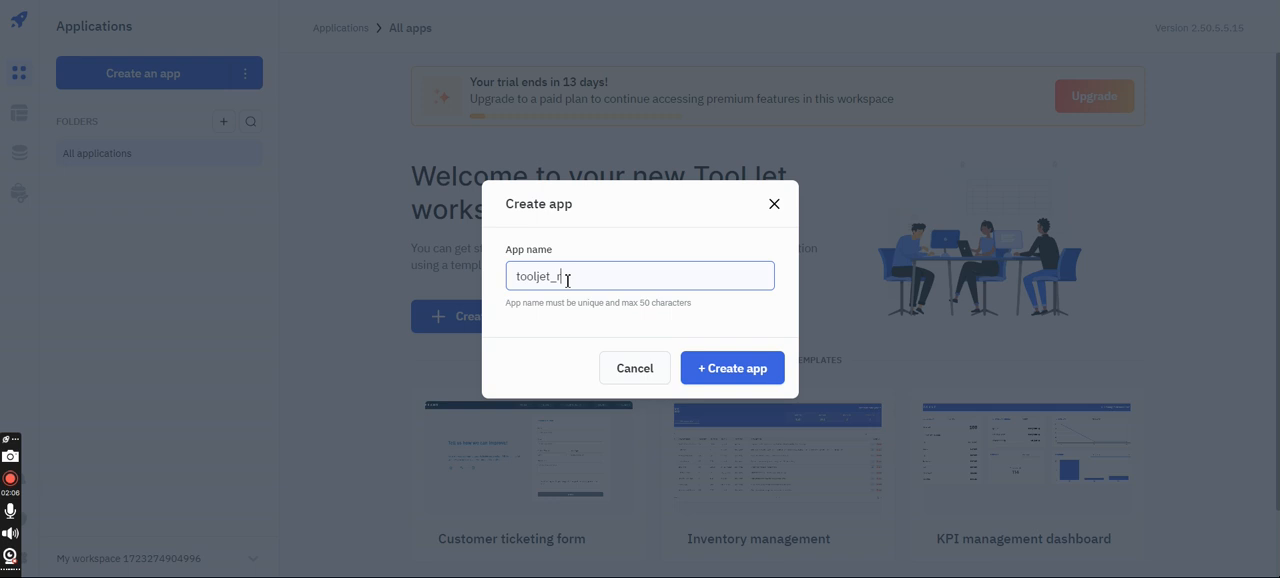
{"action": "type", "text": "restAPIs"}
{"action": "left_click", "coordinate": [700, 367]}
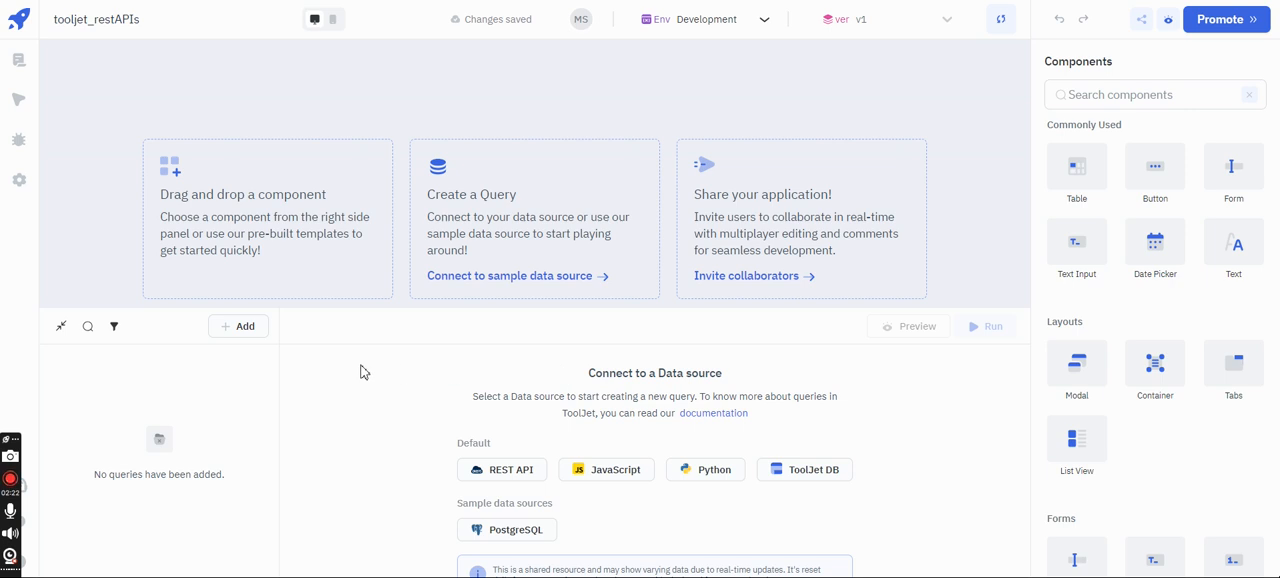
- Add a query to the app that uses the restapi data source, keeping its default name
{"action": "left_click", "coordinate": [245, 329]}
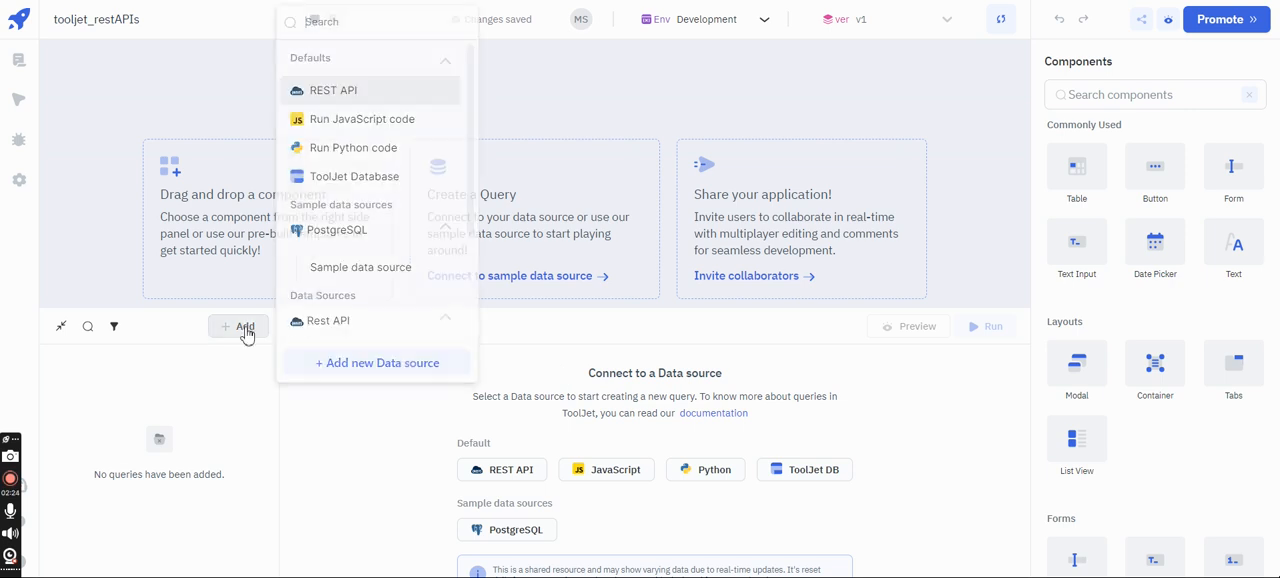
{"action": "scroll", "coordinate": [420, 243], "scroll_direction": "down", "scroll_amount": 3}
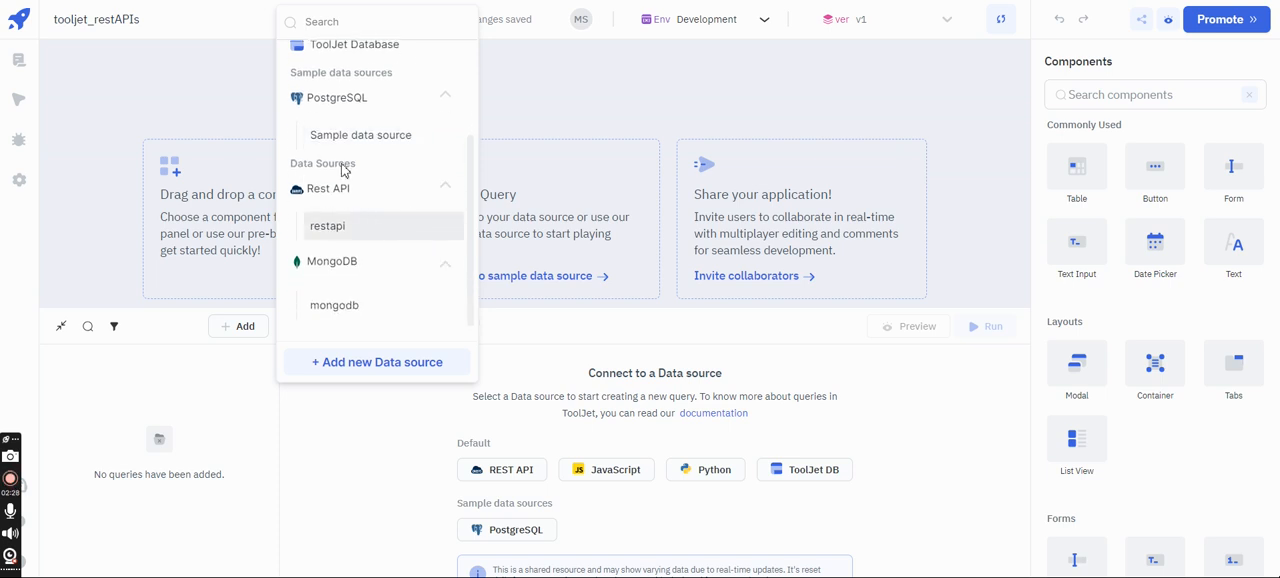
{"action": "left_click", "coordinate": [363, 229]}
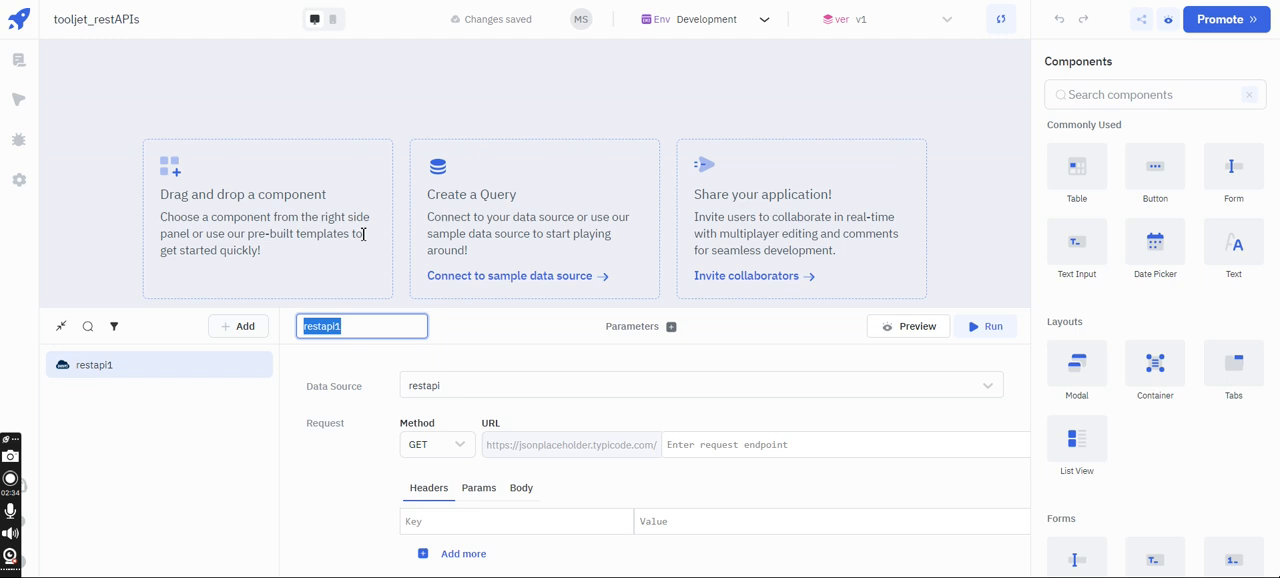
{"action": "left_click", "coordinate": [322, 451]}
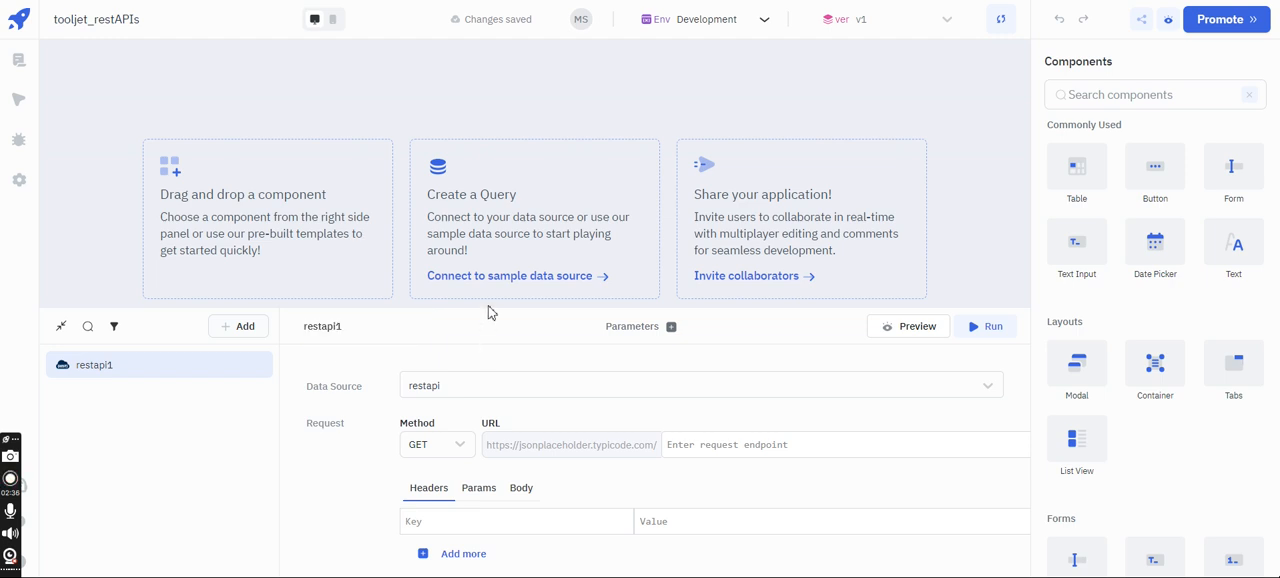
- Enlarge the query editor to full height and set the GET request's endpoint to users
{"action": "left_click_drag", "start_coordinate": [491, 309], "coordinate": [530, 42]}
{"action": "scroll", "coordinate": [517, 210], "scroll_direction": "down", "scroll_amount": 2}
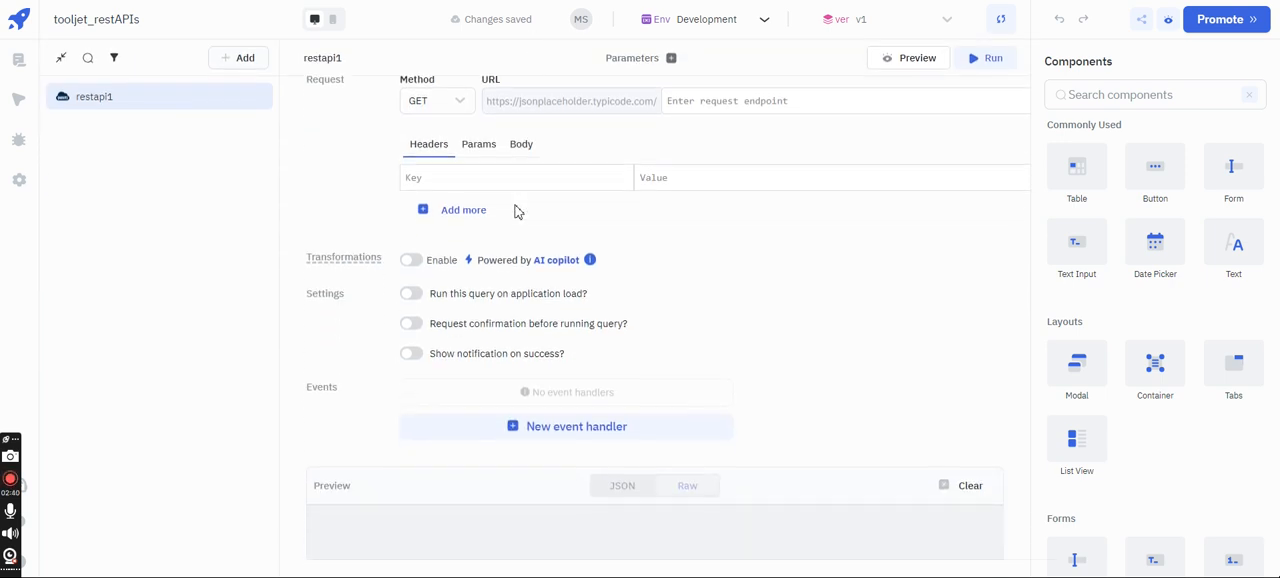
{"action": "scroll", "coordinate": [517, 210], "scroll_direction": "up", "scroll_amount": 1}
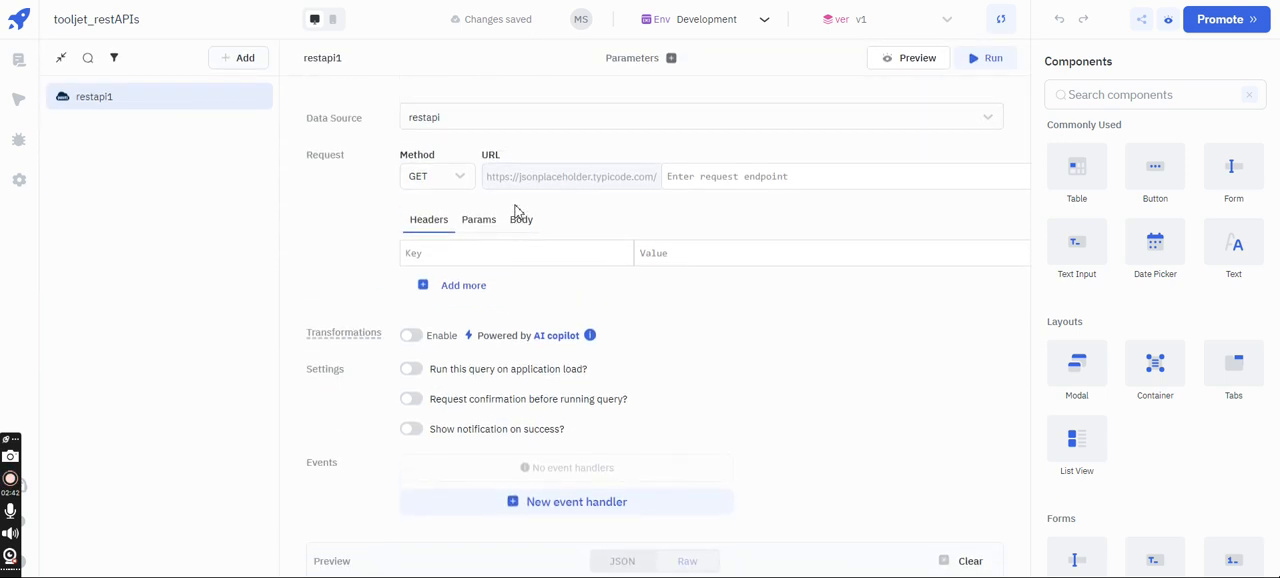
{"action": "left_click", "coordinate": [686, 179]}
{"action": "left_click", "coordinate": [755, 208]}
{"action": "left_click", "coordinate": [710, 178]}
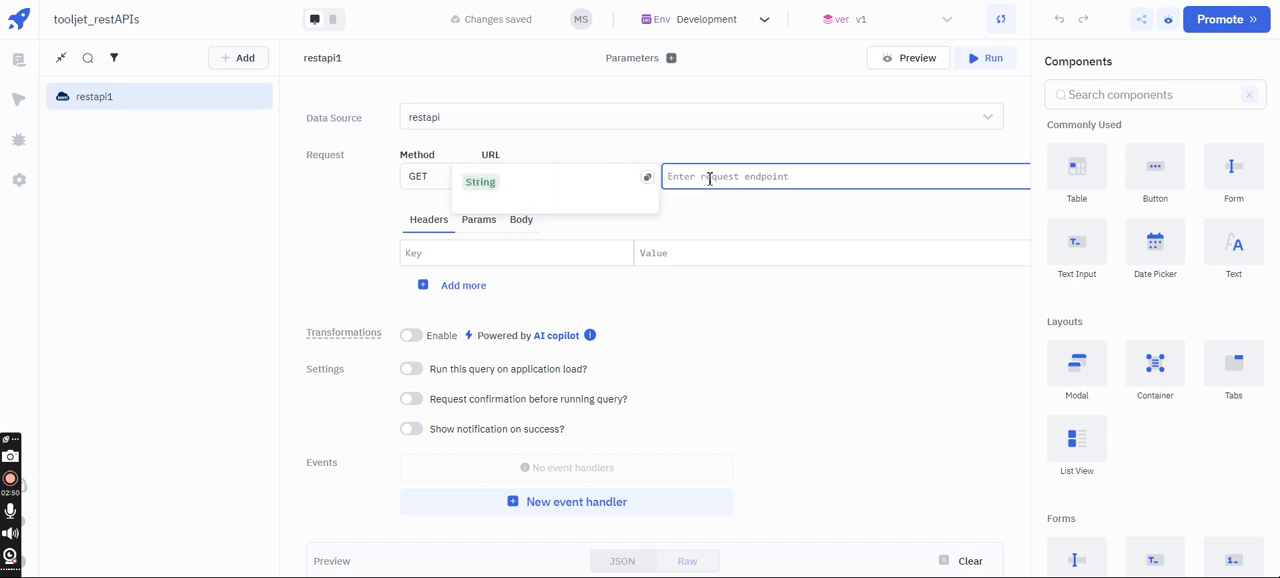
{"action": "type", "text": "users"}
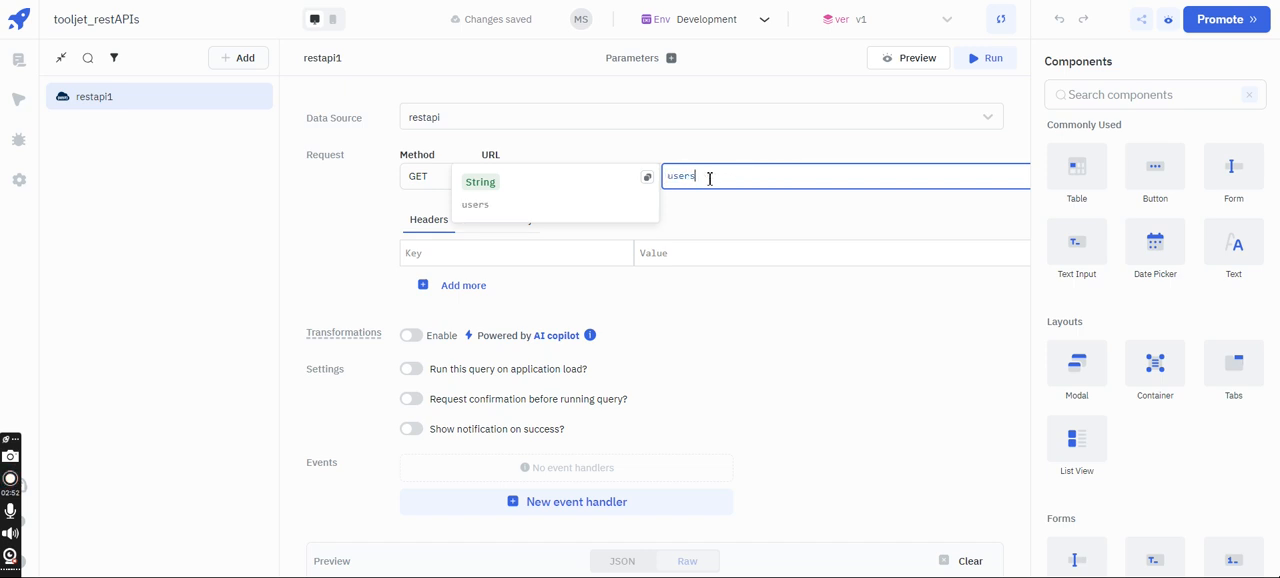
{"action": "left_click", "coordinate": [703, 202]}
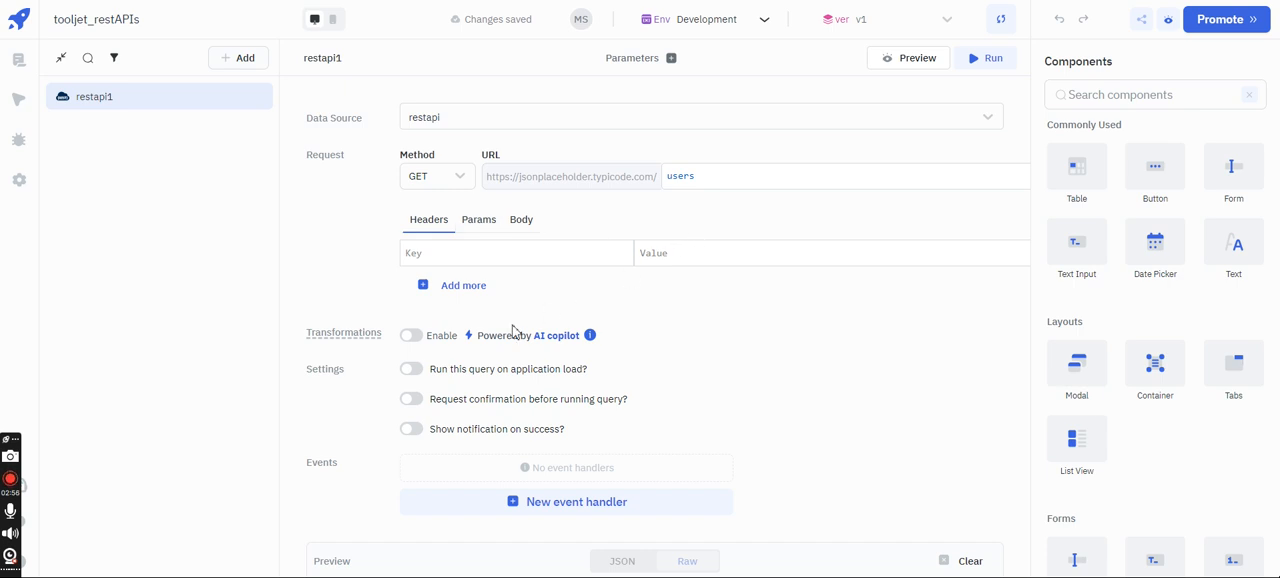
- Enable running the restapi1 query on application load
{"action": "scroll", "coordinate": [500, 491], "scroll_direction": "down", "scroll_amount": 1}
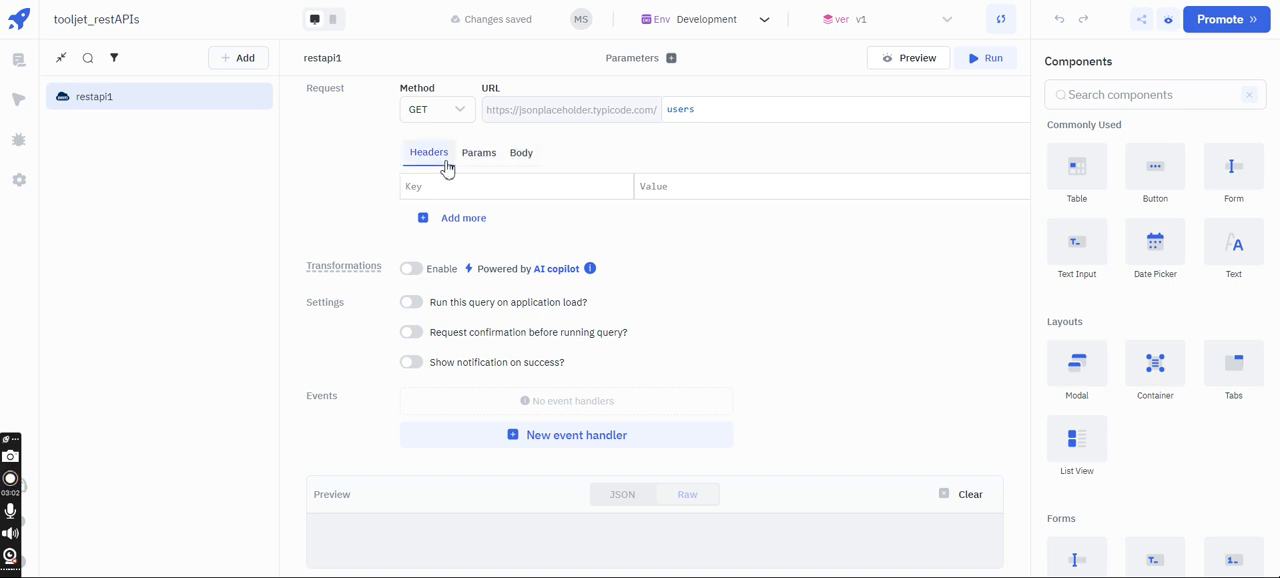
{"action": "scroll", "coordinate": [447, 170], "scroll_direction": "up", "scroll_amount": 1}
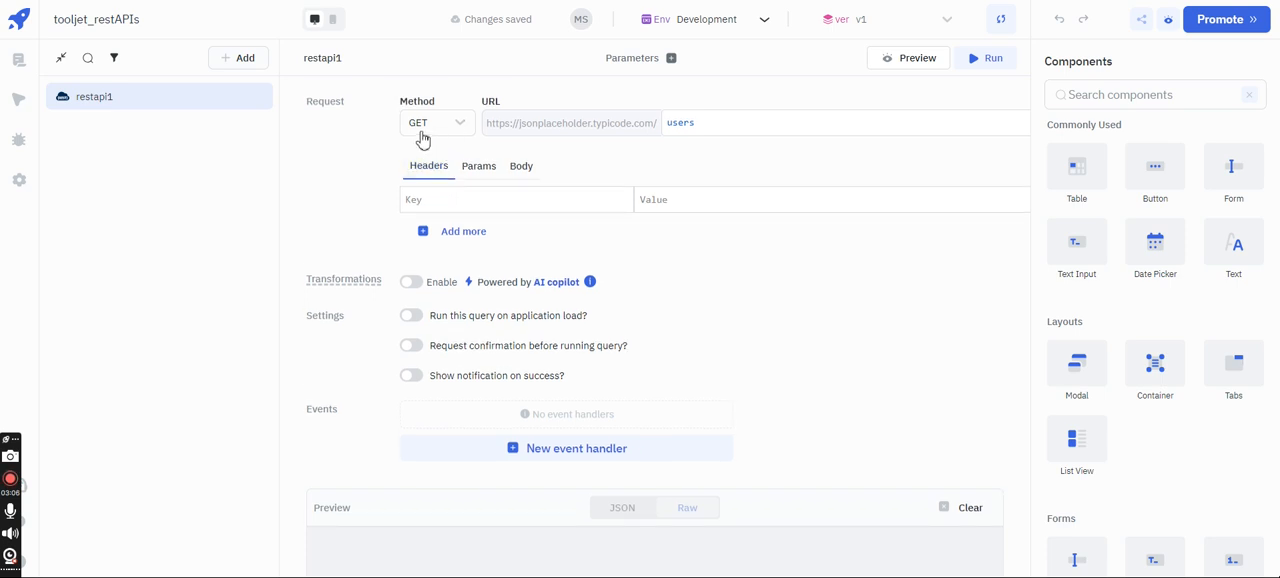
{"action": "scroll", "coordinate": [423, 205], "scroll_direction": "down", "scroll_amount": 1}
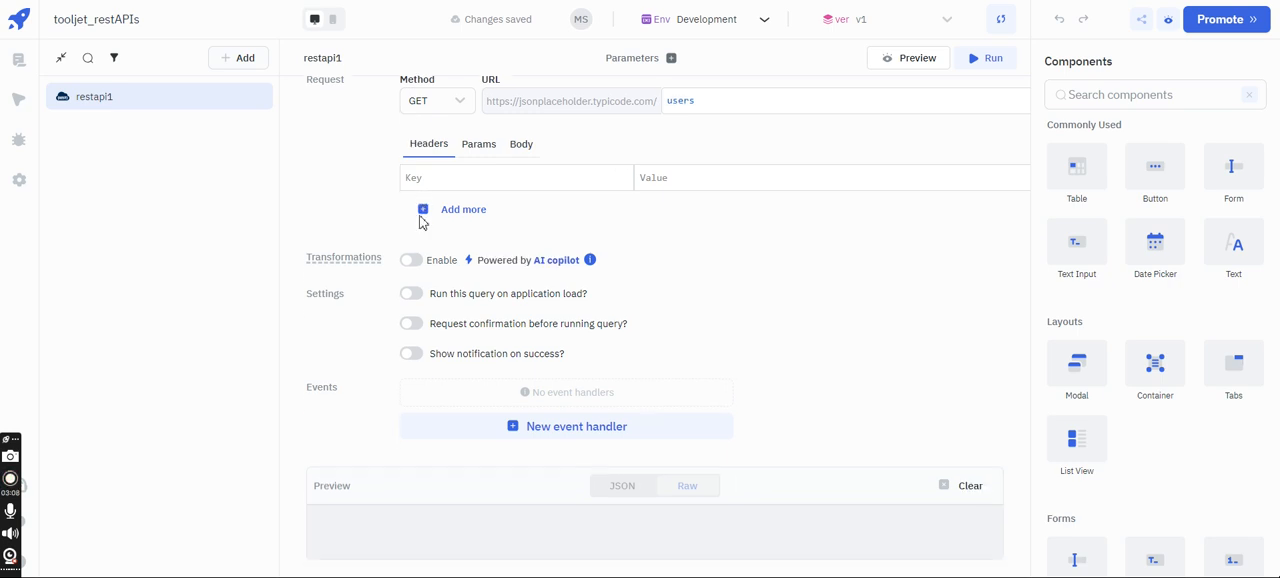
{"action": "left_click", "coordinate": [420, 298]}
{"action": "scroll", "coordinate": [567, 310], "scroll_direction": "up", "scroll_amount": 1}
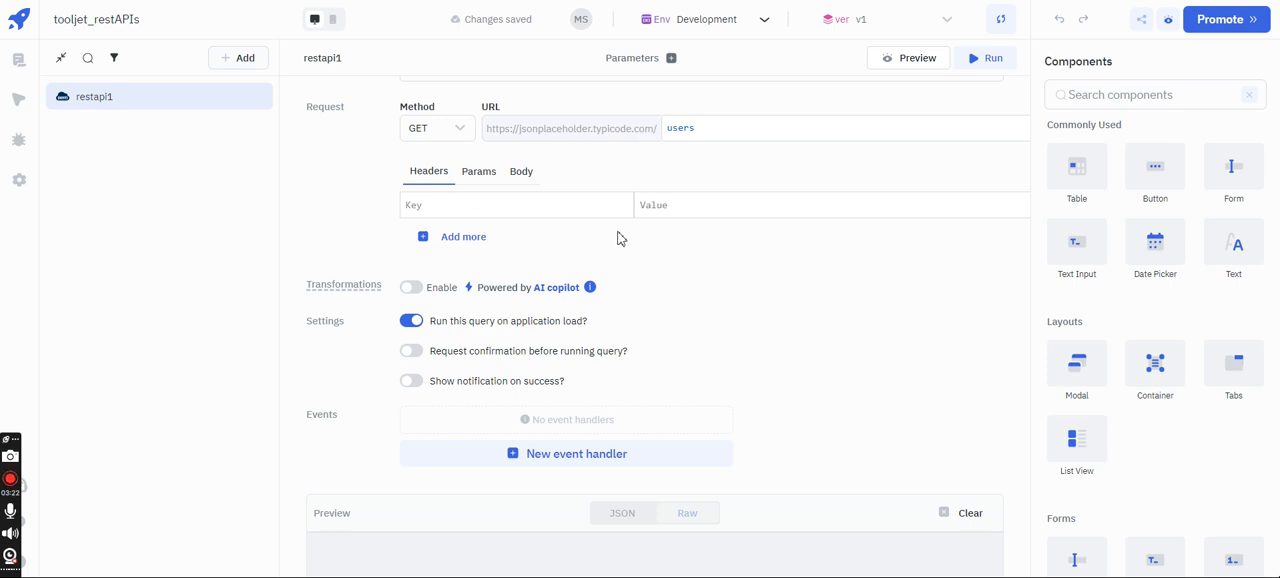
{"action": "scroll", "coordinate": [617, 238], "scroll_direction": "up", "scroll_amount": 2}
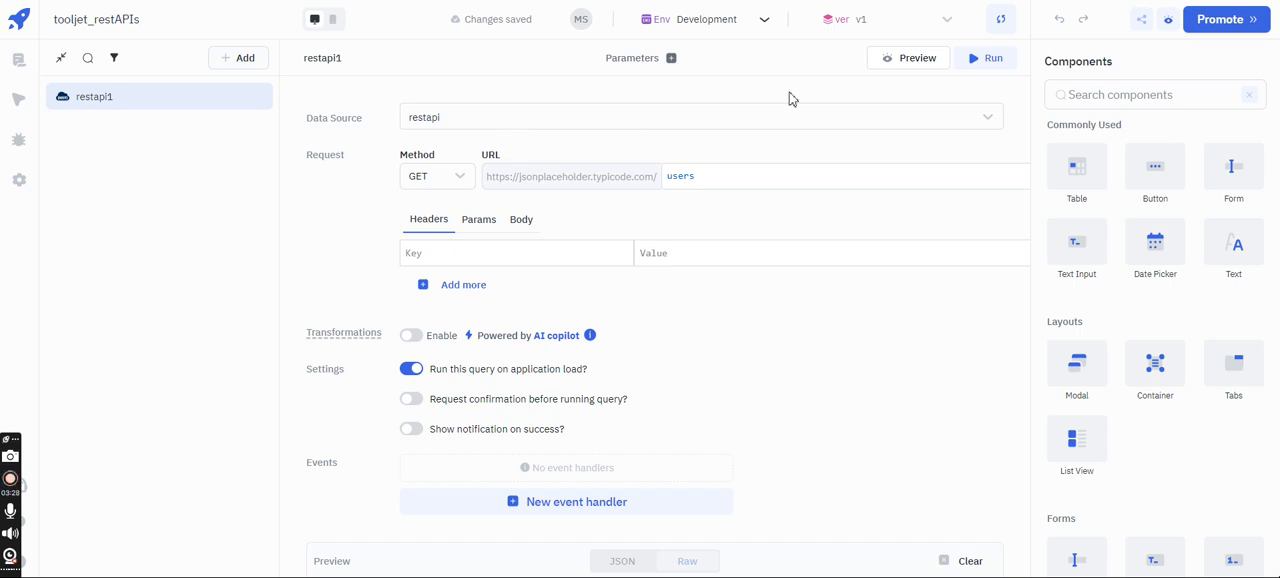
- Run the restapi1 query and inspect the first two returned user records, including the first record's address, in the JSON preview
{"action": "left_click", "coordinate": [966, 64]}
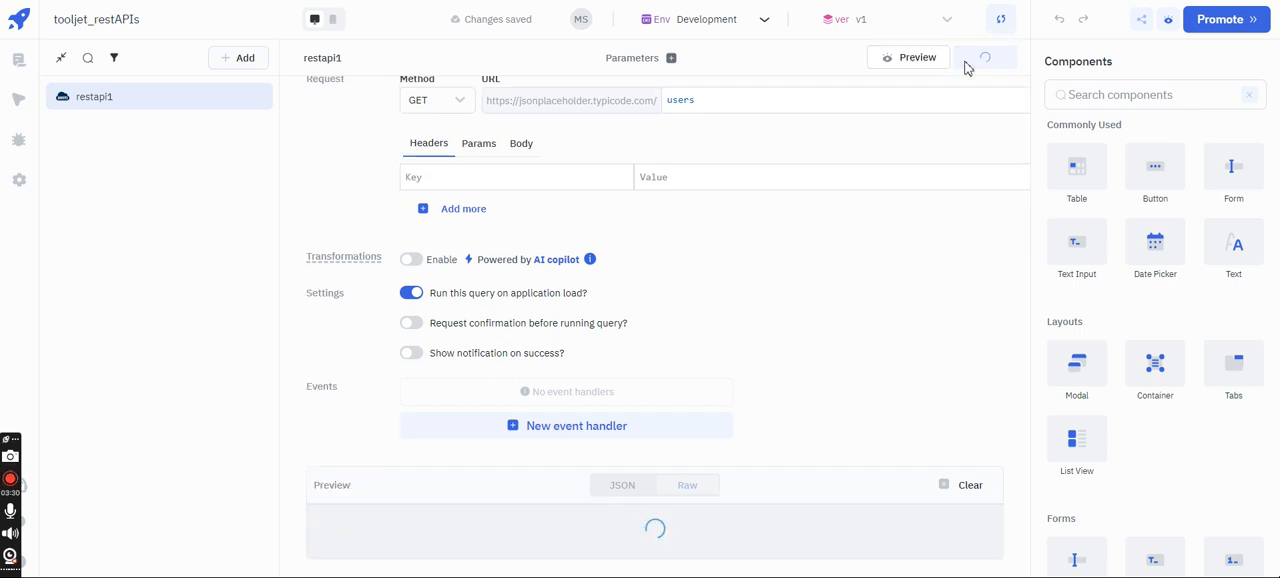
{"action": "scroll", "coordinate": [810, 304], "scroll_direction": "down", "scroll_amount": 3}
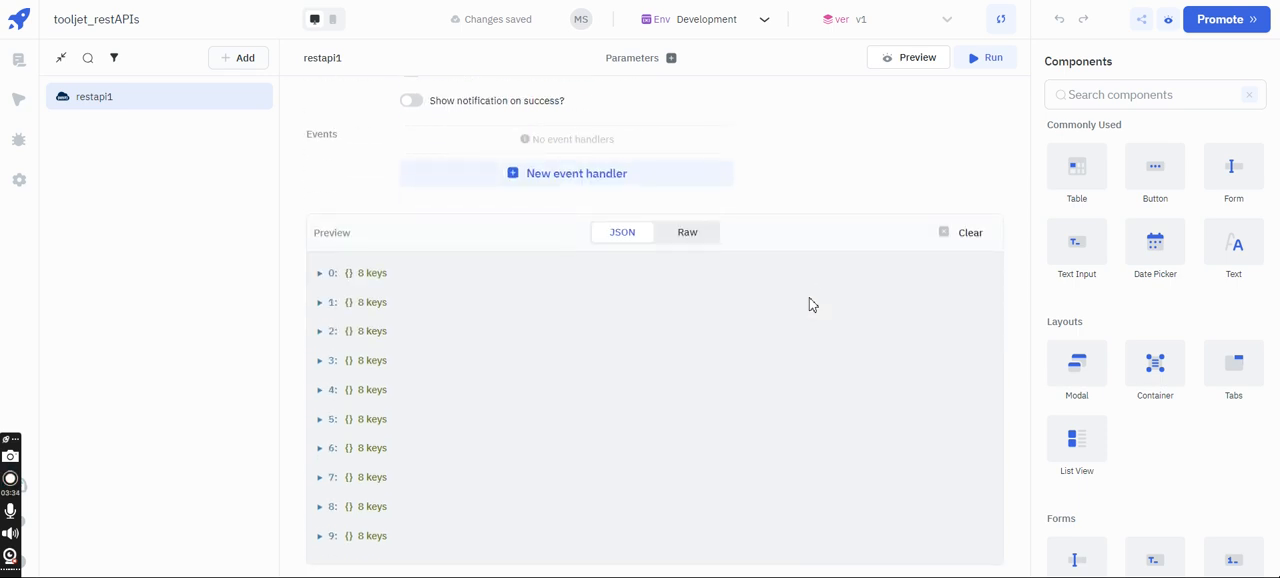
{"action": "left_click", "coordinate": [318, 268]}
{"action": "scroll", "coordinate": [350, 270], "scroll_direction": "down", "scroll_amount": 1}
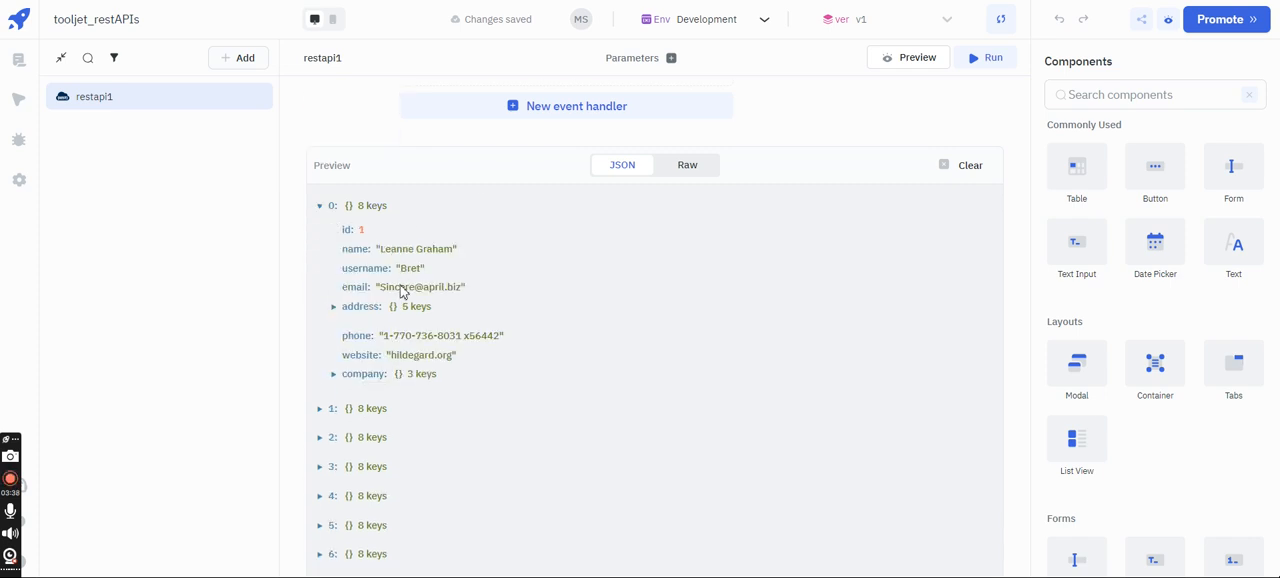
{"action": "left_click", "coordinate": [334, 308]}
{"action": "left_click", "coordinate": [334, 308]}
{"action": "left_click", "coordinate": [320, 206]}
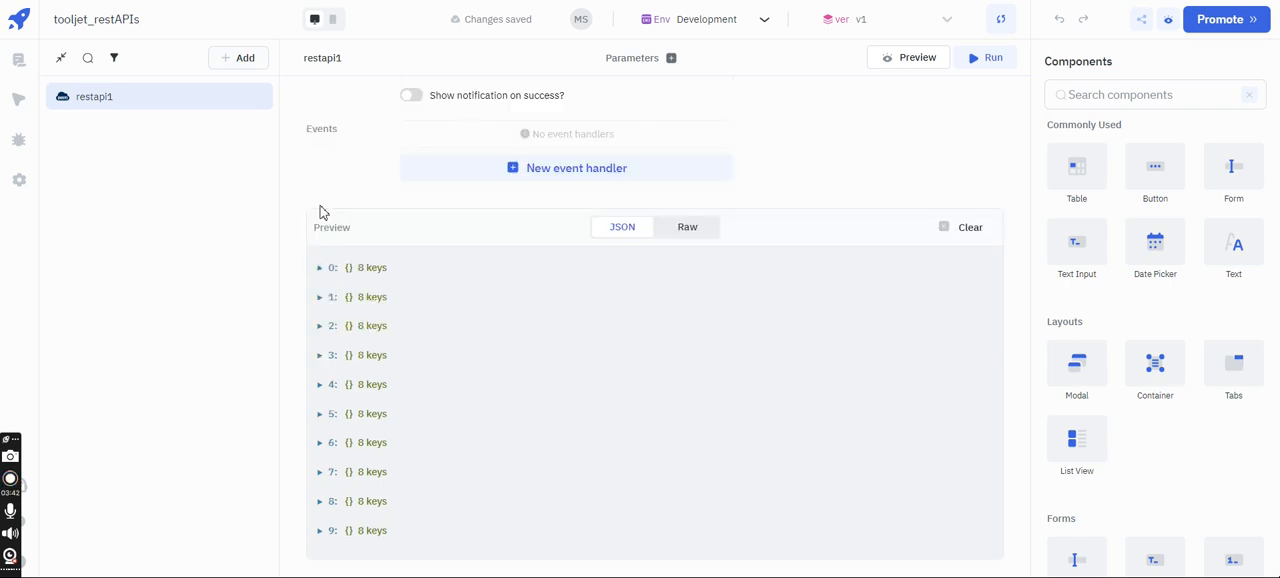
{"action": "left_click", "coordinate": [318, 297]}
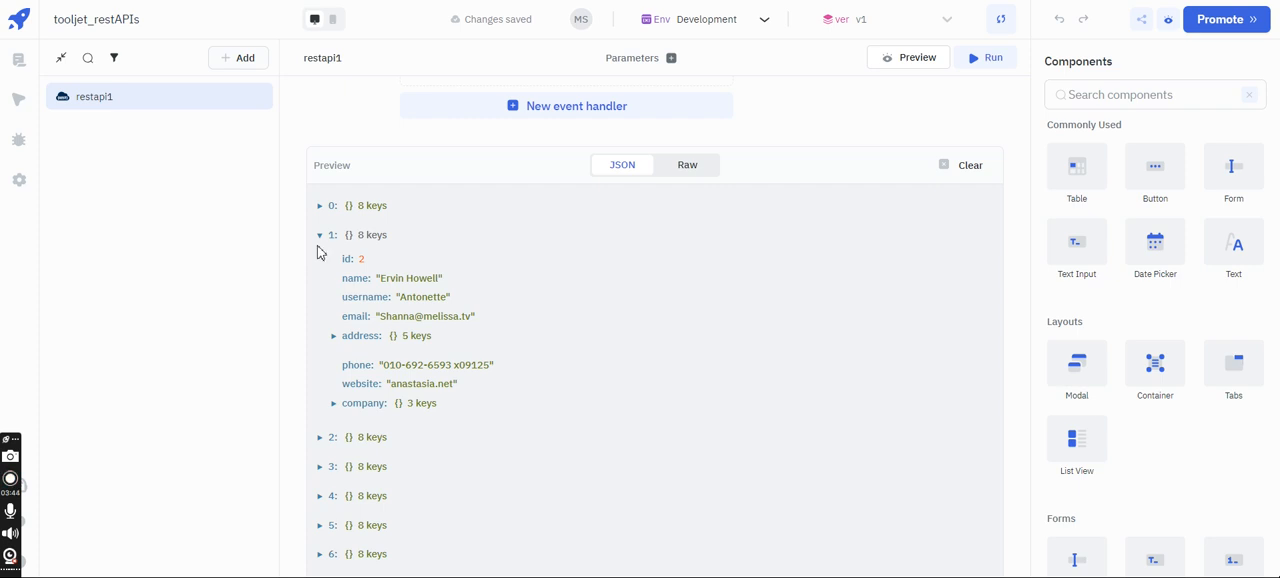
{"action": "left_click", "coordinate": [321, 247]}
{"action": "scroll", "coordinate": [320, 243], "scroll_direction": "up", "scroll_amount": 3}
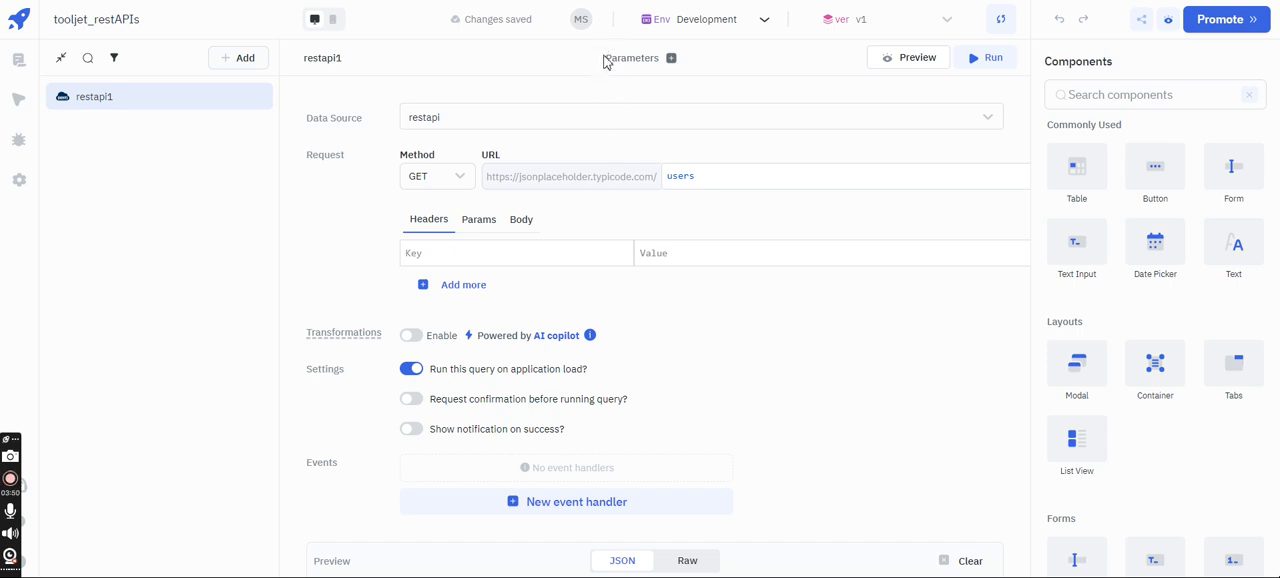
- Shrink the query editor to uncover the canvas and place a Table component near its upper edge
{"action": "left_click_drag", "start_coordinate": [604, 41], "coordinate": [631, 522]}
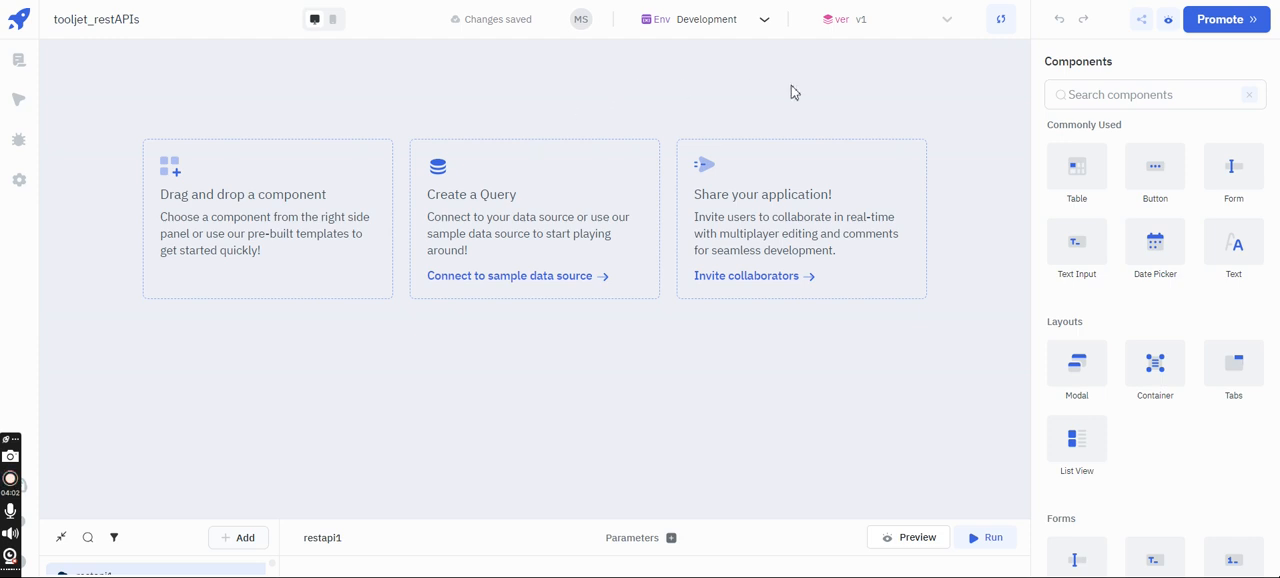
{"action": "left_click_drag", "start_coordinate": [1068, 167], "coordinate": [215, 93]}
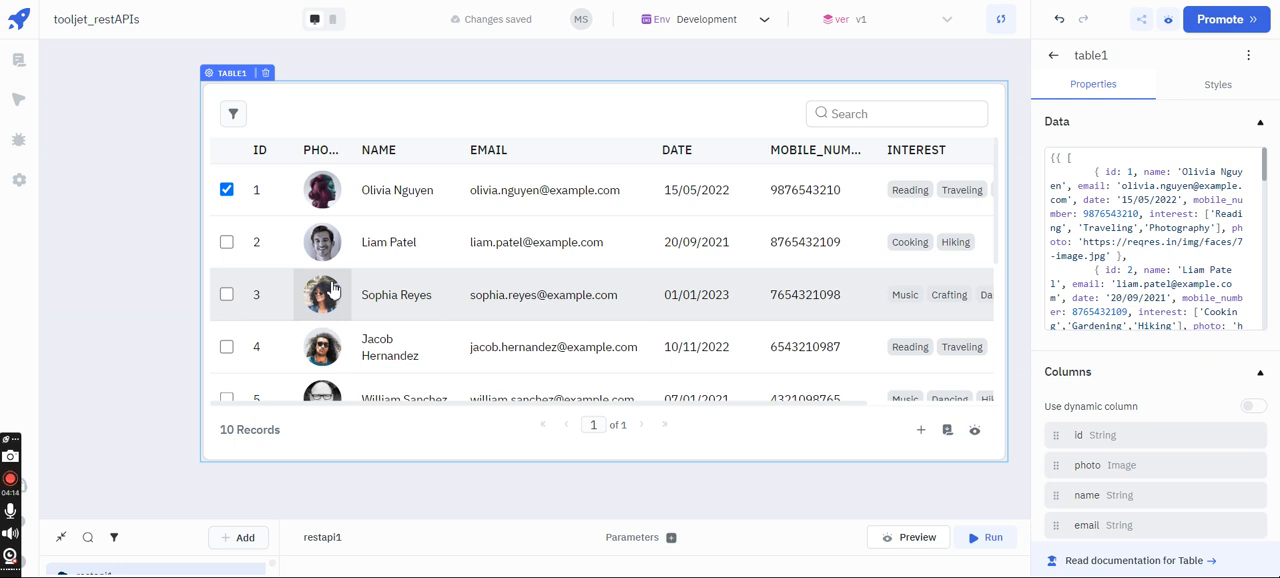
- Replace the table's sample data with {{queries.restapi1.data}}
{"action": "left_click", "coordinate": [1062, 224]}
{"action": "key", "text": "ctrl+a"}
{"action": "key", "text": "BackSpace"}
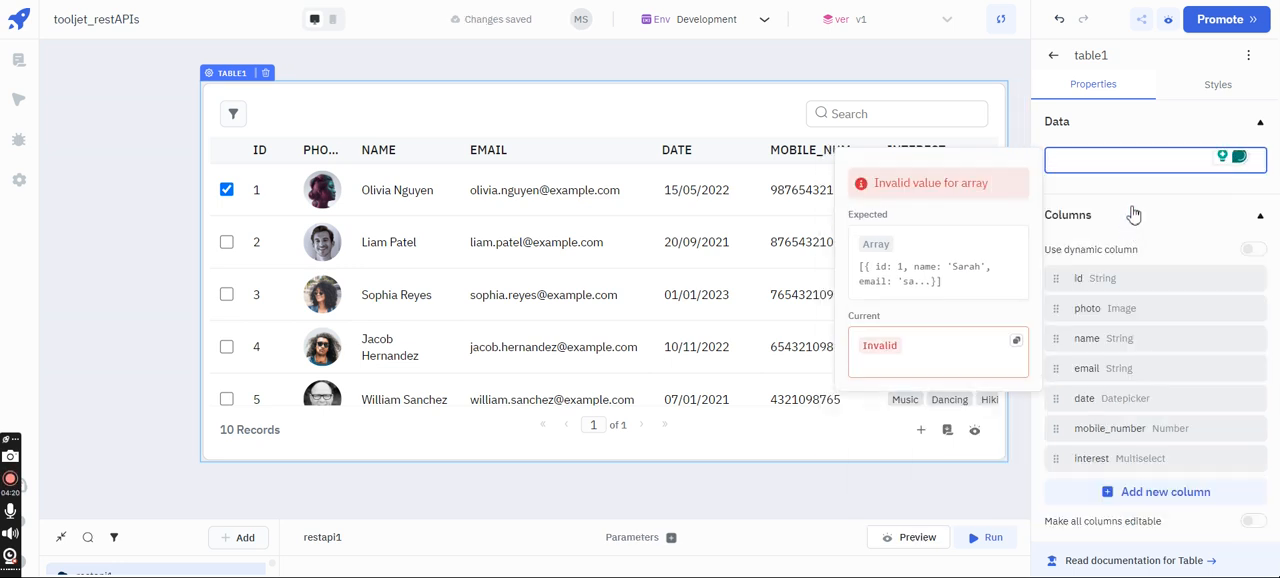
{"action": "type", "text": "{{"}
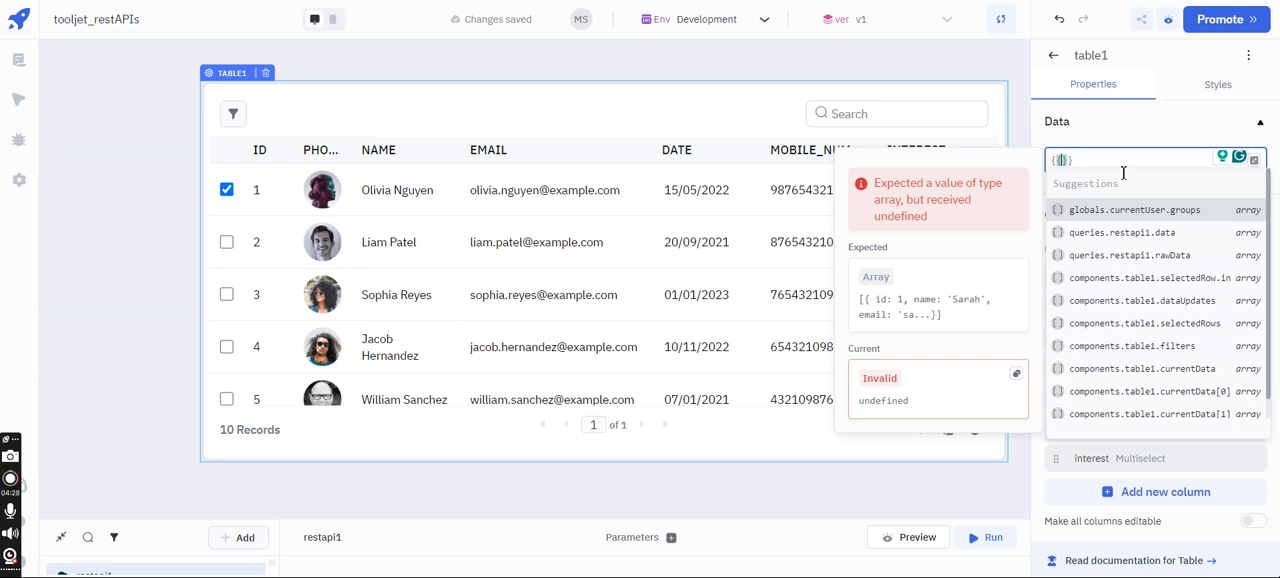
{"action": "type", "text": "que"}
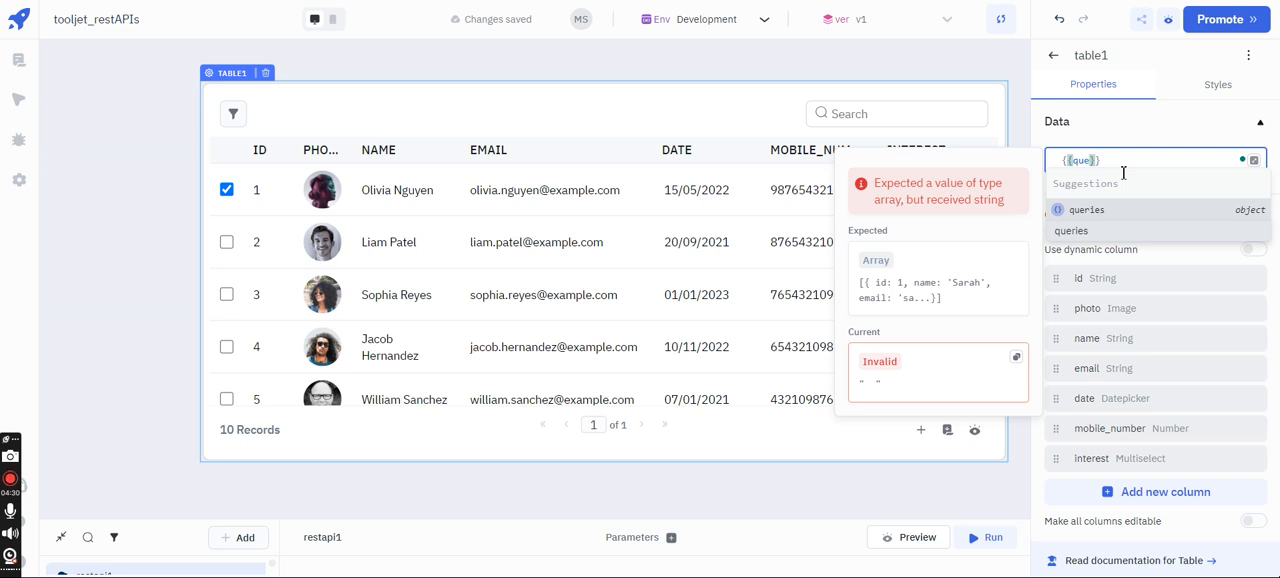
{"action": "key", "text": "BackSpace"}
{"action": "key", "text": "BackSpace"}
{"action": "key", "text": "BackSpace"}
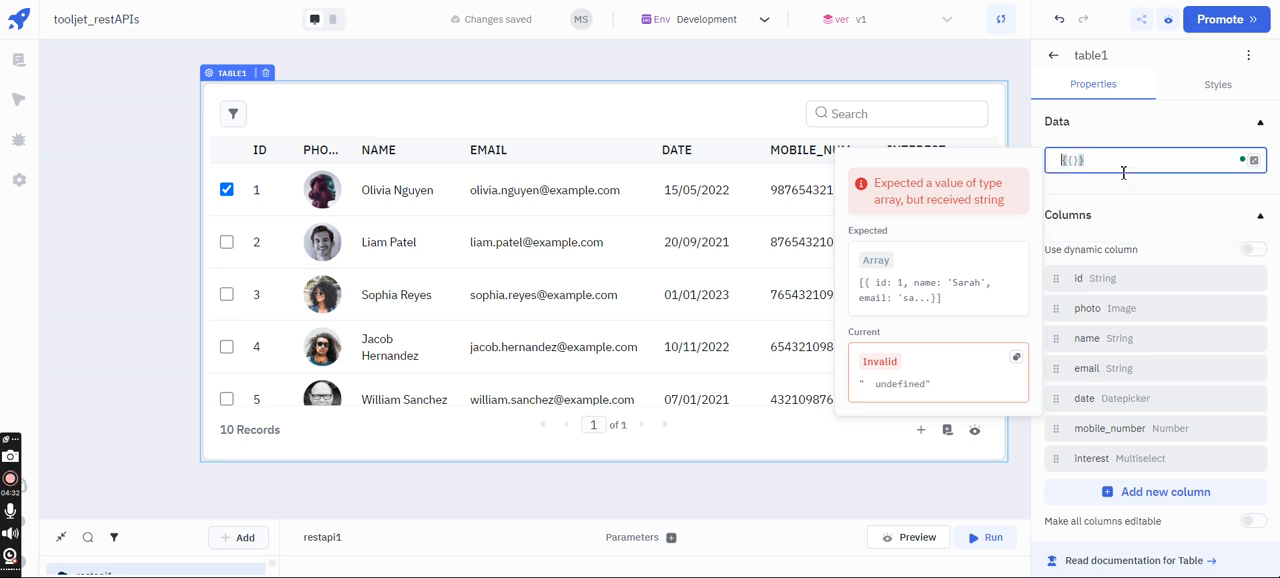
{"action": "type", "text": "queries."}
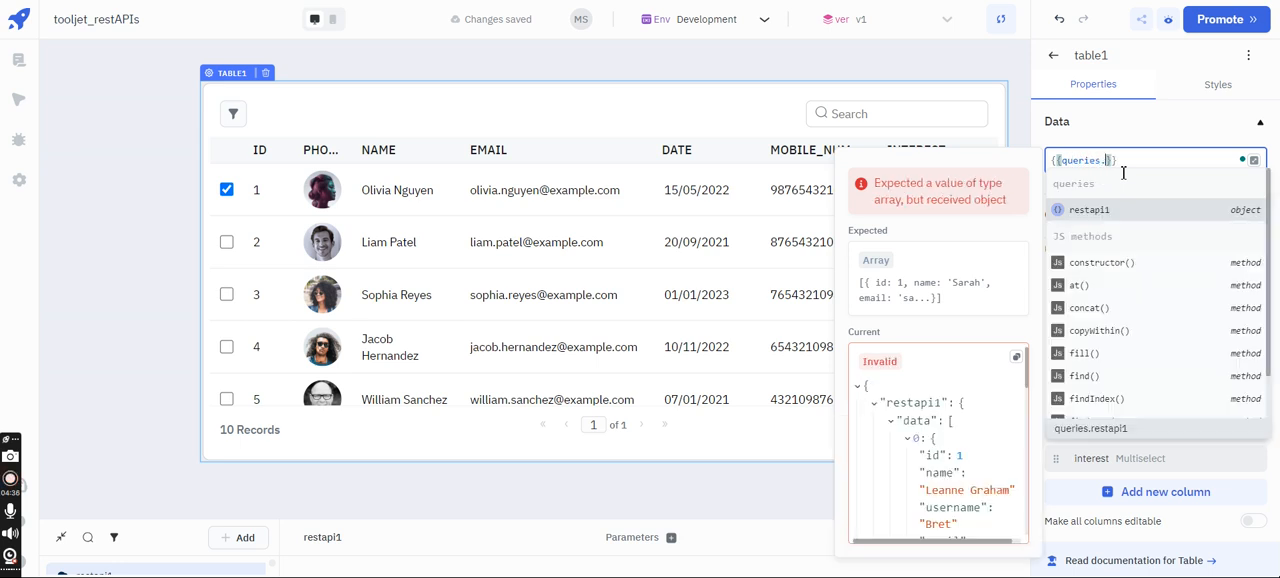
{"action": "left_click", "coordinate": [1108, 210]}
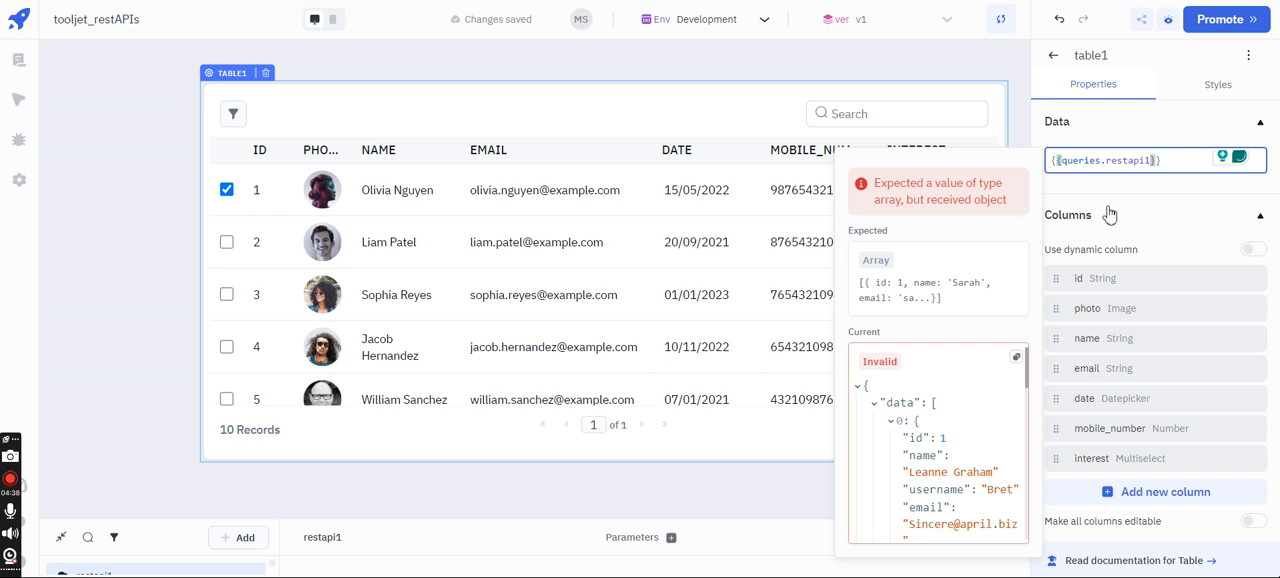
{"action": "type", "text": ".dat"}
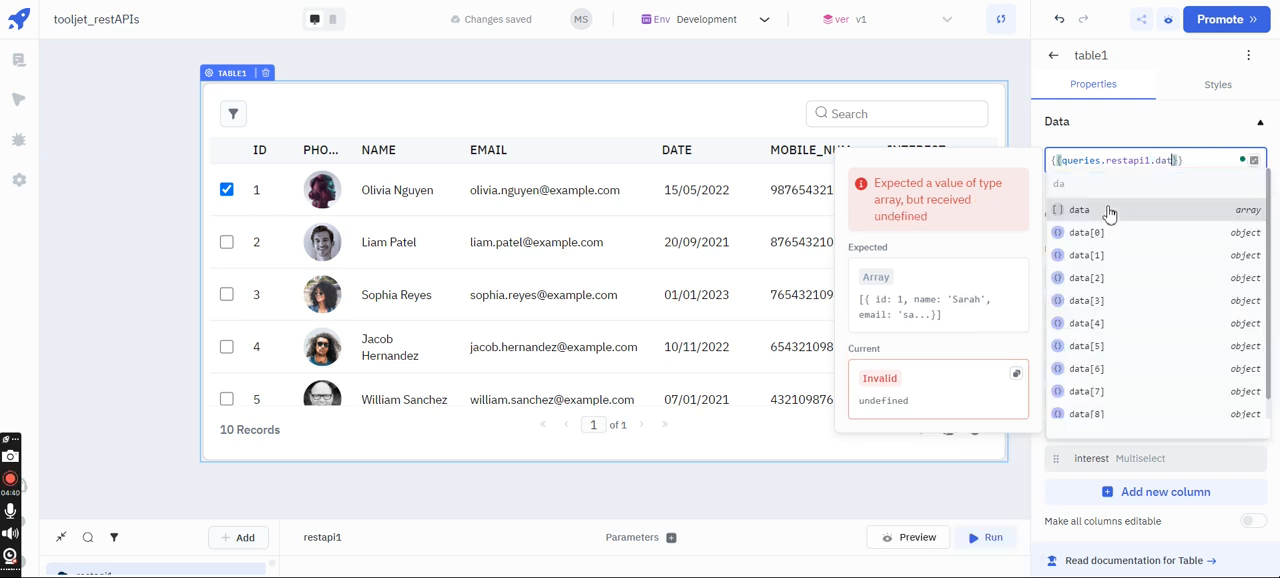
{"action": "type", "text": "a"}
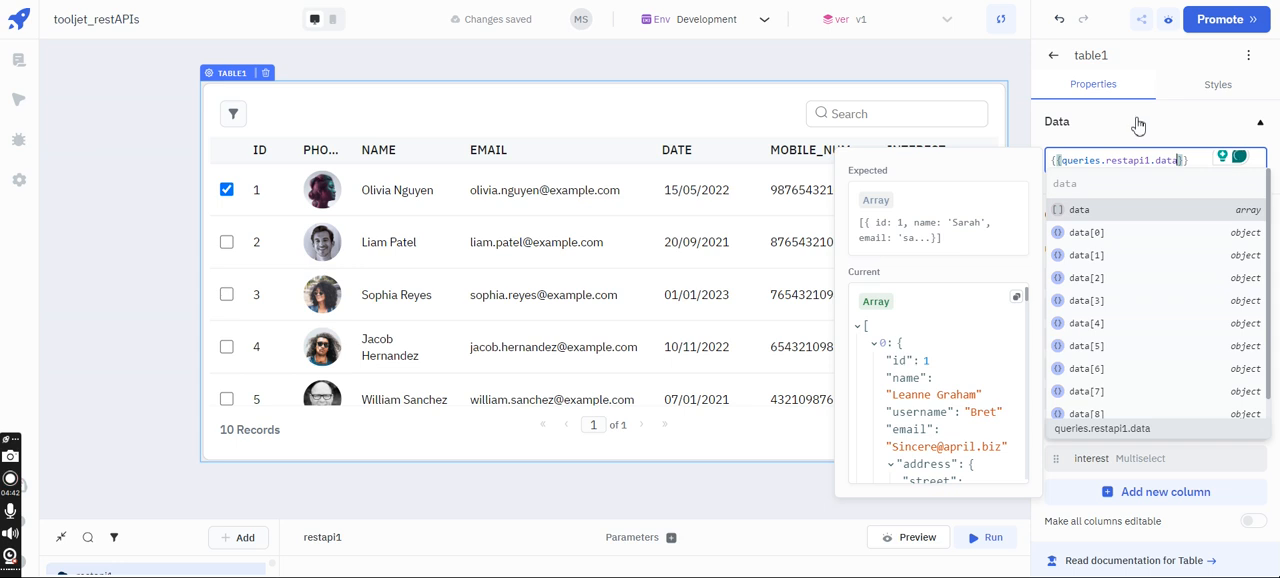
{"action": "left_click", "coordinate": [1138, 124]}
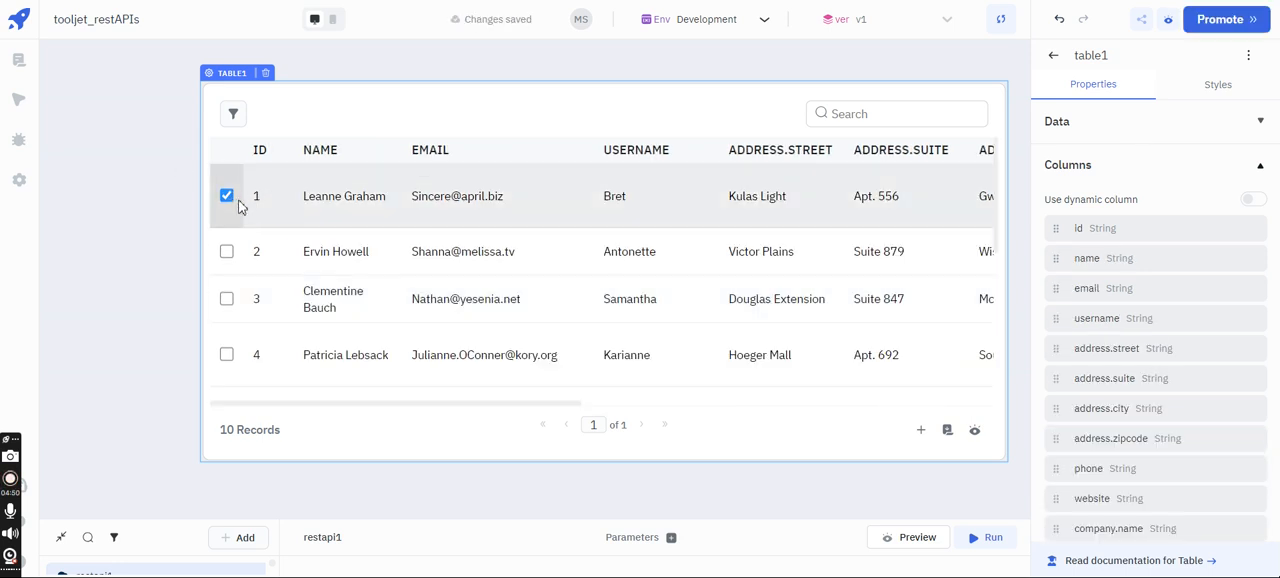
- Look through the table's rows and columns of fetched users and reopen its Data section
{"action": "scroll", "coordinate": [437, 306], "scroll_direction": "right", "scroll_amount": 5}
{"action": "scroll", "coordinate": [437, 306], "scroll_direction": "left", "scroll_amount": 5}
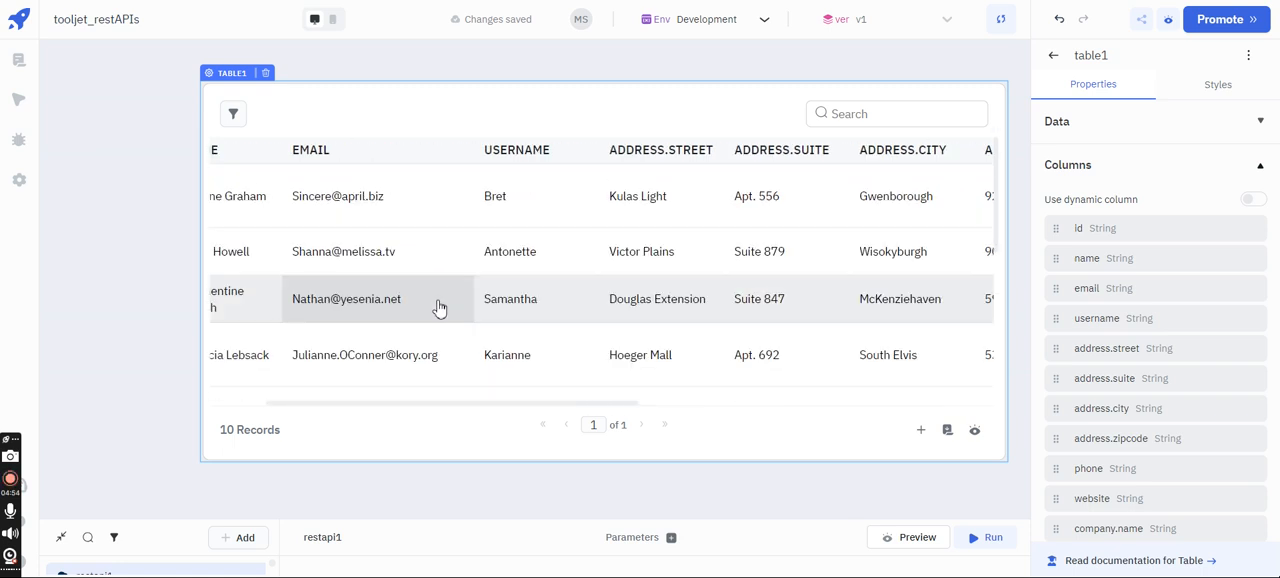
{"action": "scroll", "coordinate": [437, 306], "scroll_direction": "left", "scroll_amount": 2}
{"action": "scroll", "coordinate": [437, 306], "scroll_direction": "down", "scroll_amount": 5}
{"action": "scroll", "coordinate": [437, 306], "scroll_direction": "up", "scroll_amount": 3}
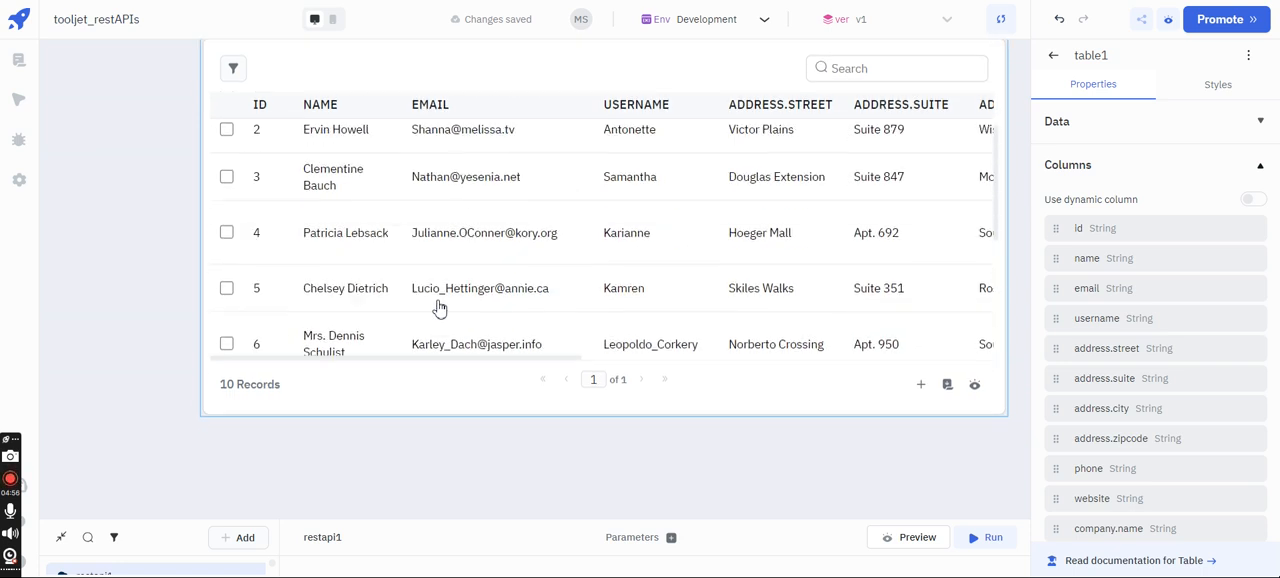
{"action": "scroll", "coordinate": [437, 306], "scroll_direction": "up", "scroll_amount": 2}
{"action": "left_click", "coordinate": [1094, 129]}
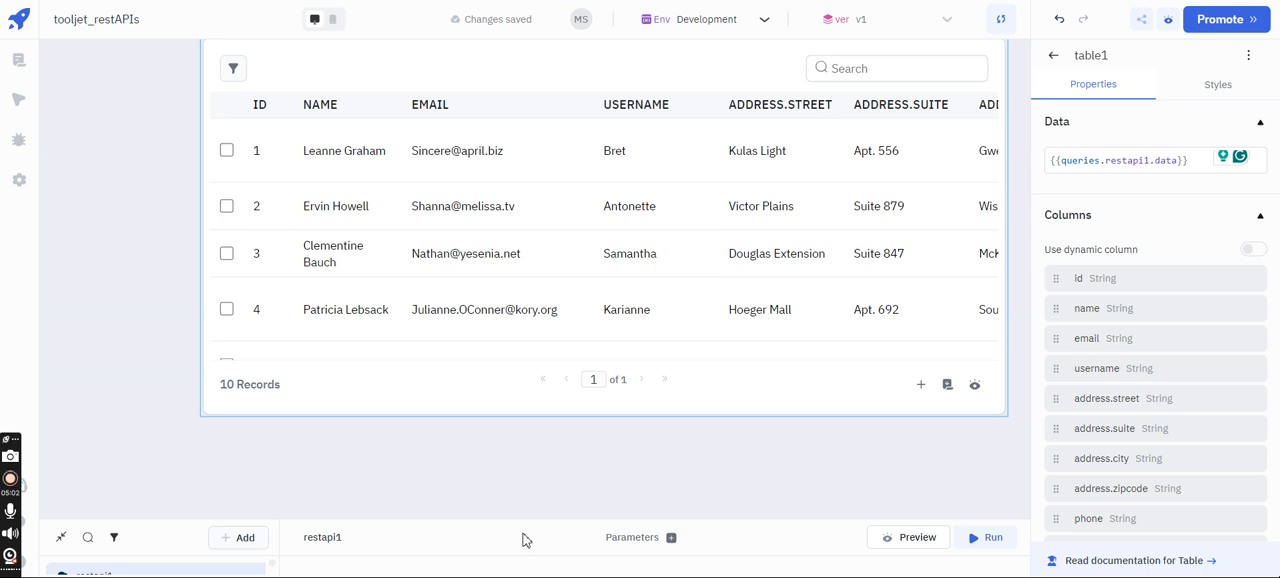
- Raise the query editor enough to show the request and rename the table's name column to username
{"action": "left_click_drag", "start_coordinate": [337, 518], "coordinate": [369, 406]}
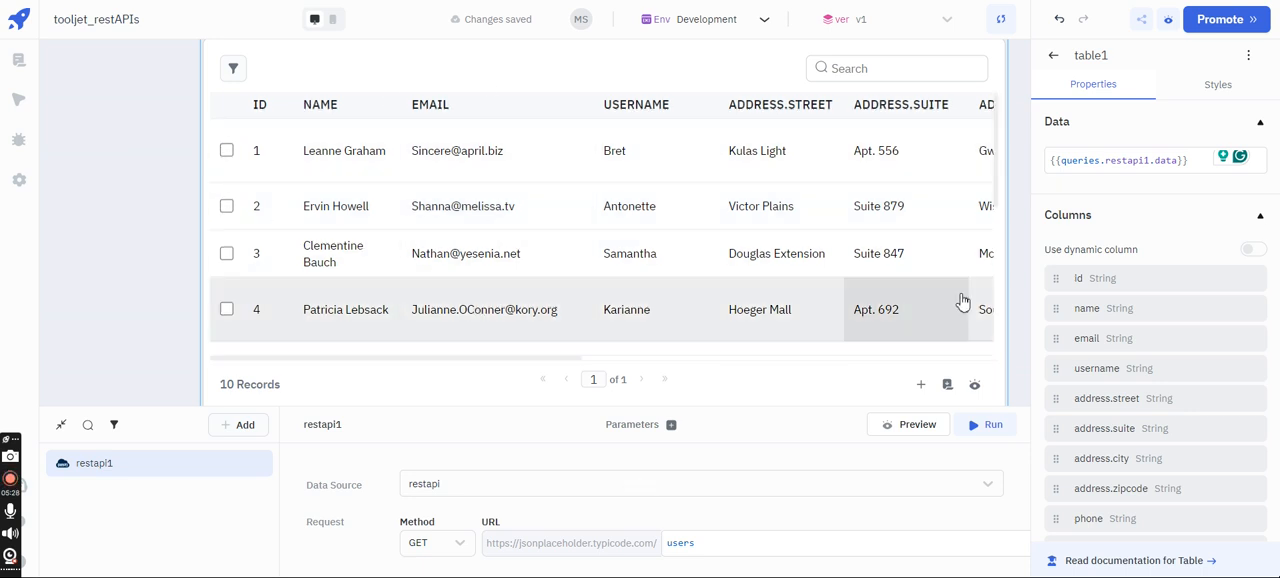
{"action": "scroll", "coordinate": [1064, 262], "scroll_direction": "down", "scroll_amount": 1}
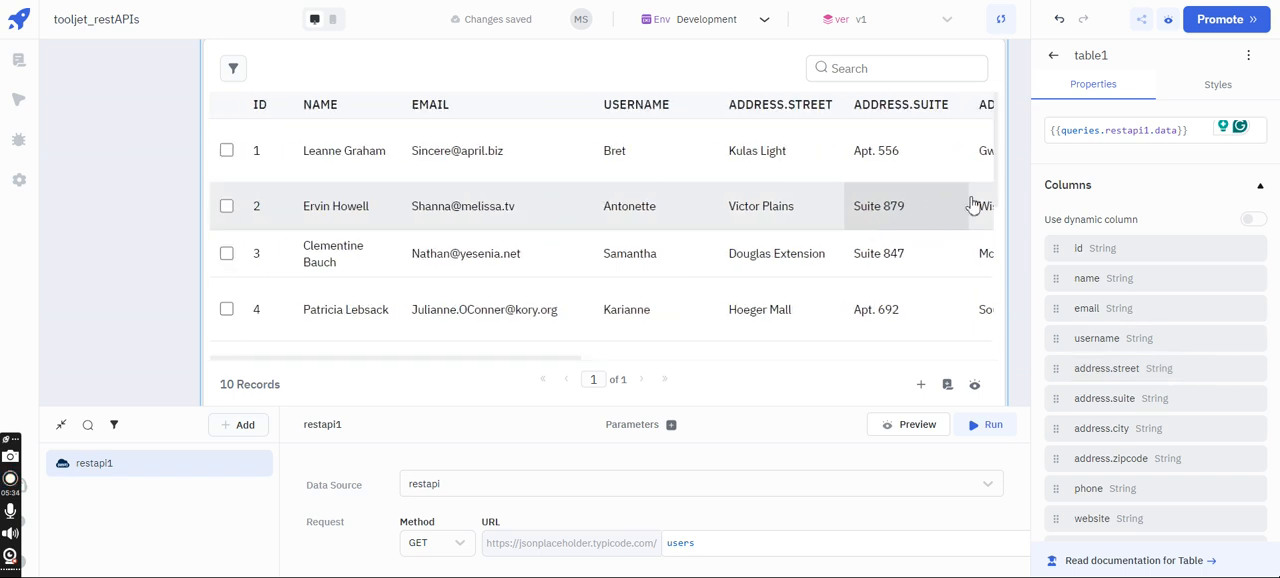
{"action": "left_click", "coordinate": [1097, 288]}
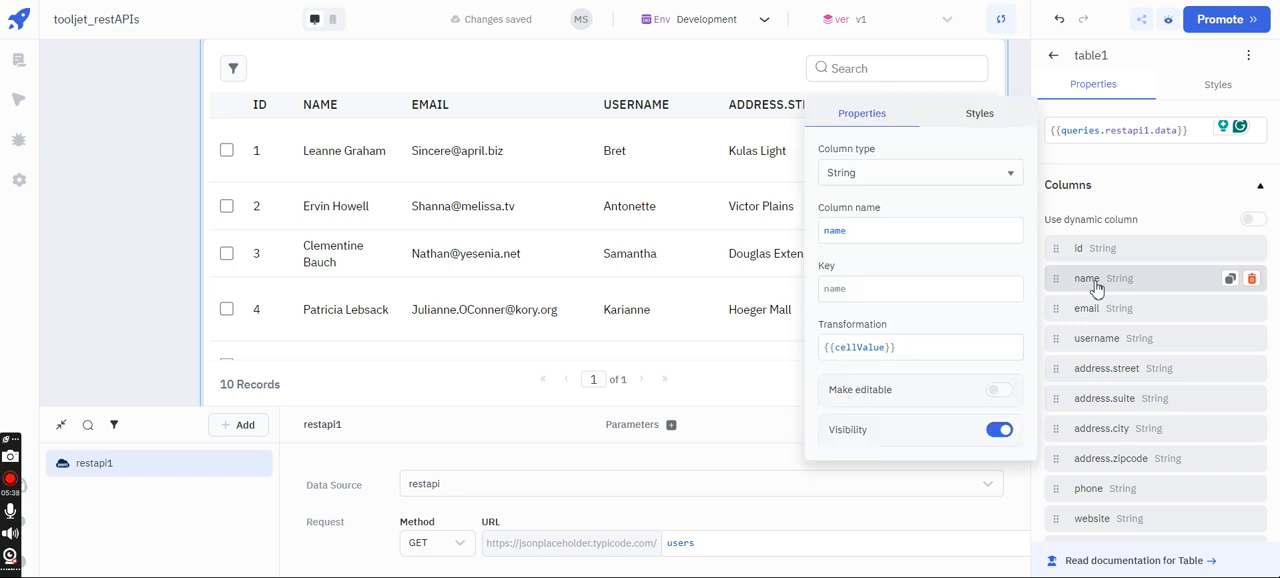
{"action": "left_click", "coordinate": [903, 228]}
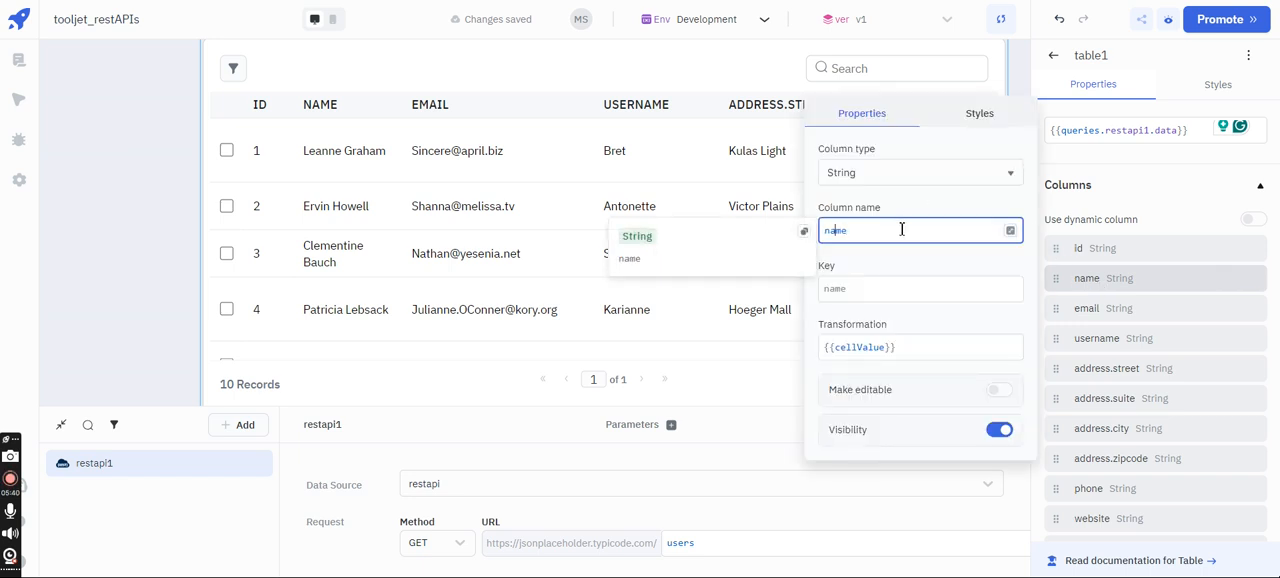
{"action": "type", "text": "user"}
{"action": "left_click", "coordinate": [743, 374]}
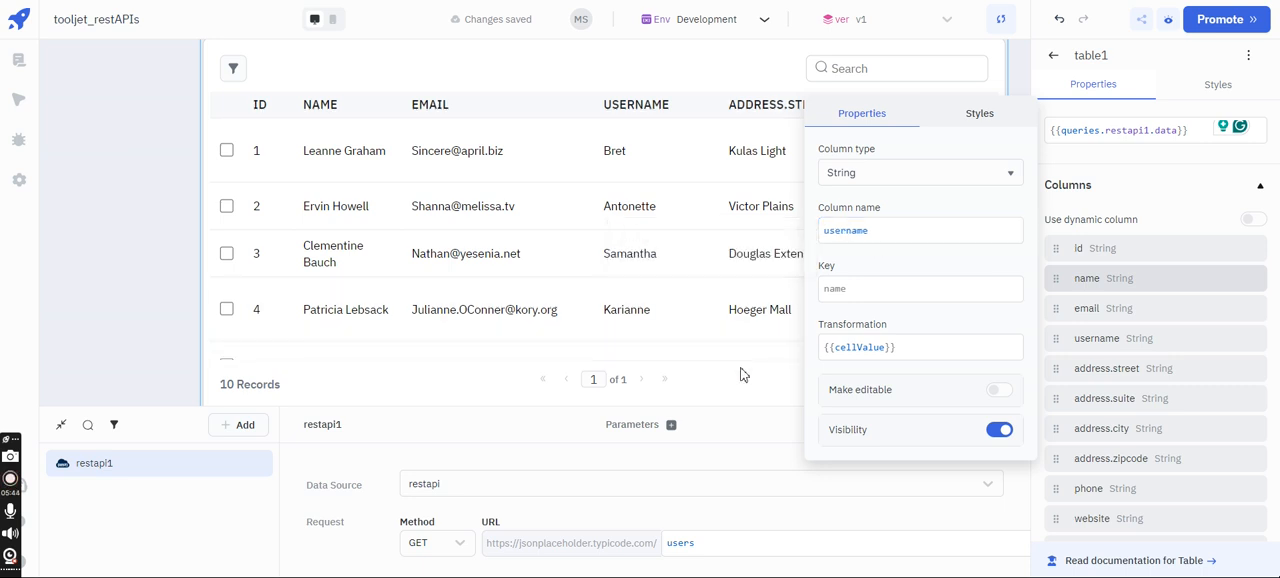
{"action": "left_click", "coordinate": [1175, 218]}
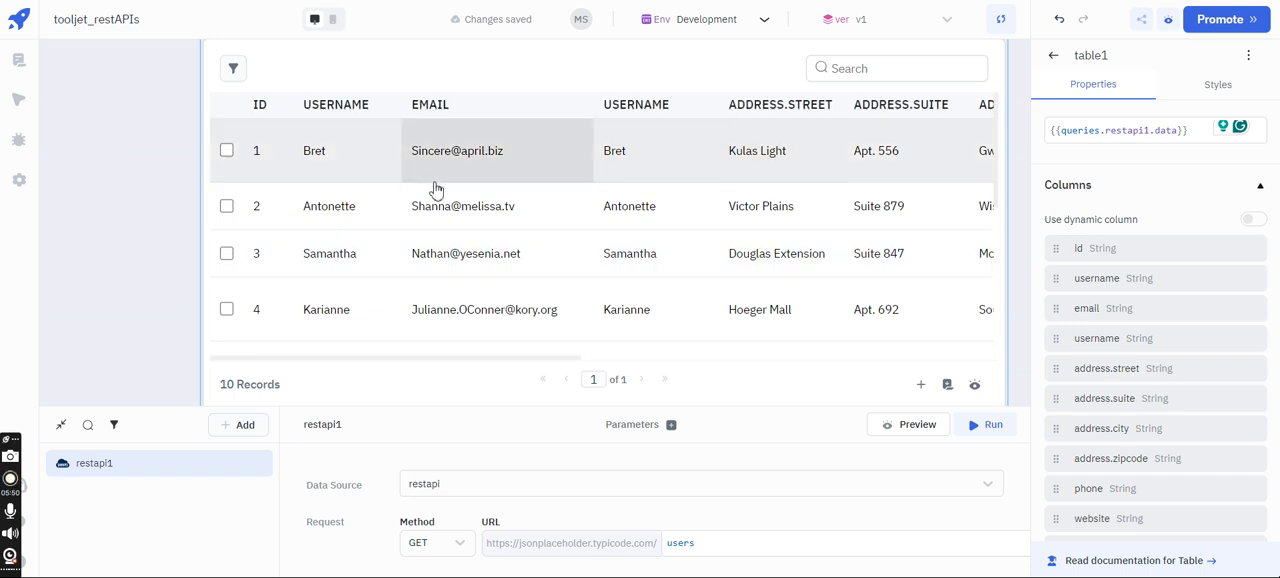
- Delete the id column from the table
{"action": "mouse_move", "coordinate": [1189, 251]}
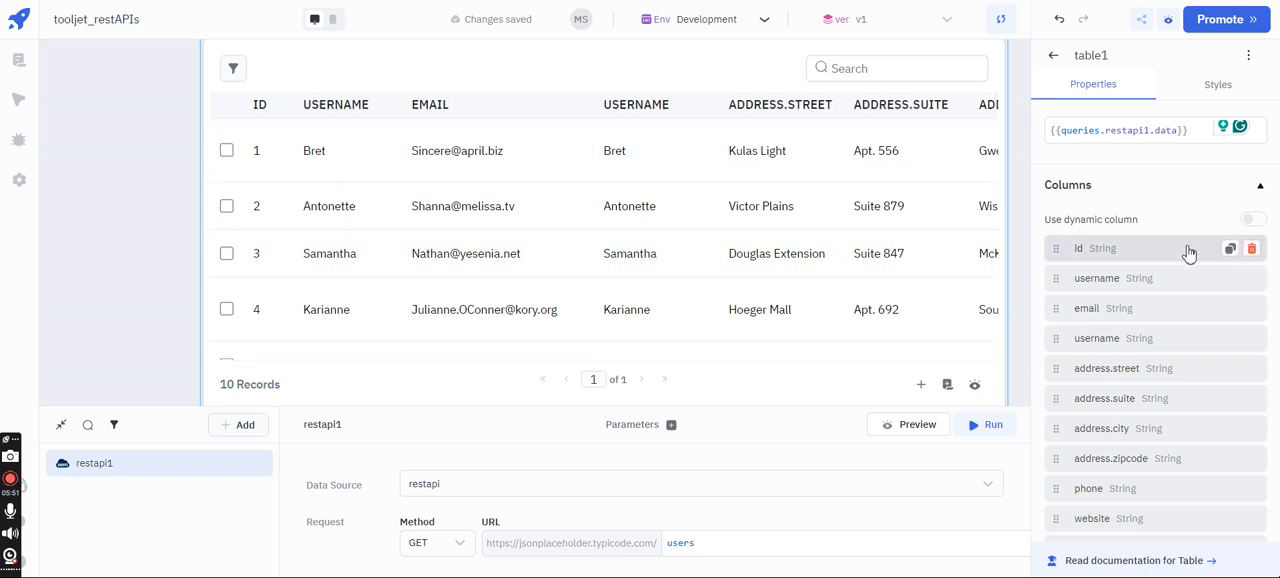
{"action": "left_click", "coordinate": [1251, 249]}
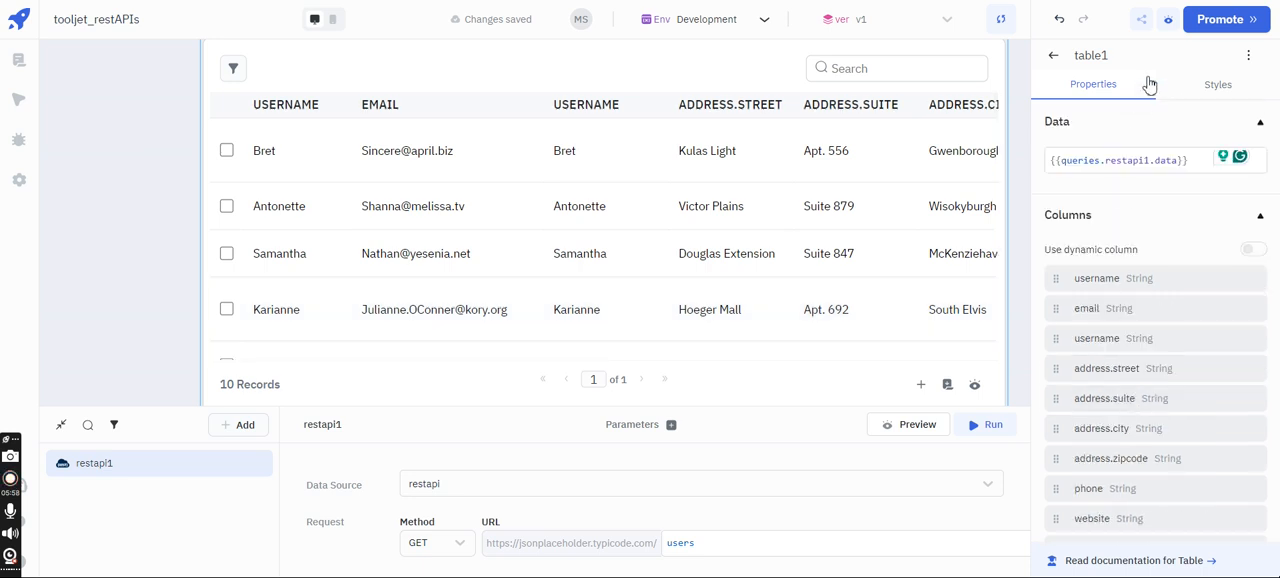
- Set the table's row style to Bordered and try content wrap off and back on
{"action": "left_click", "coordinate": [1194, 88]}
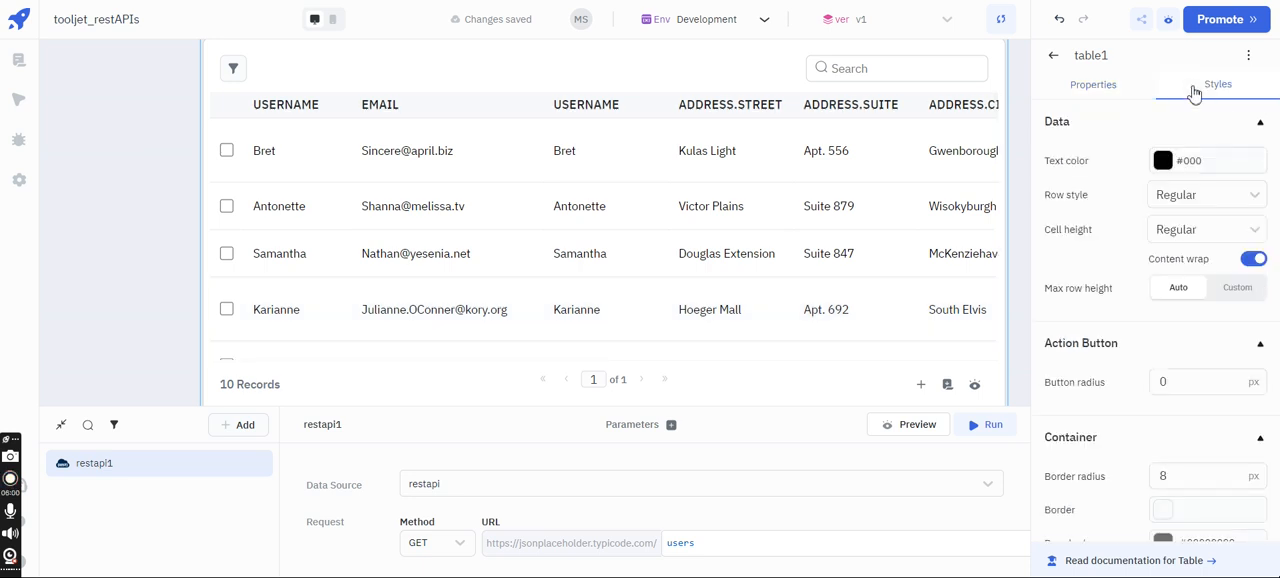
{"action": "left_click", "coordinate": [1195, 200]}
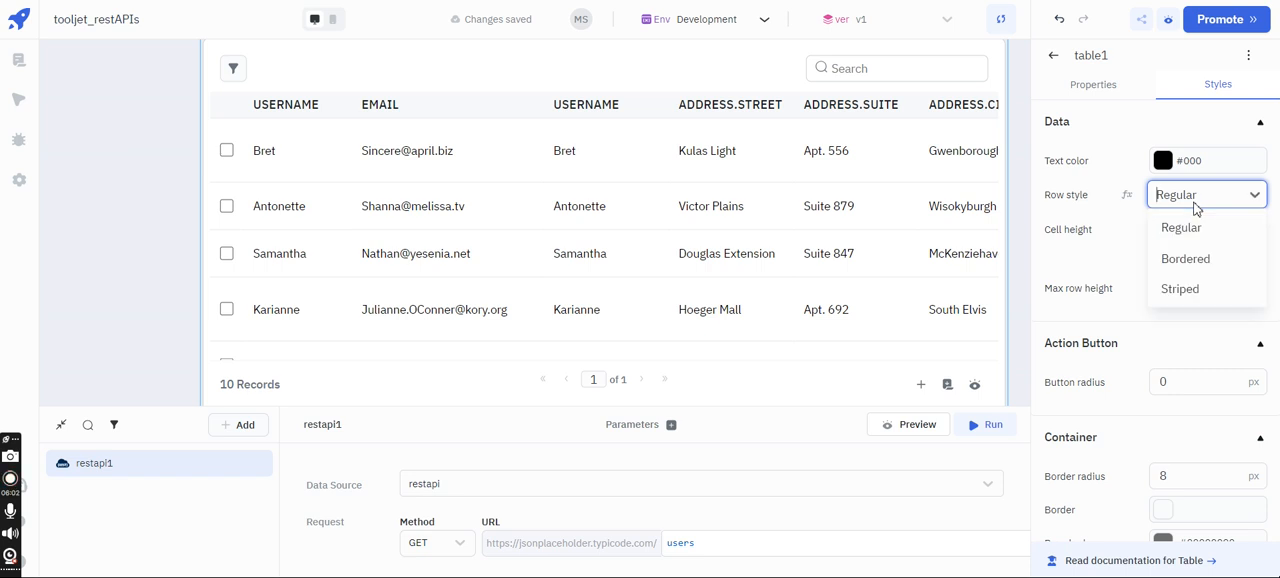
{"action": "left_click", "coordinate": [1191, 261]}
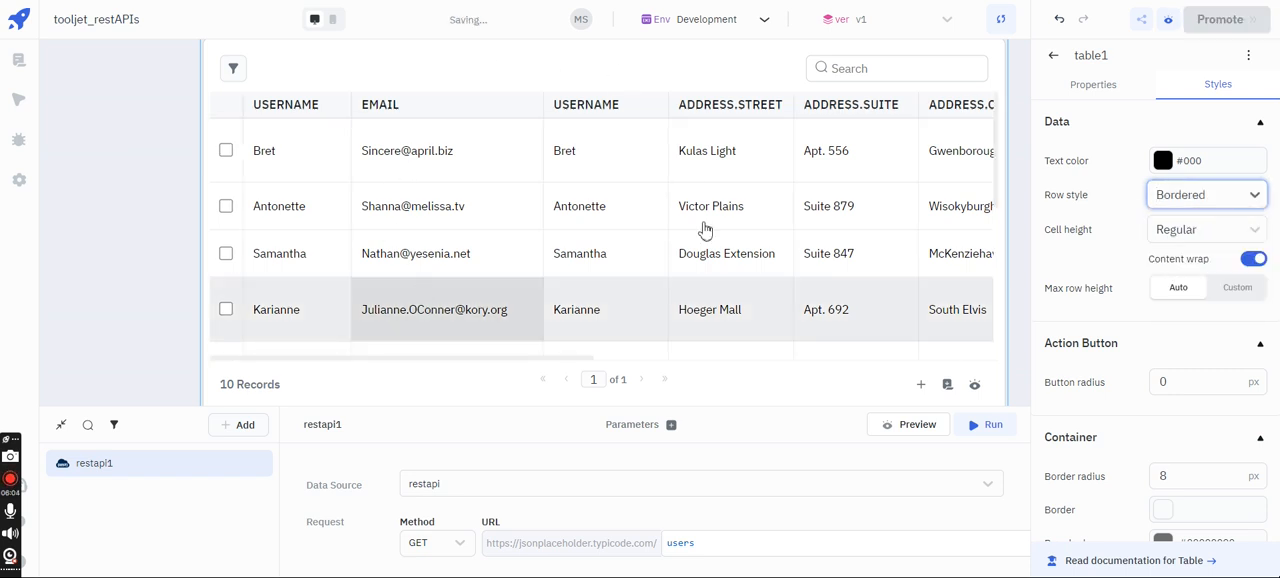
{"action": "left_click", "coordinate": [1253, 260]}
{"action": "left_click", "coordinate": [1253, 260]}
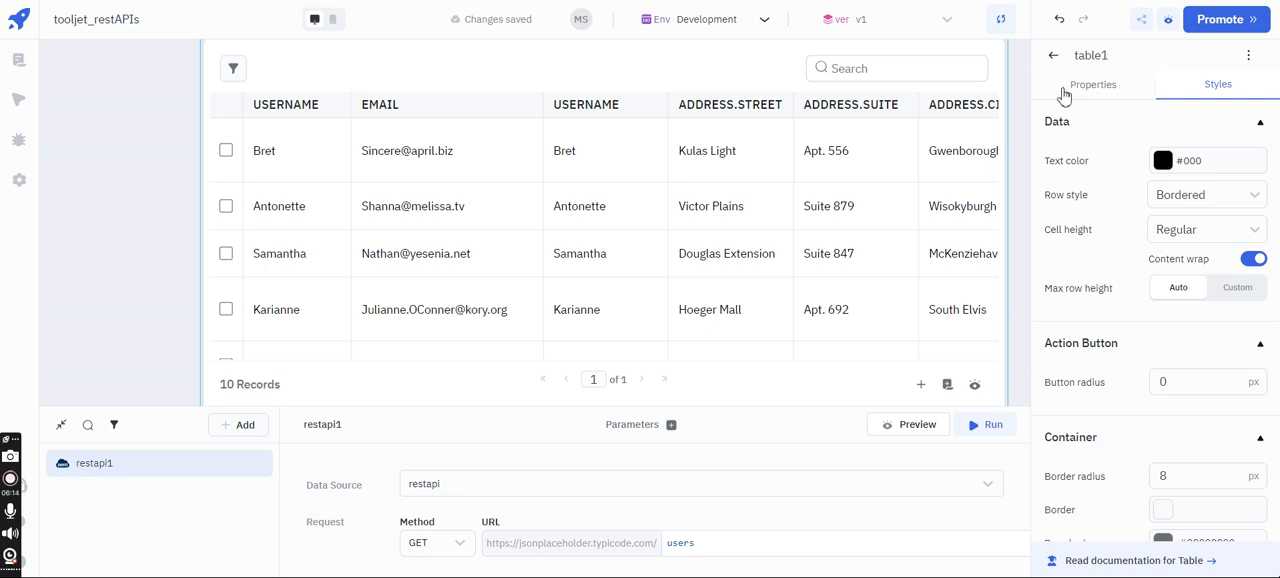
- Look over the bordered table's rows and switch the canvas to the mobile layout
{"action": "scroll", "coordinate": [814, 243], "scroll_direction": "down", "scroll_amount": 5}
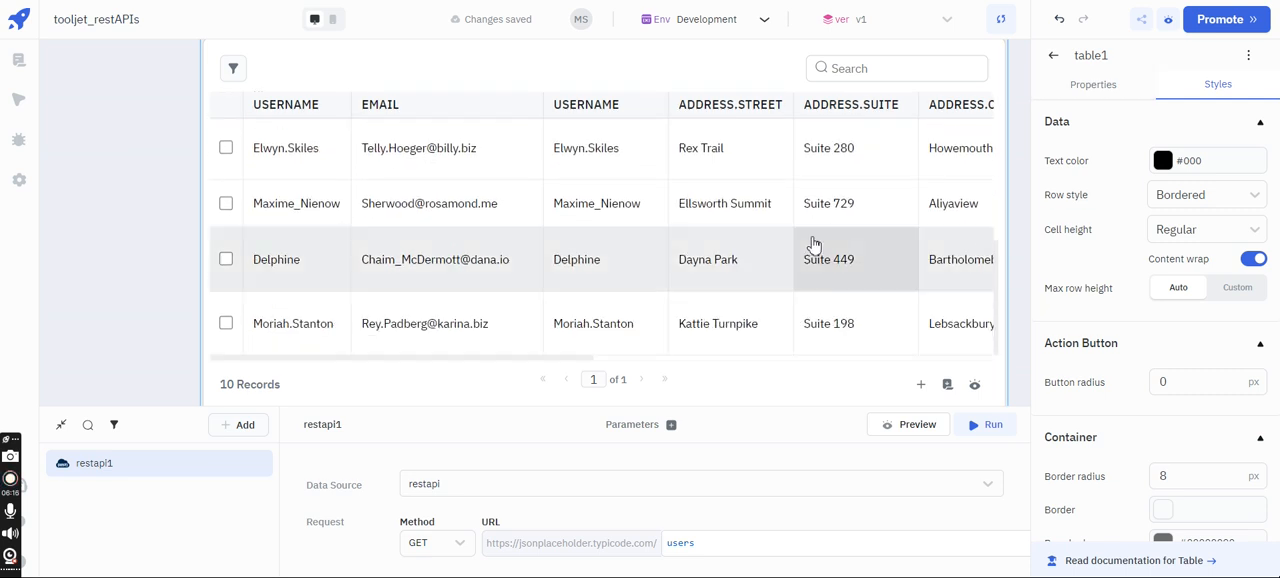
{"action": "scroll", "coordinate": [814, 244], "scroll_direction": "up", "scroll_amount": 5}
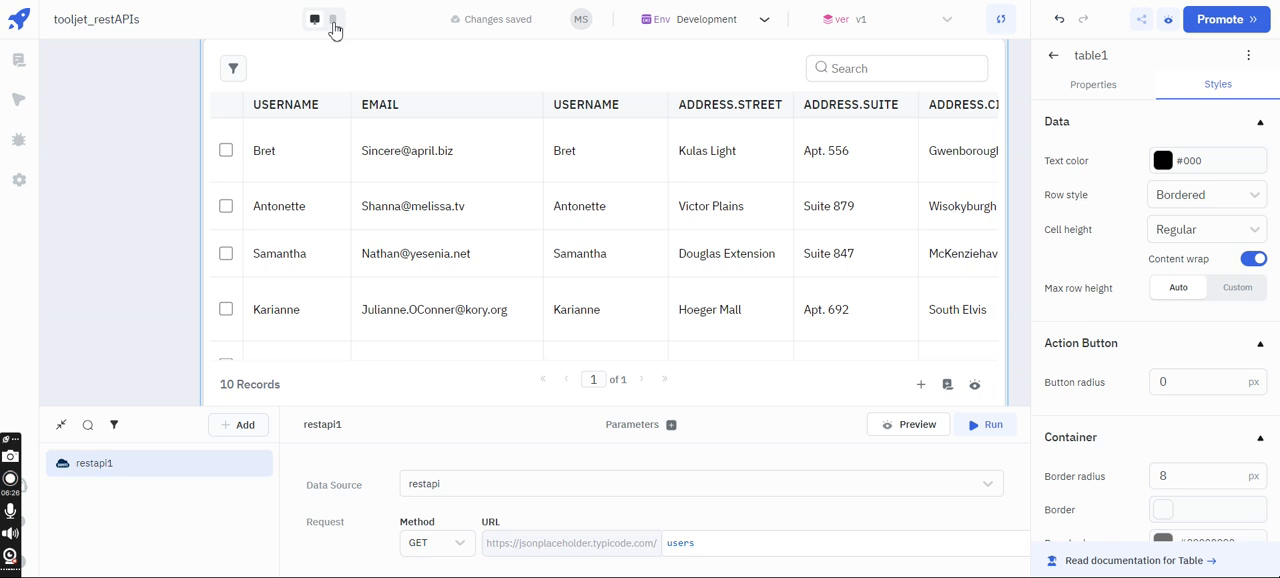
{"action": "left_click", "coordinate": [334, 24]}
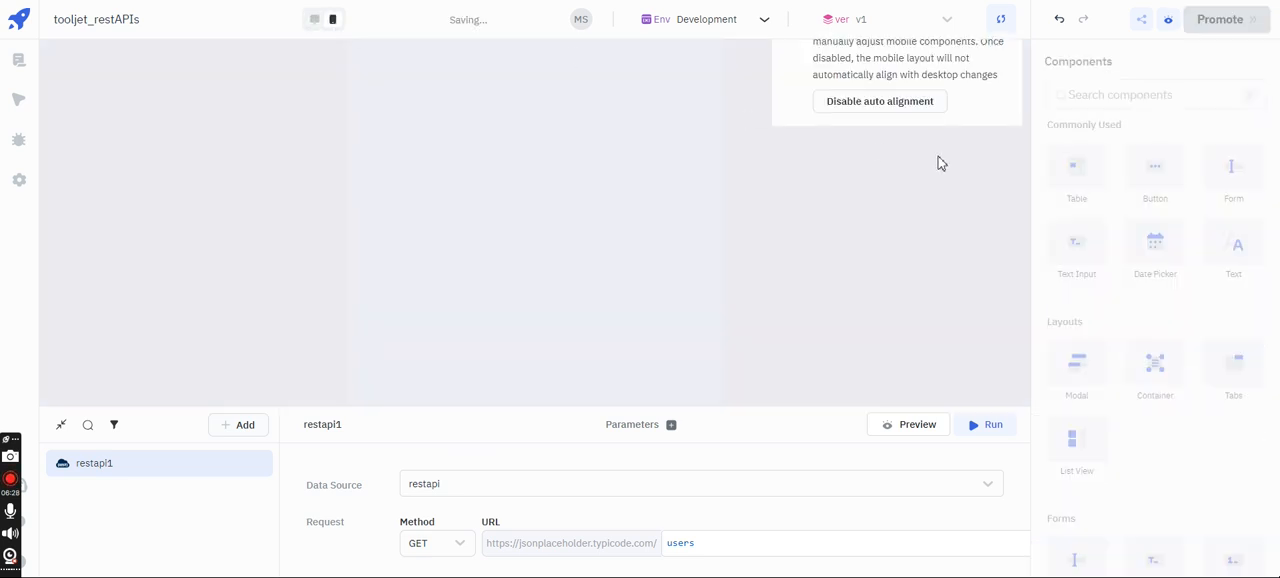
- Turn off auto alignment for the mobile layout and place a table on the mobile canvas
{"action": "left_click", "coordinate": [886, 106]}
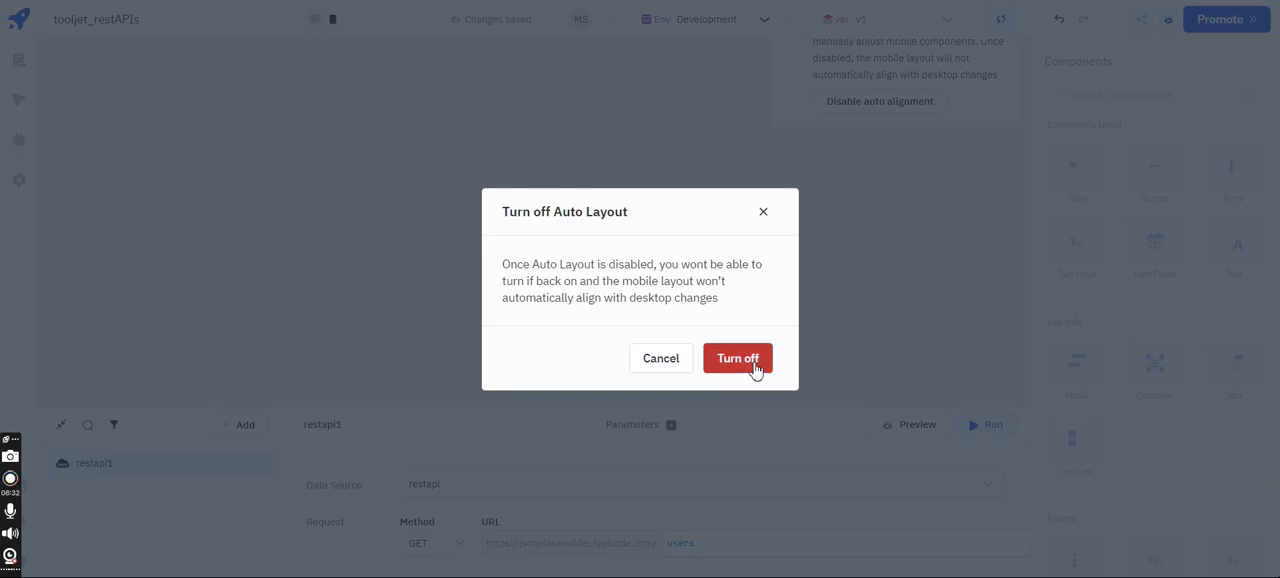
{"action": "left_click", "coordinate": [752, 362]}
{"action": "left_click_drag", "start_coordinate": [1091, 157], "coordinate": [430, 100]}
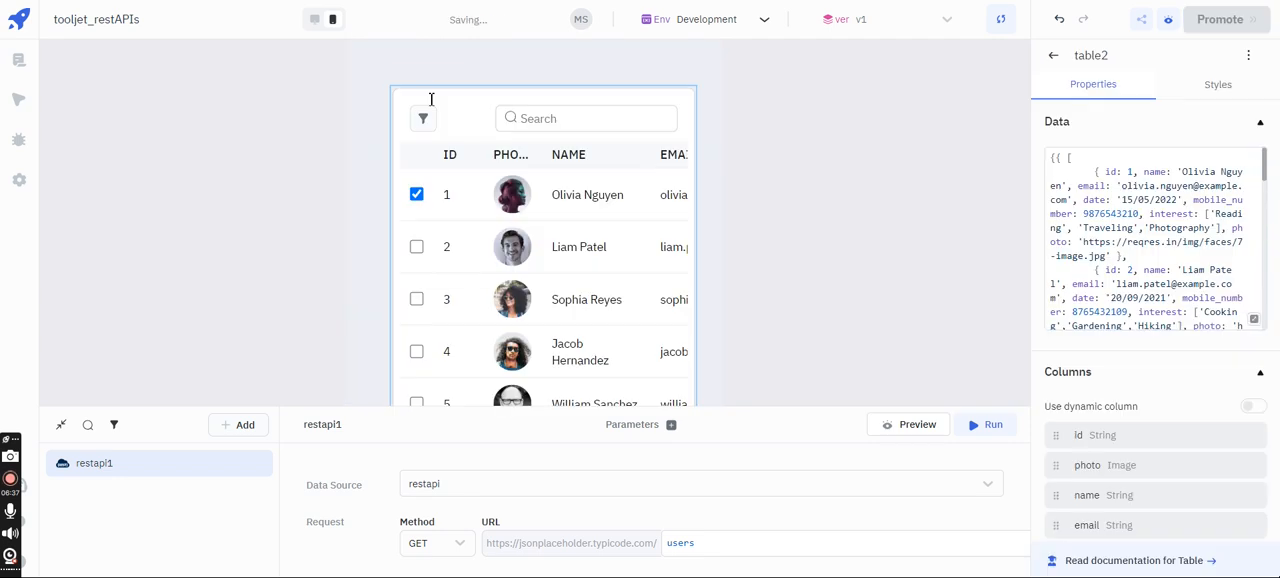
- Replace the new mobile table's sample data with {{queries.restapi1.data}}
{"action": "left_click", "coordinate": [1158, 190]}
{"action": "key", "text": "ctrl+a"}
{"action": "key", "text": "BackSpace"}
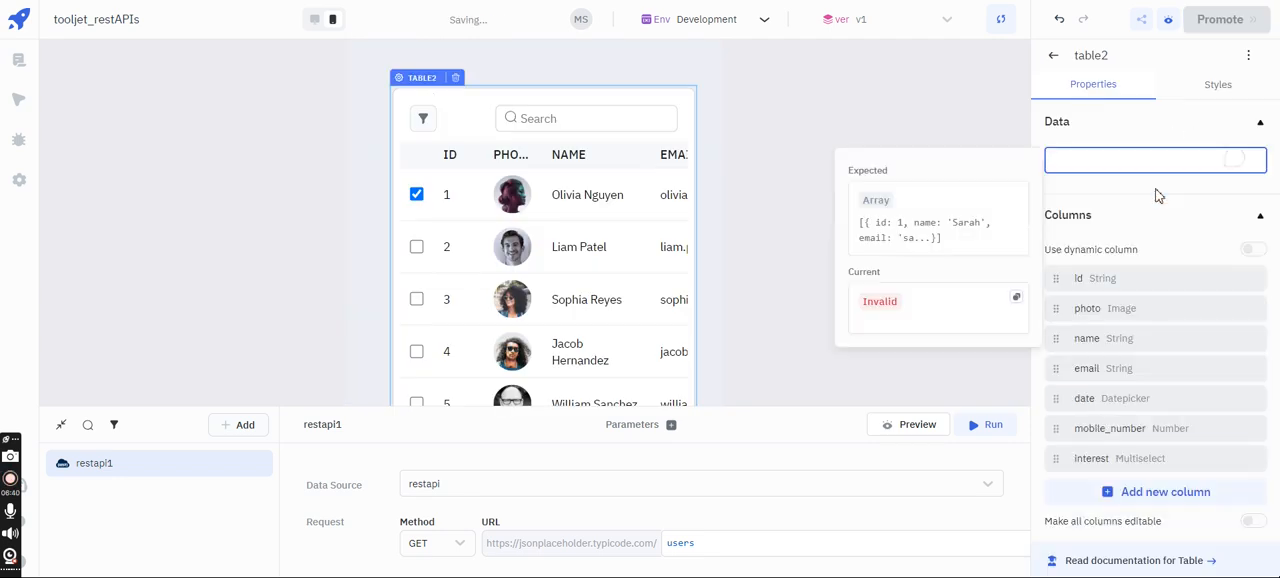
{"action": "type", "text": "{{queries.re"}
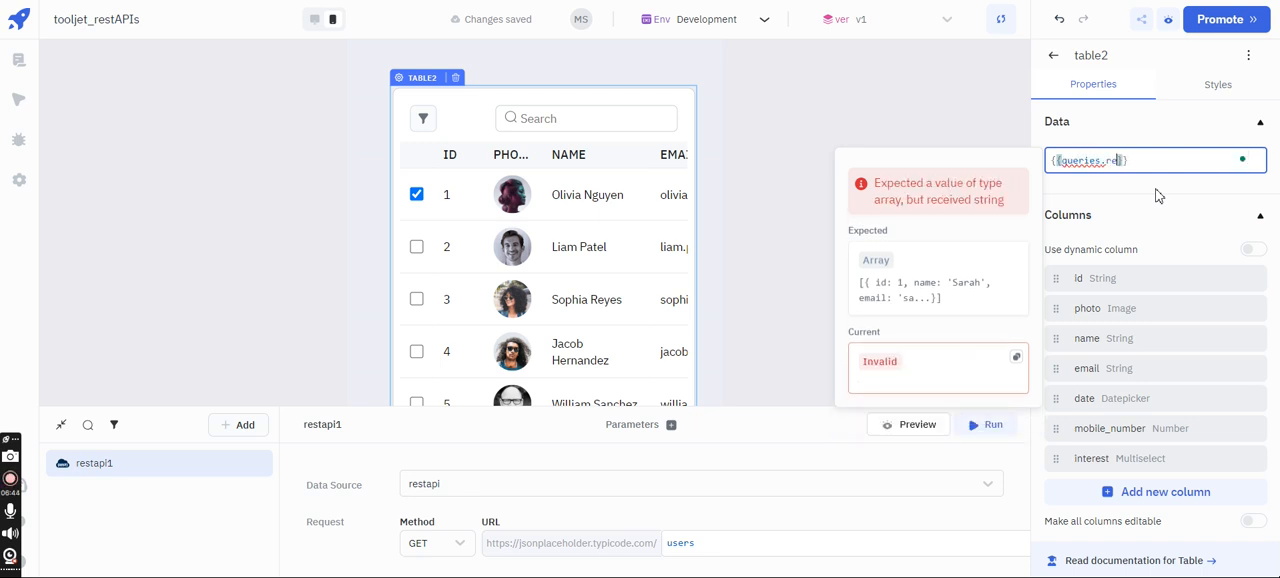
{"action": "type", "text": "stapi1.data"}
{"action": "left_click", "coordinate": [950, 128]}
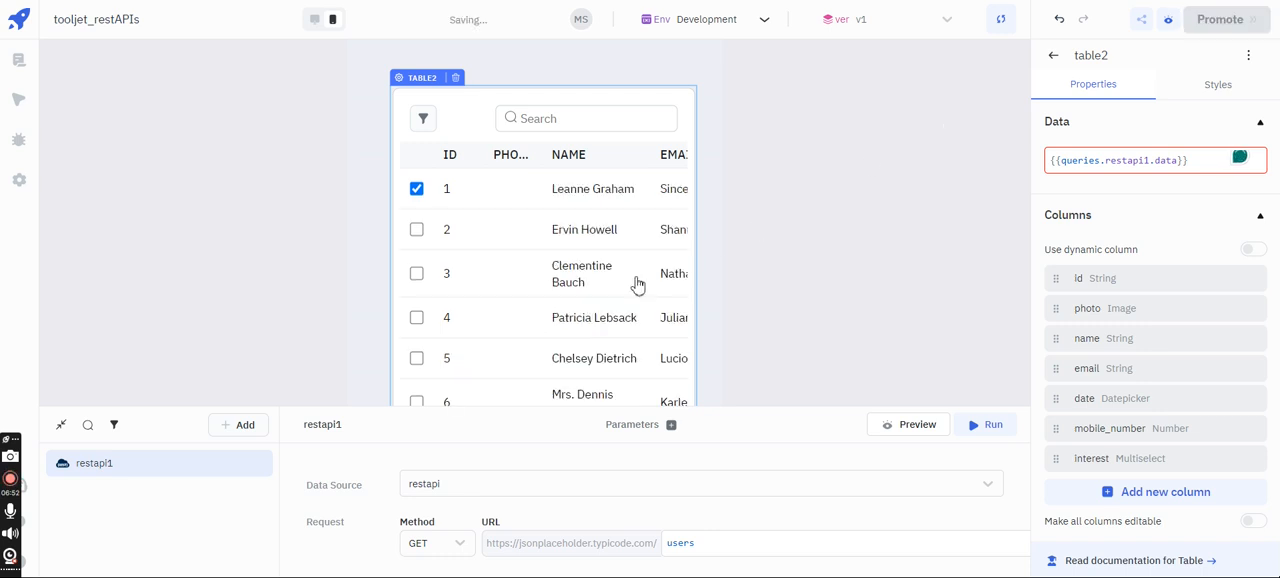
- Look through the mobile table's user rows and switch the canvas back to the desktop layout
{"action": "scroll", "coordinate": [638, 285], "scroll_direction": "down", "scroll_amount": 5}
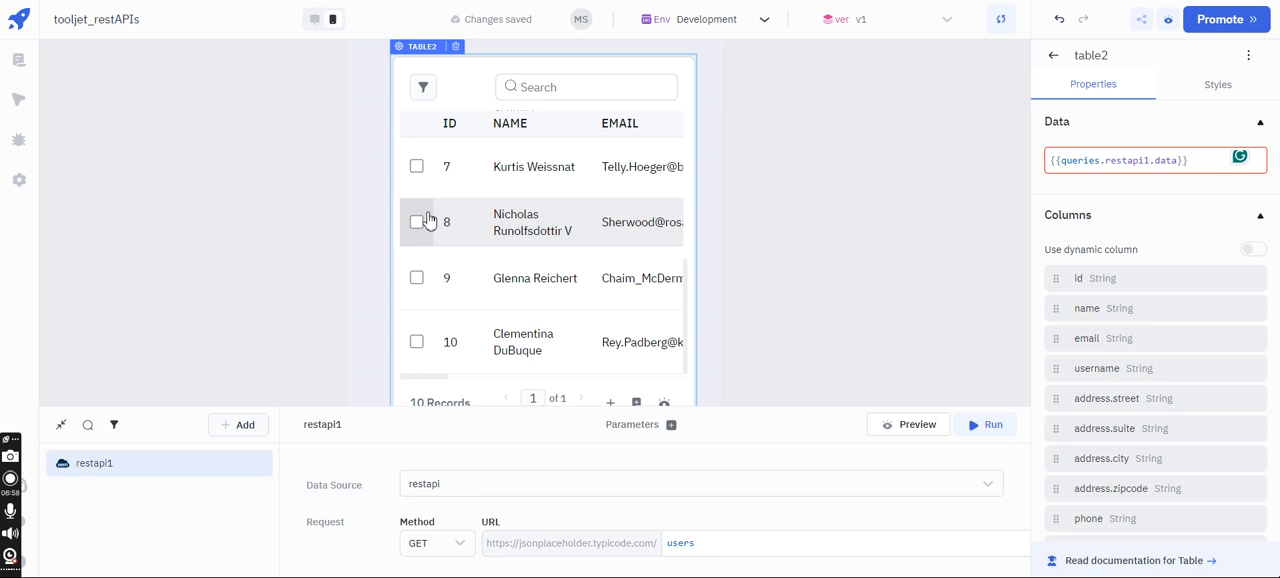
{"action": "scroll", "coordinate": [427, 220], "scroll_direction": "up", "scroll_amount": 3}
{"action": "scroll", "coordinate": [863, 231], "scroll_direction": "up", "scroll_amount": 2}
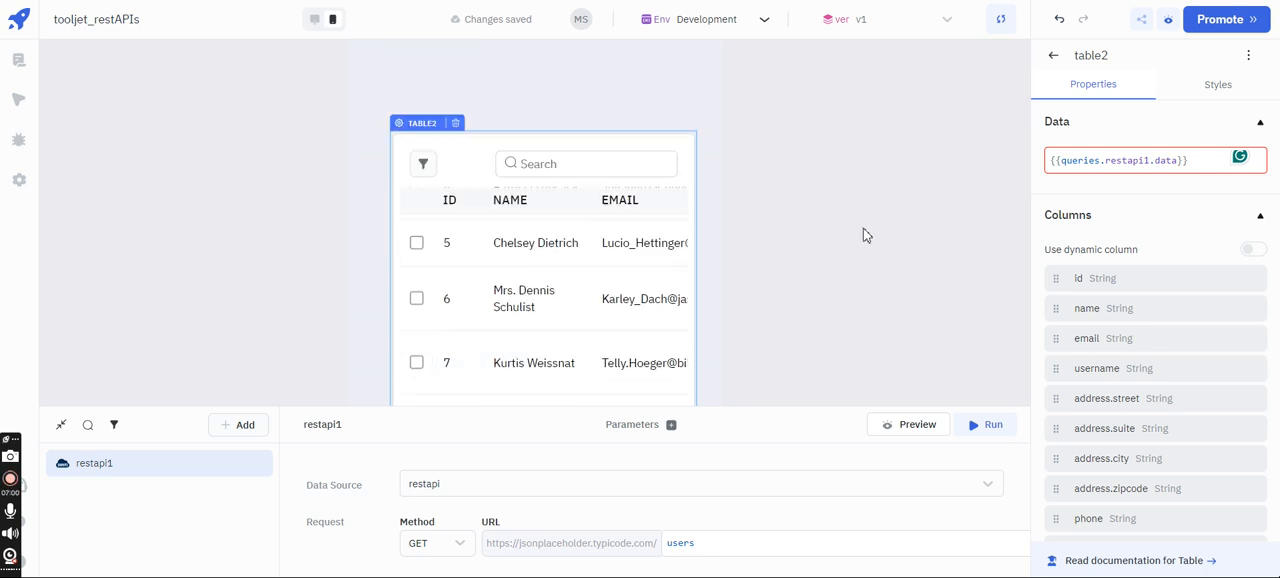
{"action": "left_click", "coordinate": [316, 21]}
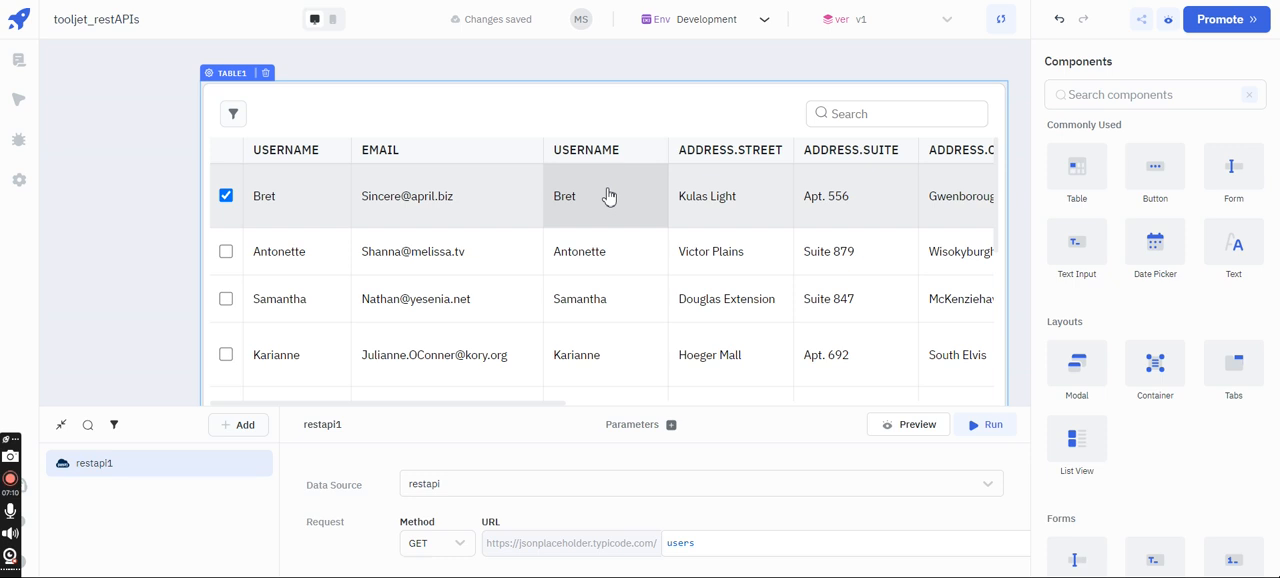
- Preview the app, look through the table's rows and columns, and return to the editor
{"action": "left_click", "coordinate": [1170, 22]}
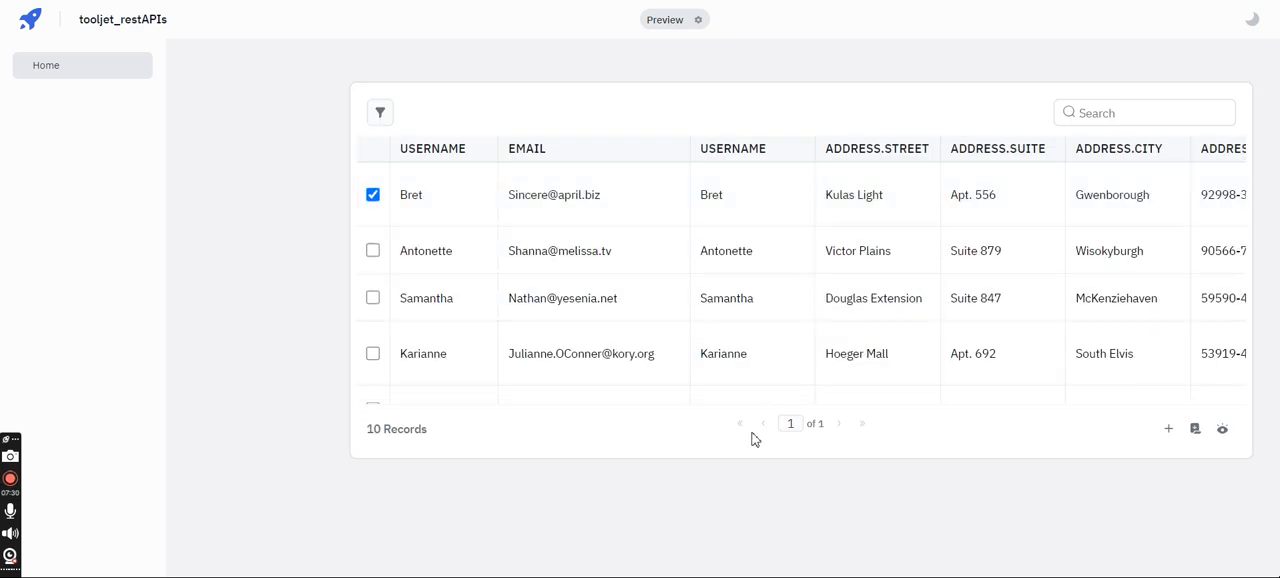
{"action": "scroll", "coordinate": [764, 283], "scroll_direction": "down", "scroll_amount": 5}
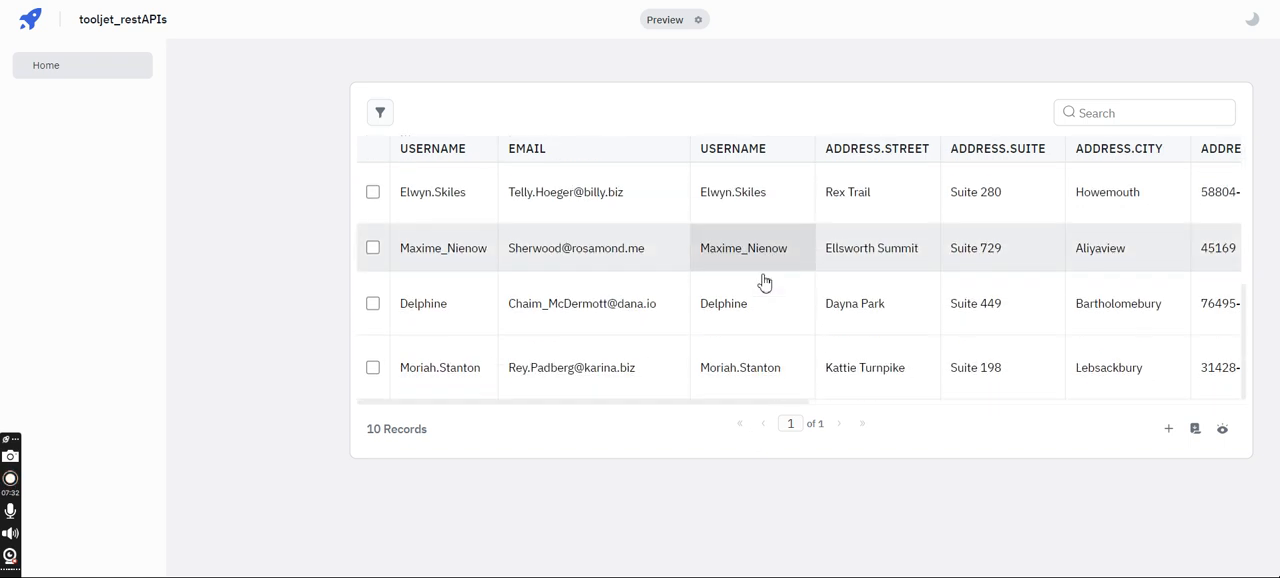
{"action": "scroll", "coordinate": [764, 283], "scroll_direction": "up", "scroll_amount": 5}
{"action": "scroll", "coordinate": [764, 283], "scroll_direction": "right", "scroll_amount": 2}
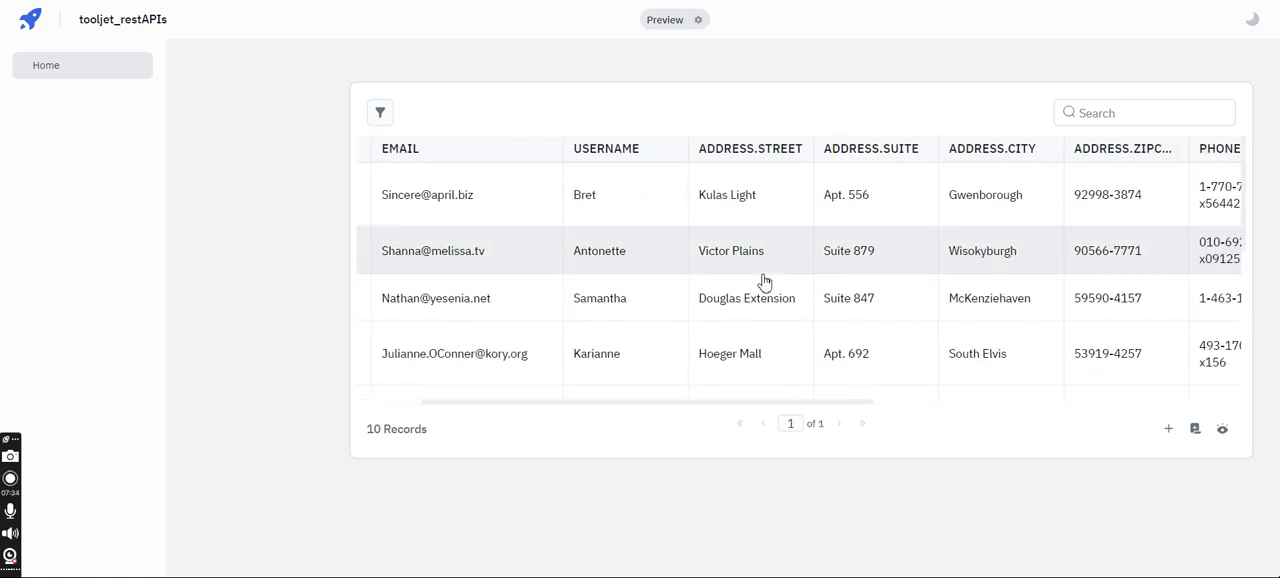
{"action": "scroll", "coordinate": [764, 283], "scroll_direction": "left", "scroll_amount": 2}
{"action": "key", "text": "ctrl+shift+Tab"}
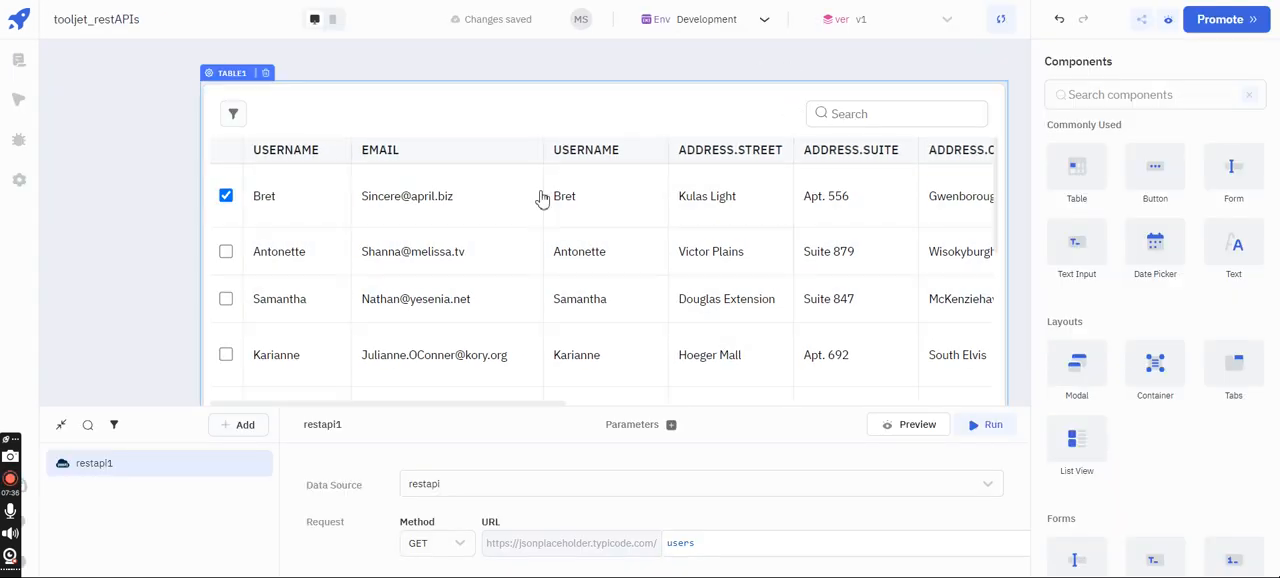
{"action": "key", "text": "ctrl+Tab"}
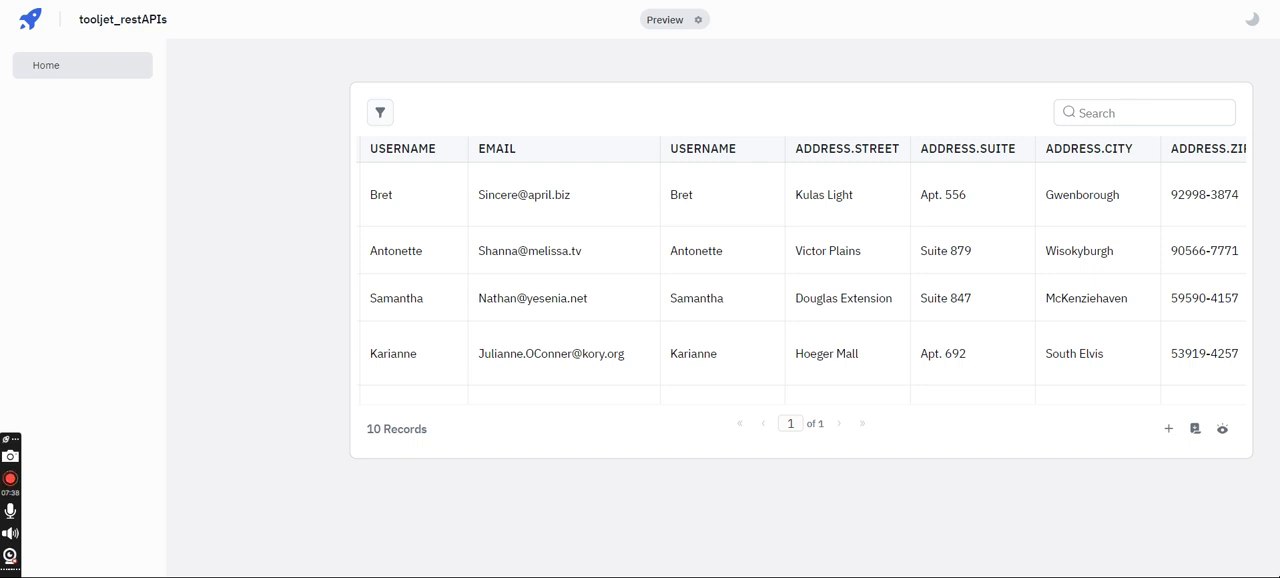
{"action": "key", "text": "ctrl+shift+Tab"}
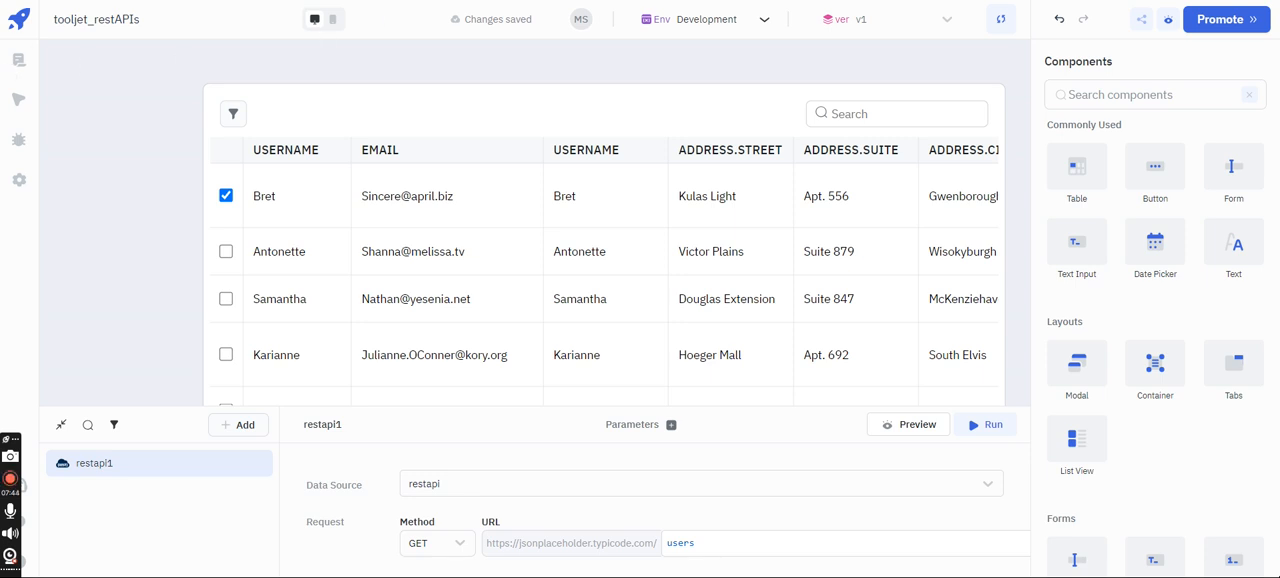
- Leave the app editor for the applications overview and open the workspace's data sources
{"action": "left_click", "coordinate": [19, 59]}
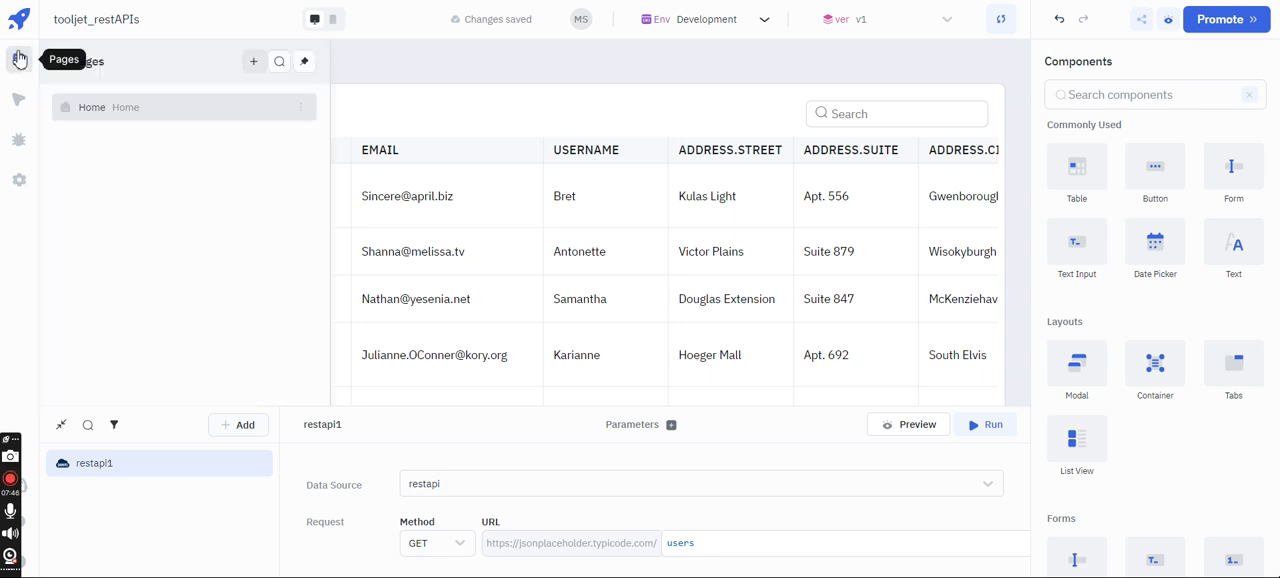
{"action": "left_click", "coordinate": [19, 57]}
{"action": "left_click", "coordinate": [17, 27]}
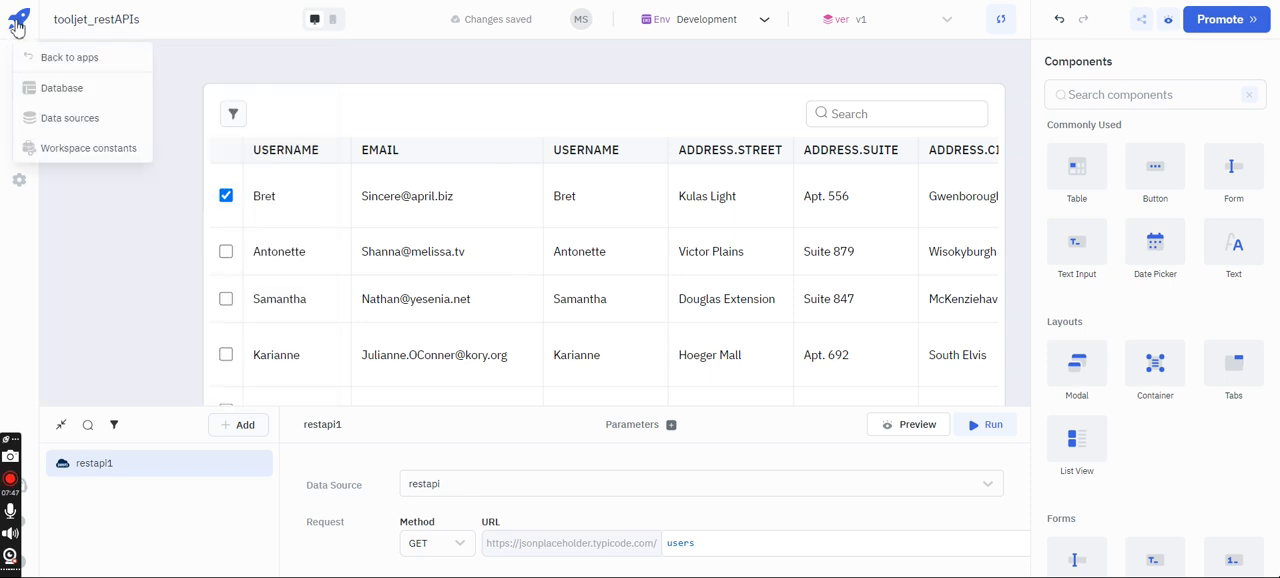
{"action": "left_click", "coordinate": [66, 62]}
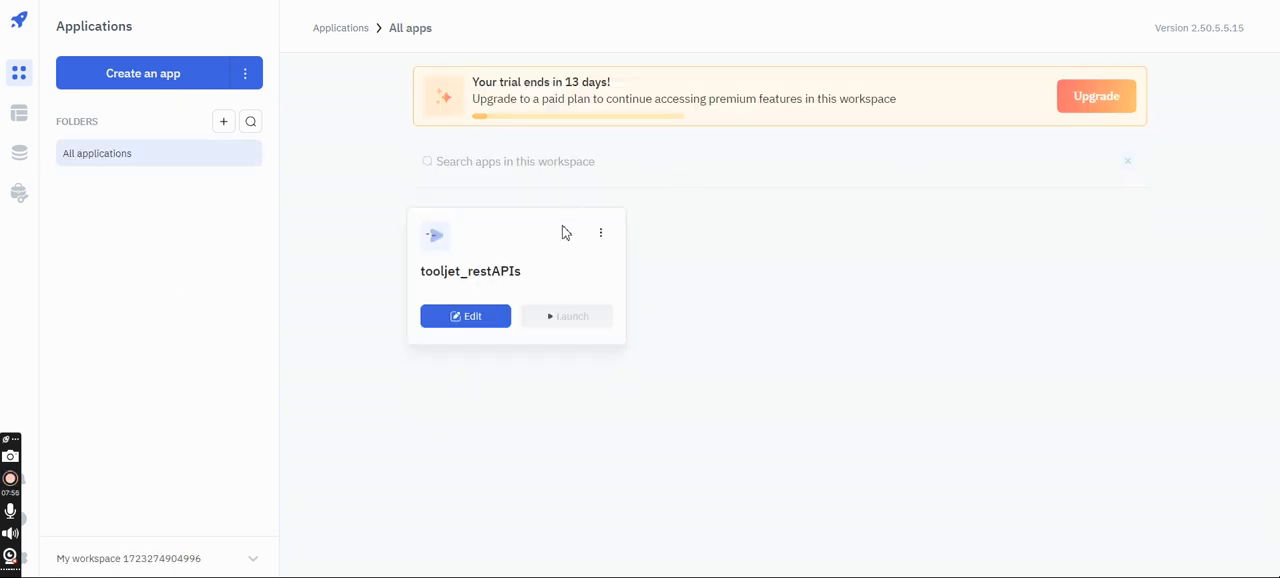
{"action": "left_click", "coordinate": [20, 155]}
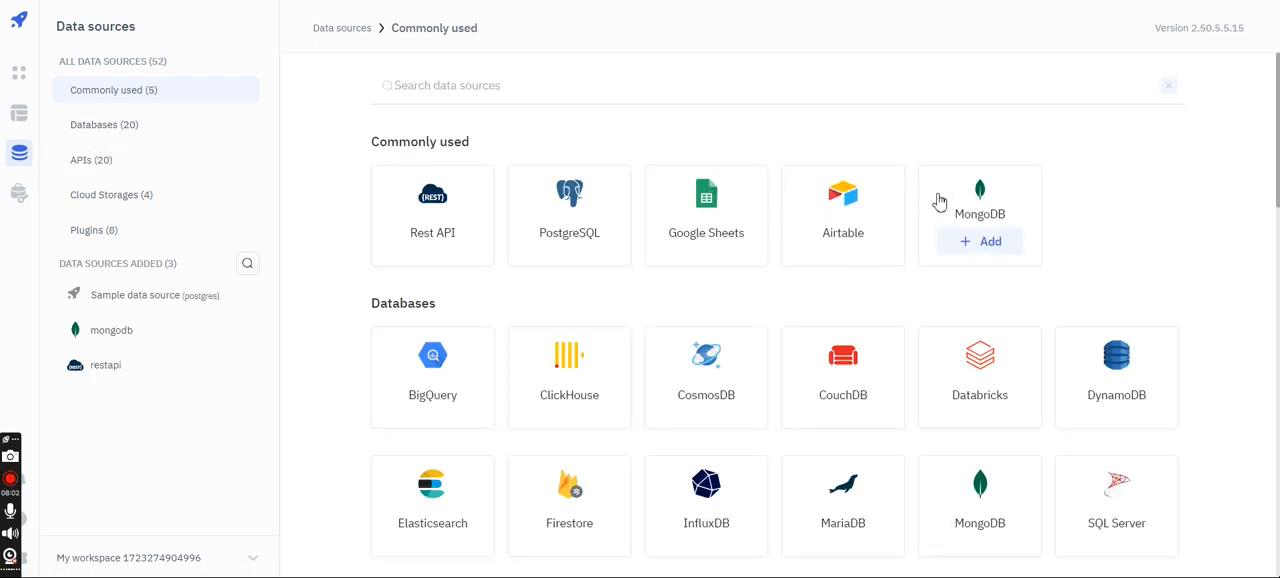
- Try adding another MongoDB data source that connects using a connection string, and delete that source
{"action": "left_click", "coordinate": [951, 241]}
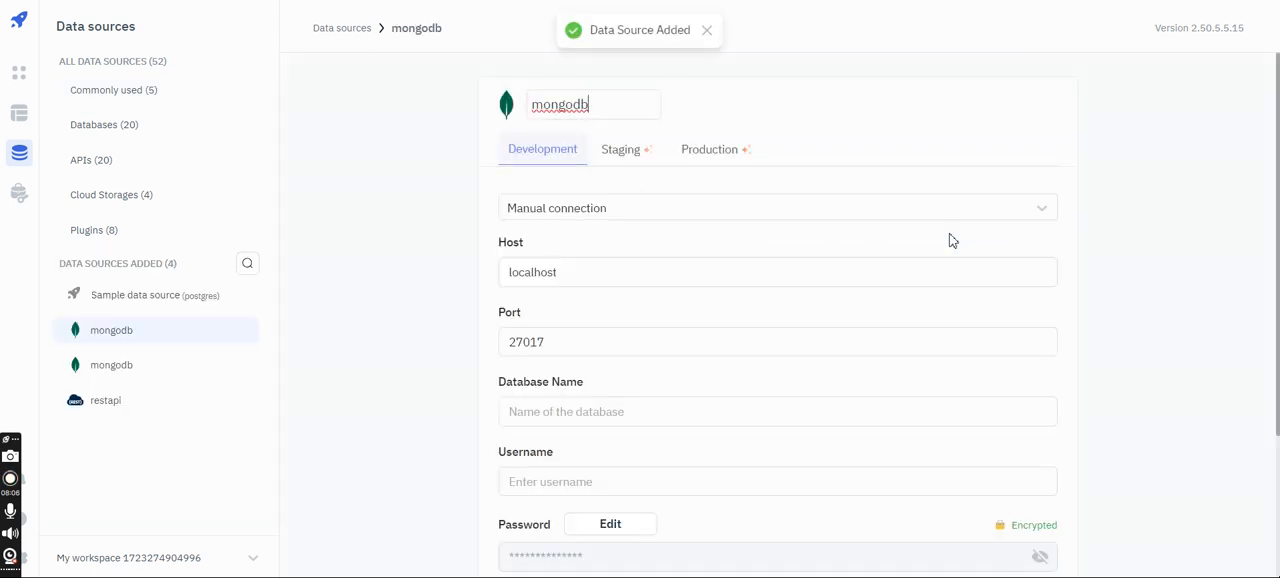
{"action": "scroll", "coordinate": [951, 241], "scroll_direction": "down", "scroll_amount": 2}
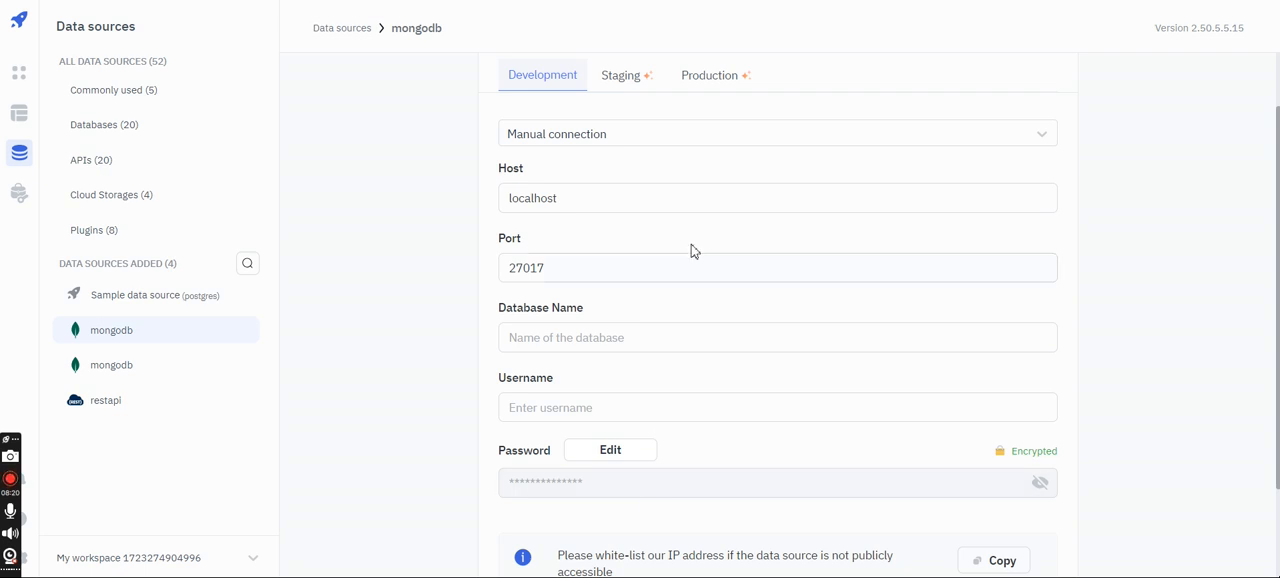
{"action": "left_click", "coordinate": [647, 138]}
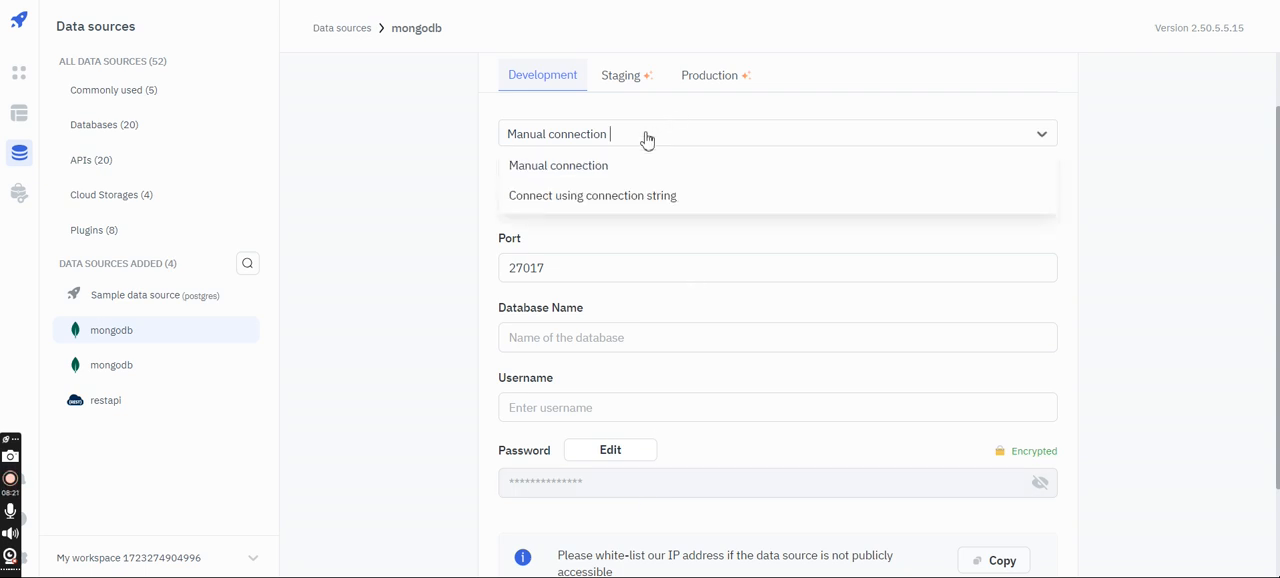
{"action": "left_click", "coordinate": [610, 206]}
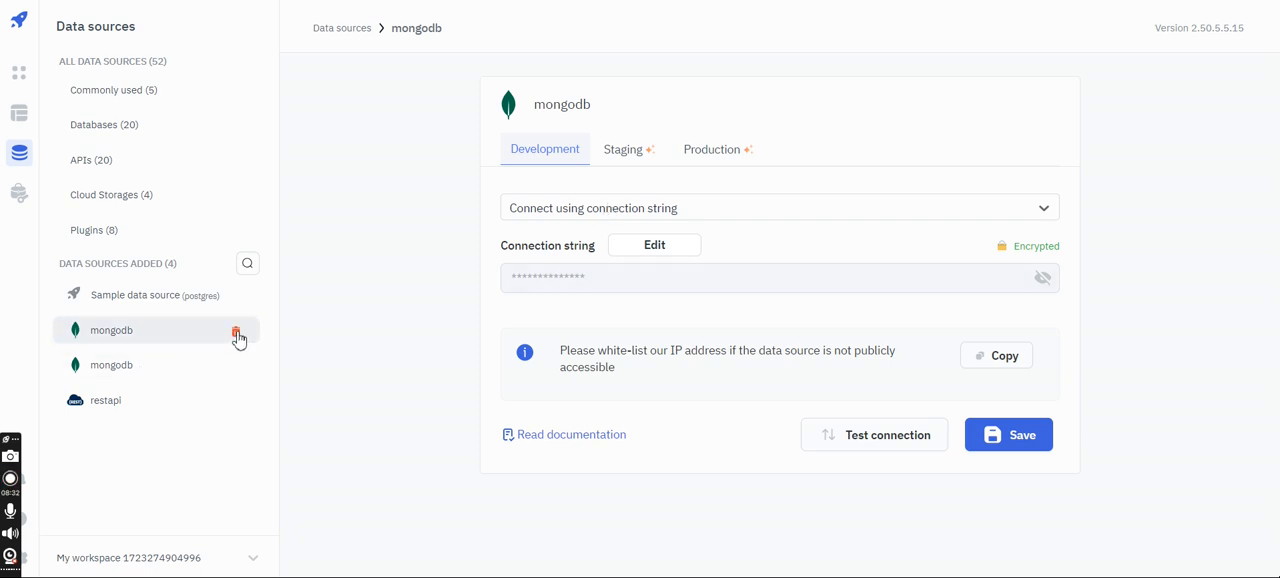
{"action": "left_click", "coordinate": [239, 331]}
{"action": "left_click", "coordinate": [752, 332]}
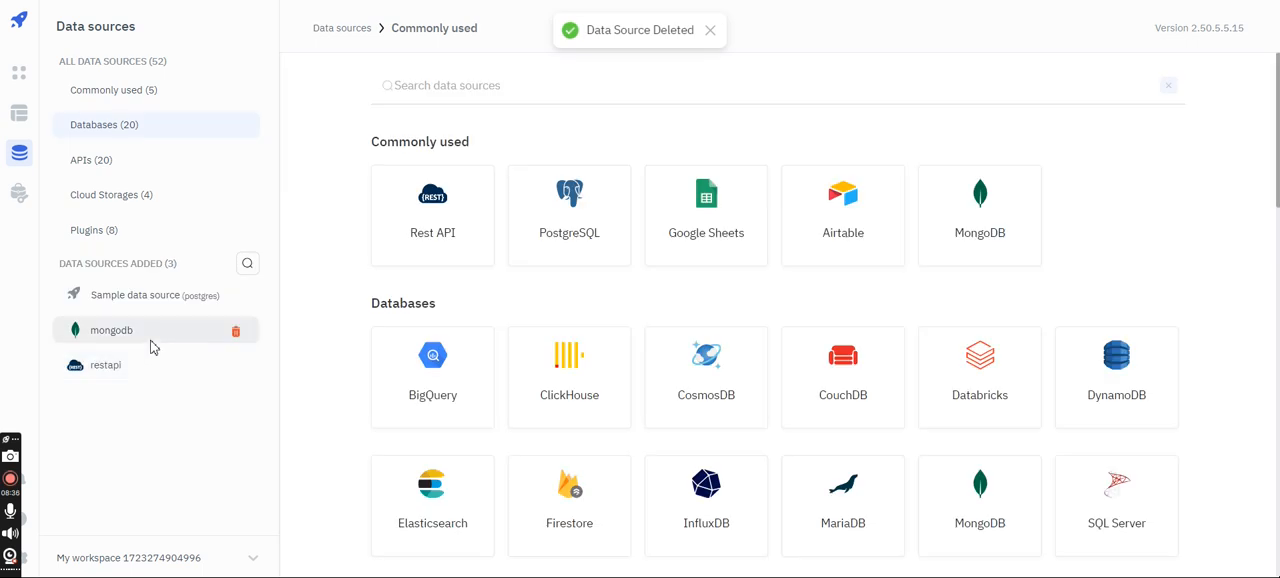
- Open the existing mongodb data source and test its connection
{"action": "left_click", "coordinate": [152, 340]}
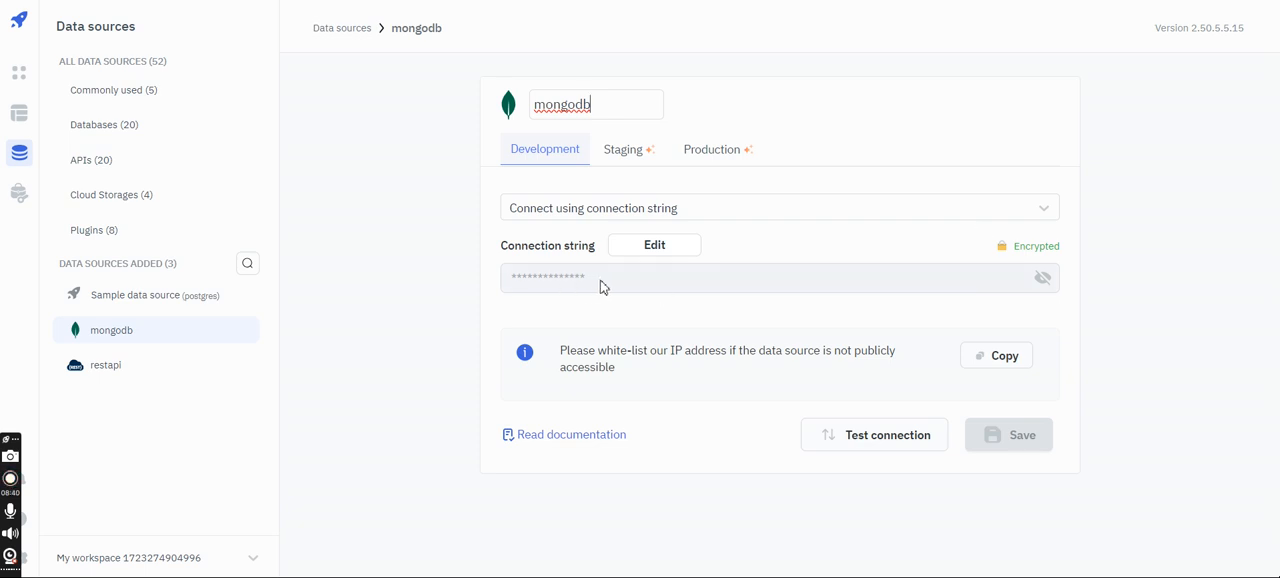
{"action": "left_click", "coordinate": [1044, 434]}
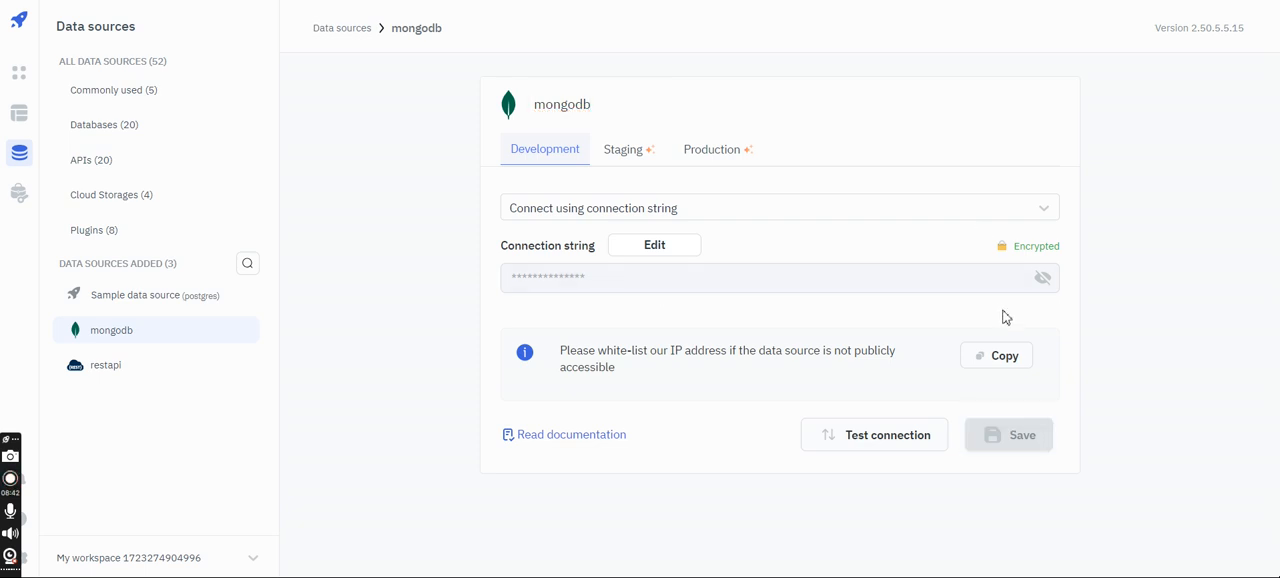
{"action": "left_click", "coordinate": [819, 446]}
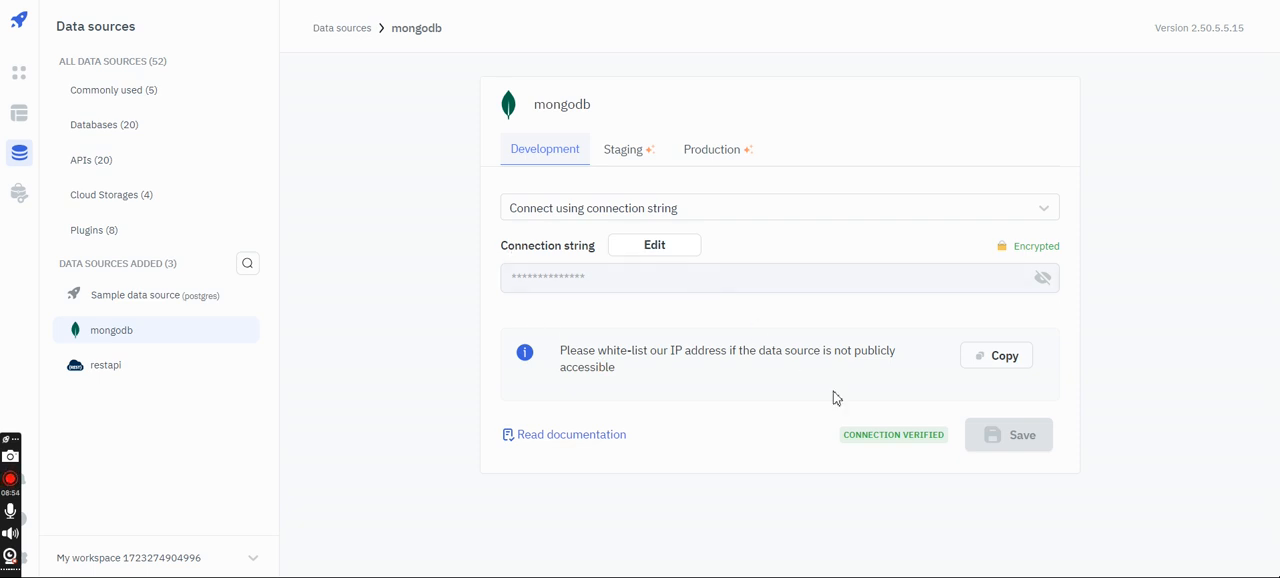
- Return to the applications overview and create an app named tooljet_mongodb
{"action": "mouse_move", "coordinate": [166, 330]}
{"action": "left_click", "coordinate": [24, 75]}
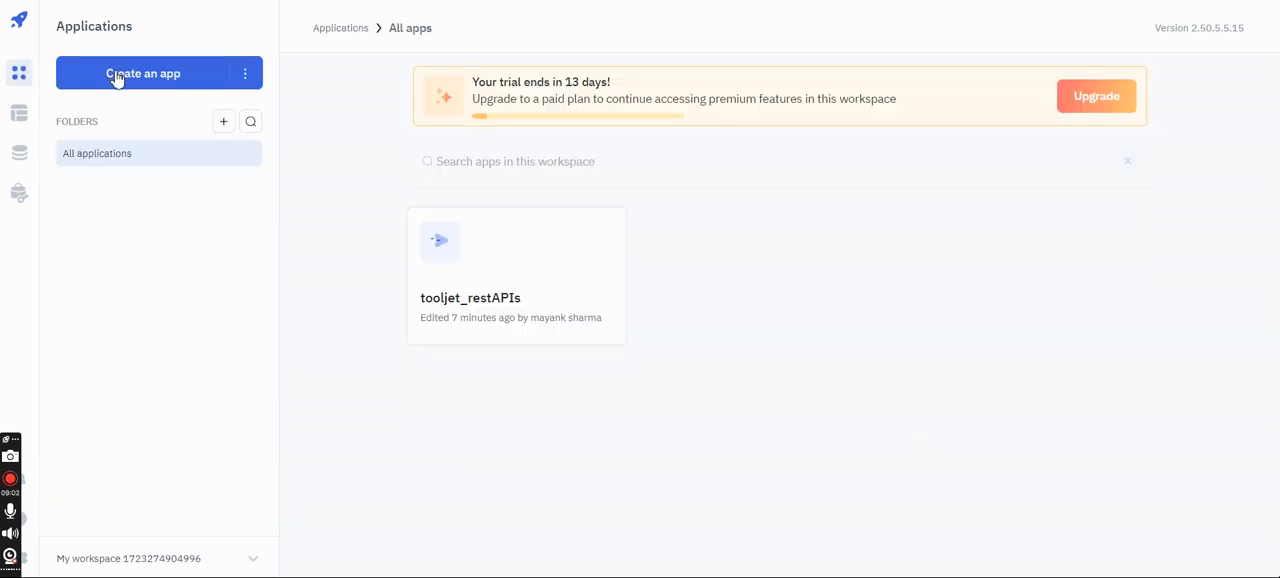
{"action": "left_click", "coordinate": [116, 77]}
{"action": "type", "text": "tooljet_"}
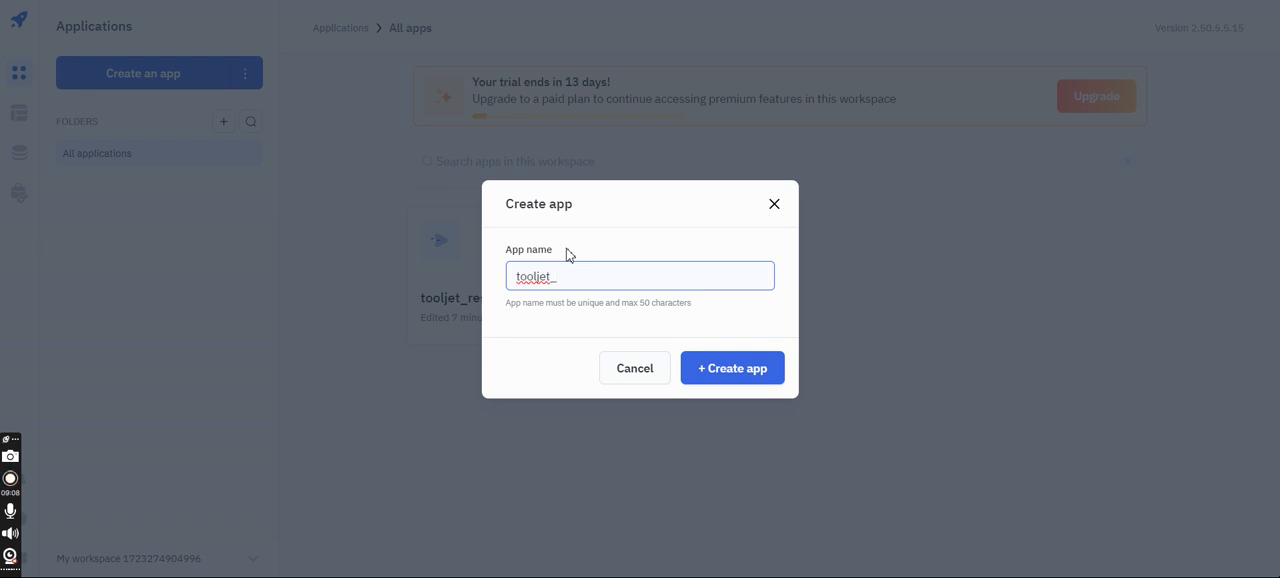
{"action": "type", "text": "mon"}
{"action": "left_click", "coordinate": [712, 372]}
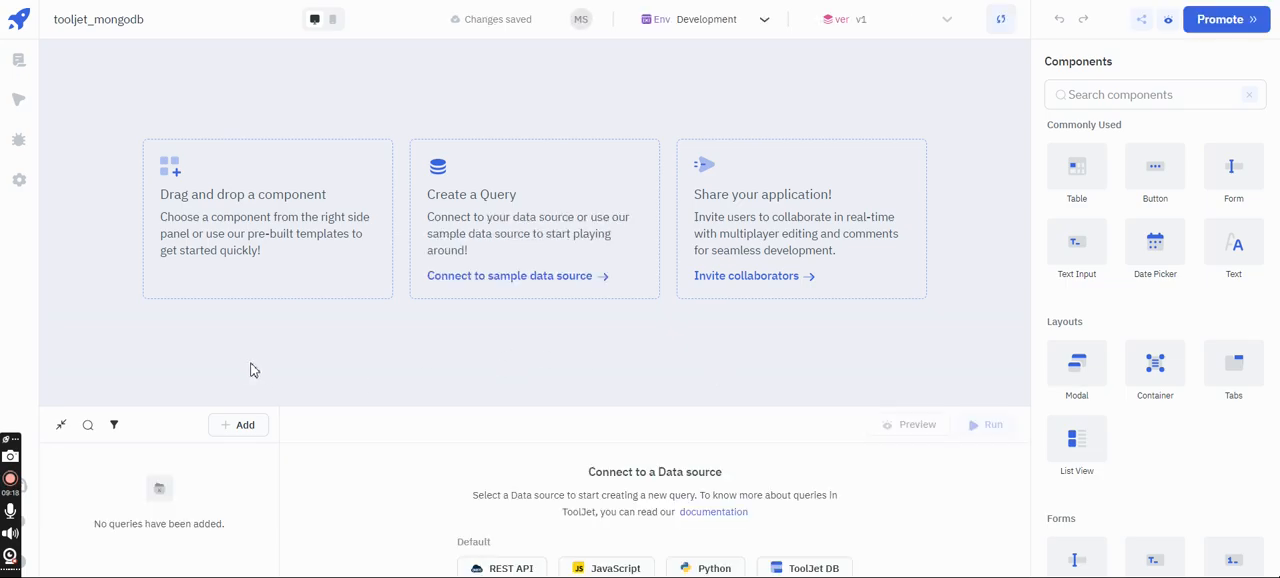
- Add a query based on the mongodb data source, keeping its default name
{"action": "left_click", "coordinate": [236, 428]}
{"action": "scroll", "coordinate": [300, 350], "scroll_direction": "down", "scroll_amount": 3}
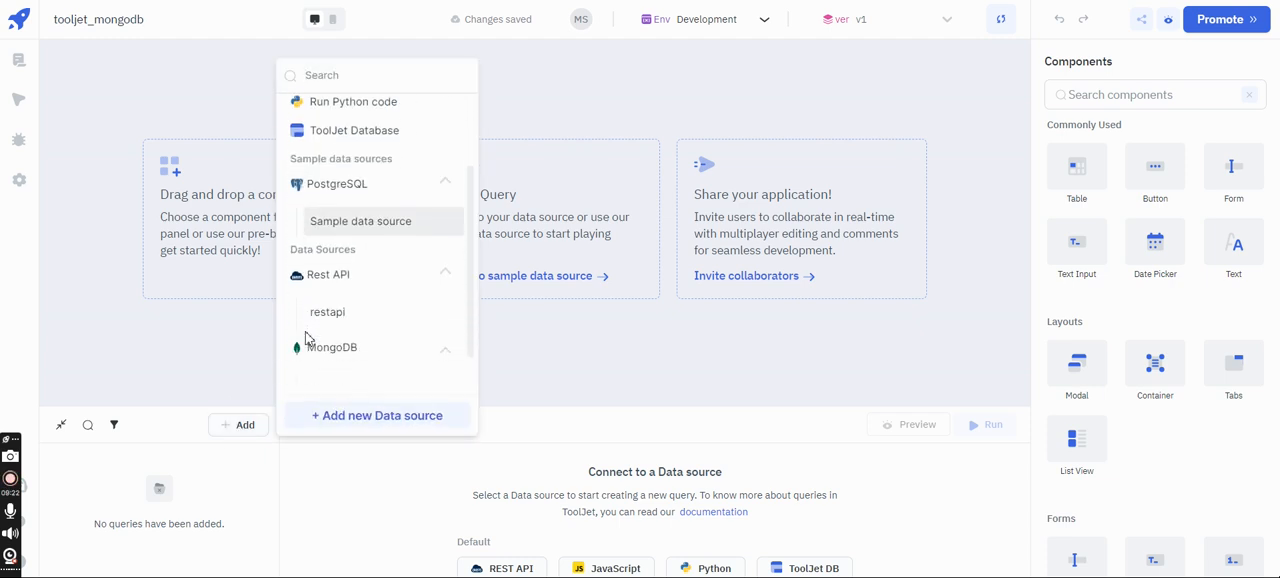
{"action": "left_click", "coordinate": [316, 358]}
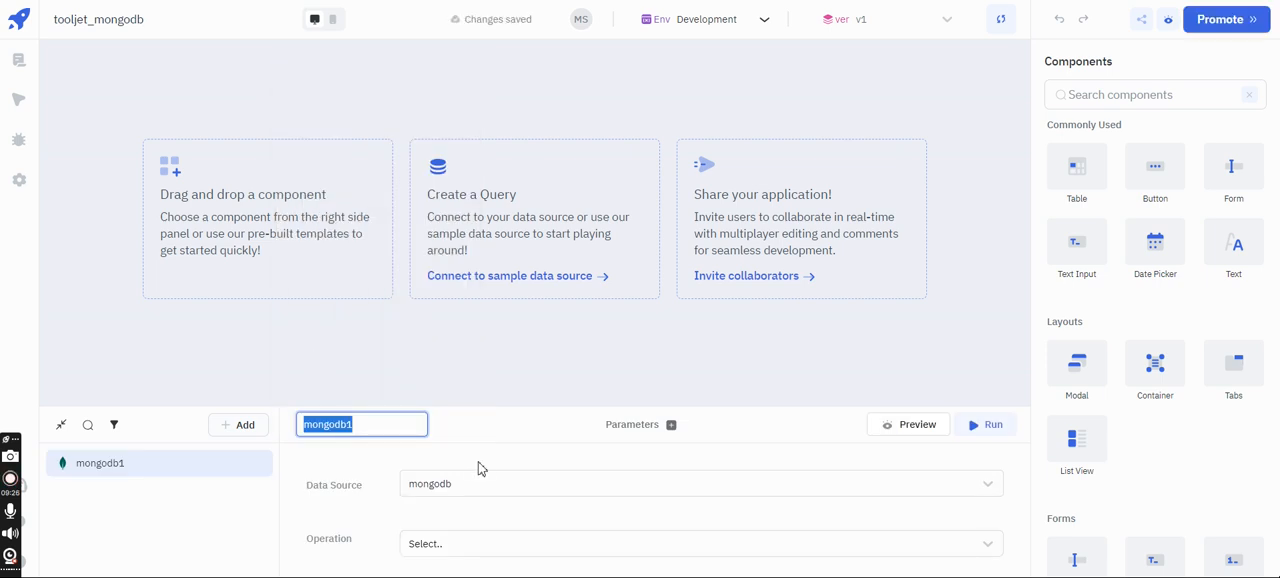
{"action": "left_click", "coordinate": [524, 437]}
- Enlarge the query editor and set the MongoDB query's operation to Find Many
{"action": "left_click_drag", "start_coordinate": [521, 408], "coordinate": [535, 193]}
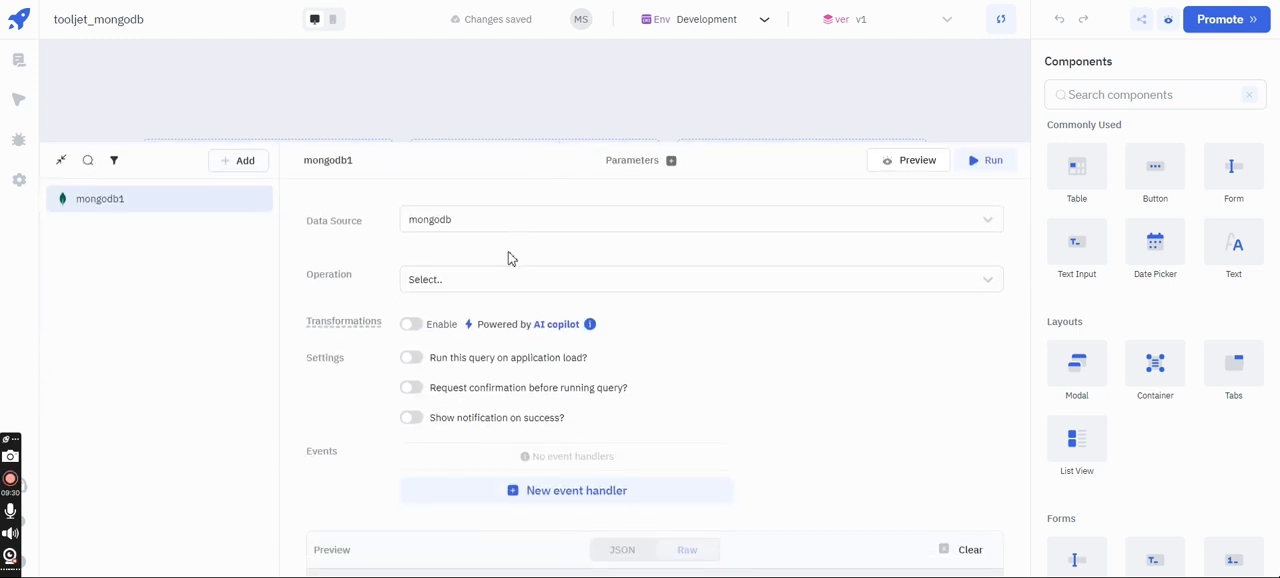
{"action": "left_click", "coordinate": [493, 286]}
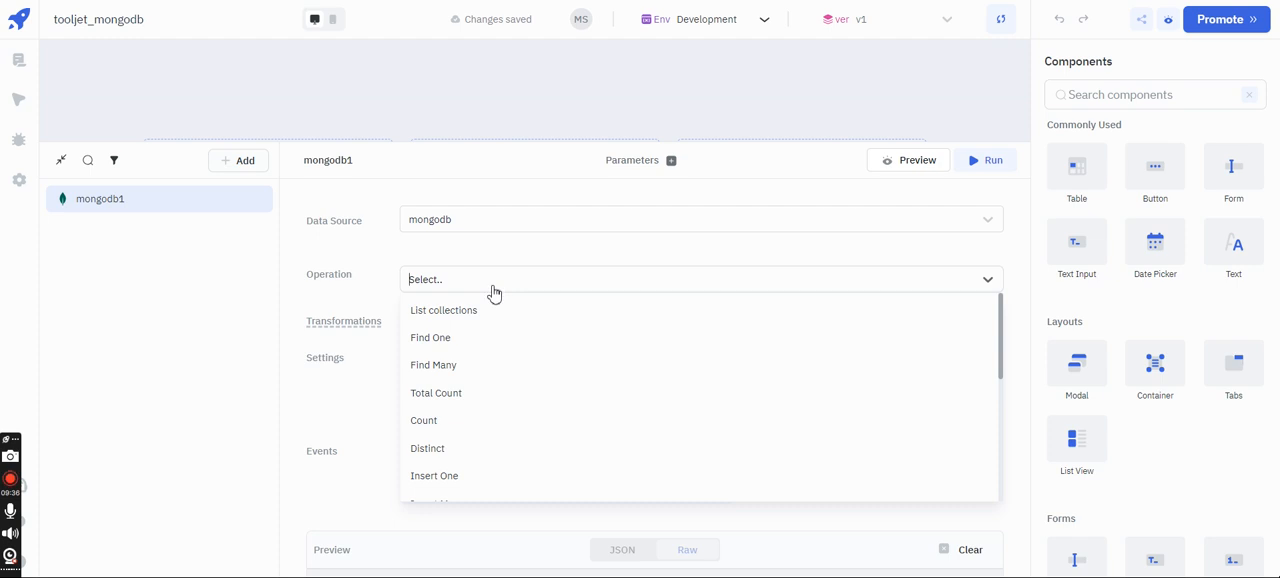
{"action": "left_click", "coordinate": [465, 368]}
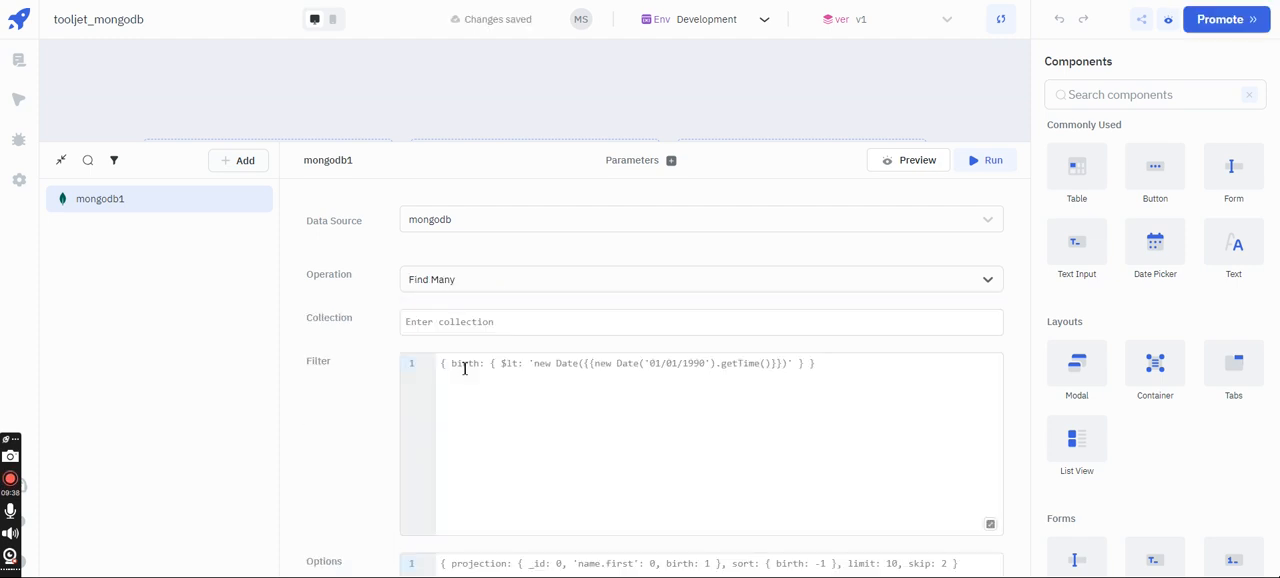
- Set the MongoDB query's collection to users and its filter to an empty object {}
{"action": "left_click", "coordinate": [474, 326]}
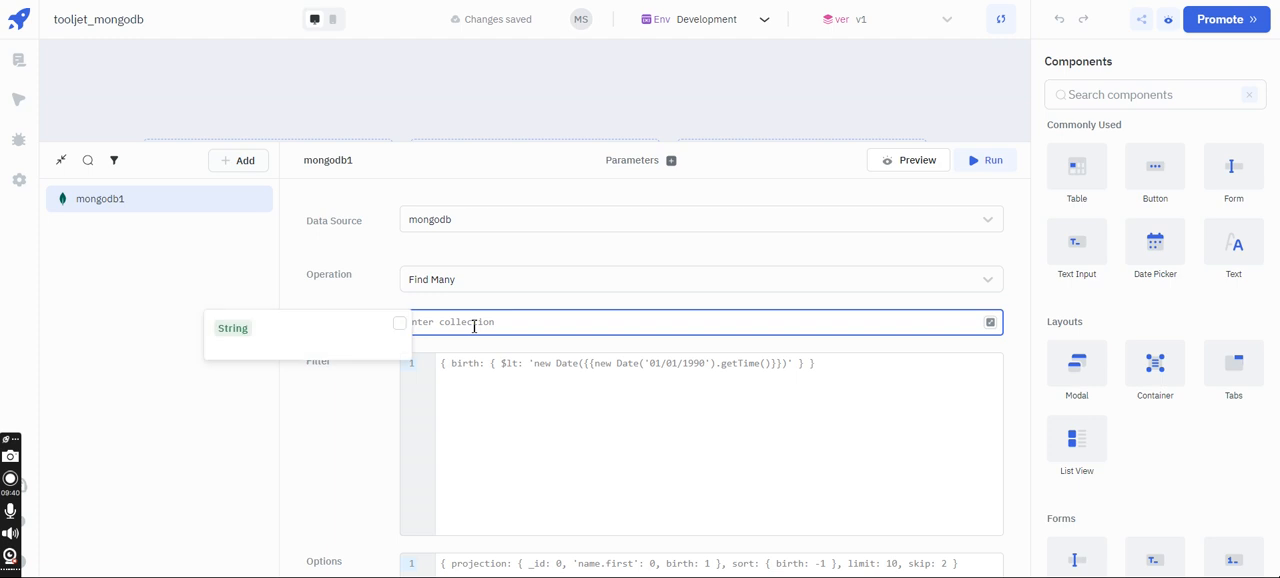
{"action": "type", "text": "us"}
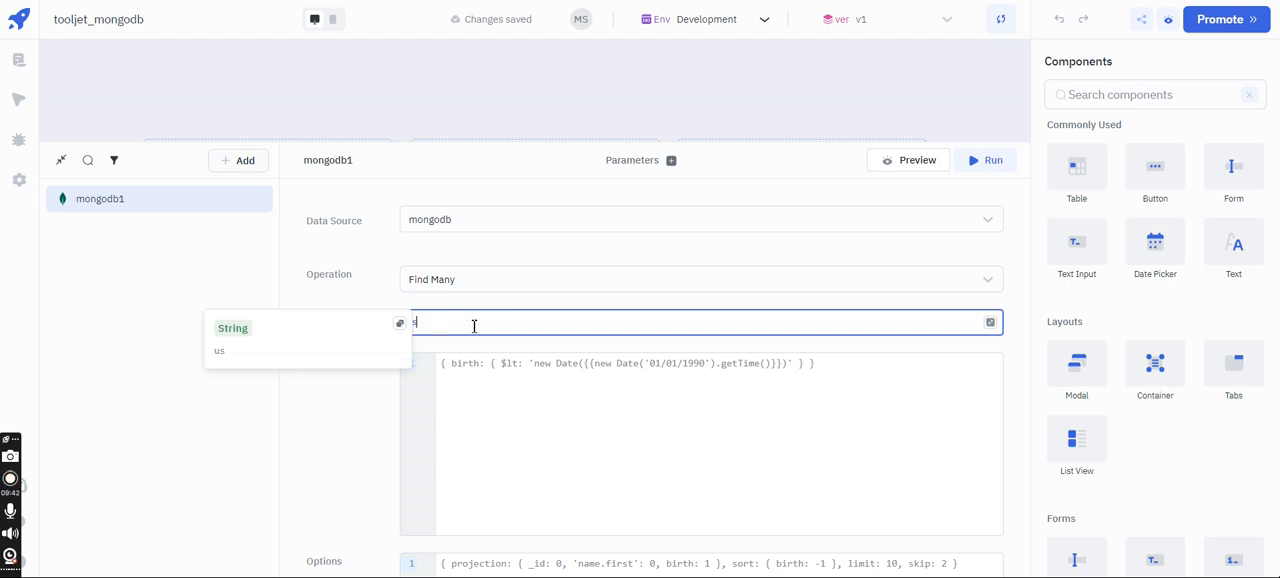
{"action": "type", "text": "ers"}
{"action": "left_click", "coordinate": [480, 303]}
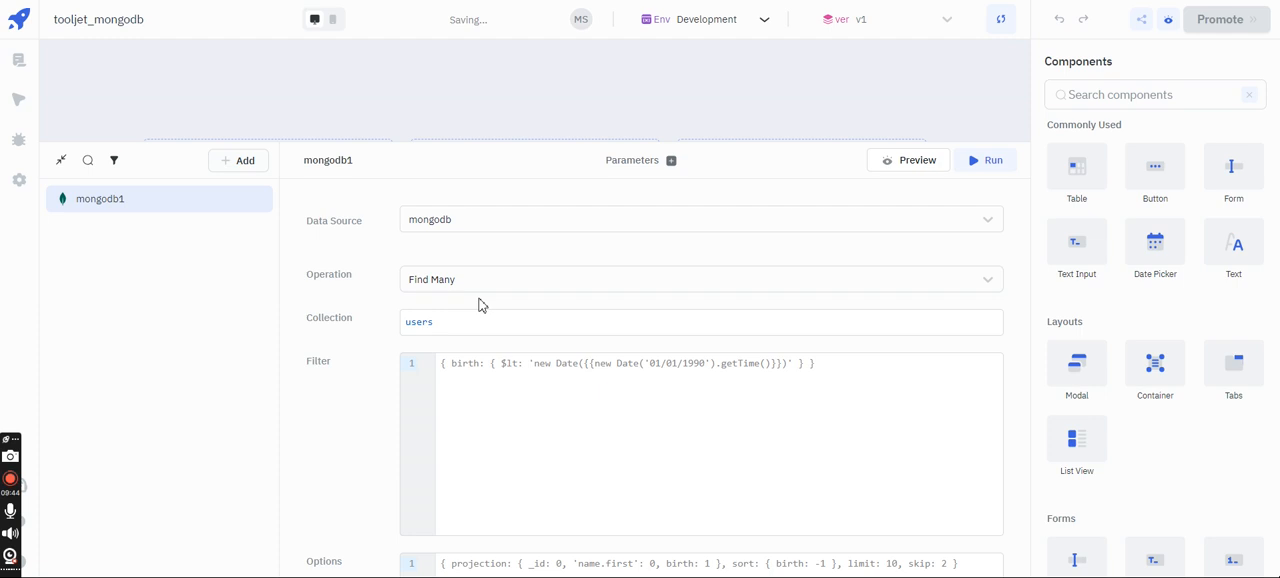
{"action": "scroll", "coordinate": [480, 303], "scroll_direction": "down", "scroll_amount": 1}
{"action": "left_click", "coordinate": [480, 303]}
{"action": "type", "text": "{}"}
{"action": "scroll", "coordinate": [480, 303], "scroll_direction": "down", "scroll_amount": 2}
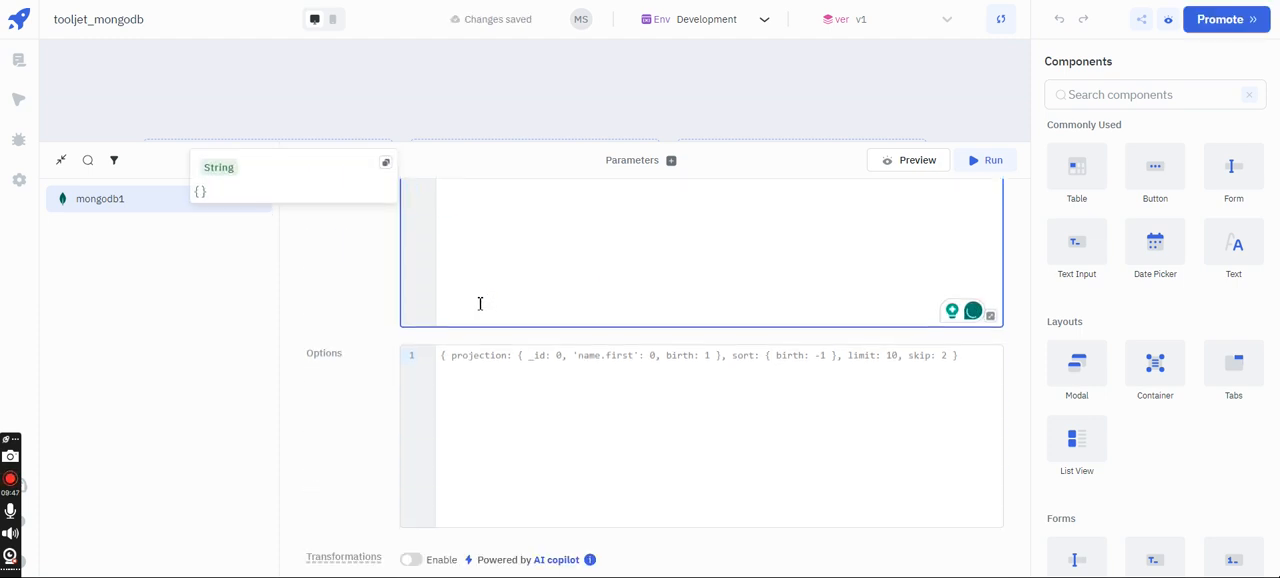
{"action": "left_click", "coordinate": [374, 323]}
- Enable running the MongoDB query on application load
{"action": "scroll", "coordinate": [376, 325], "scroll_direction": "down", "scroll_amount": 2}
{"action": "scroll", "coordinate": [374, 323], "scroll_direction": "down", "scroll_amount": 1}
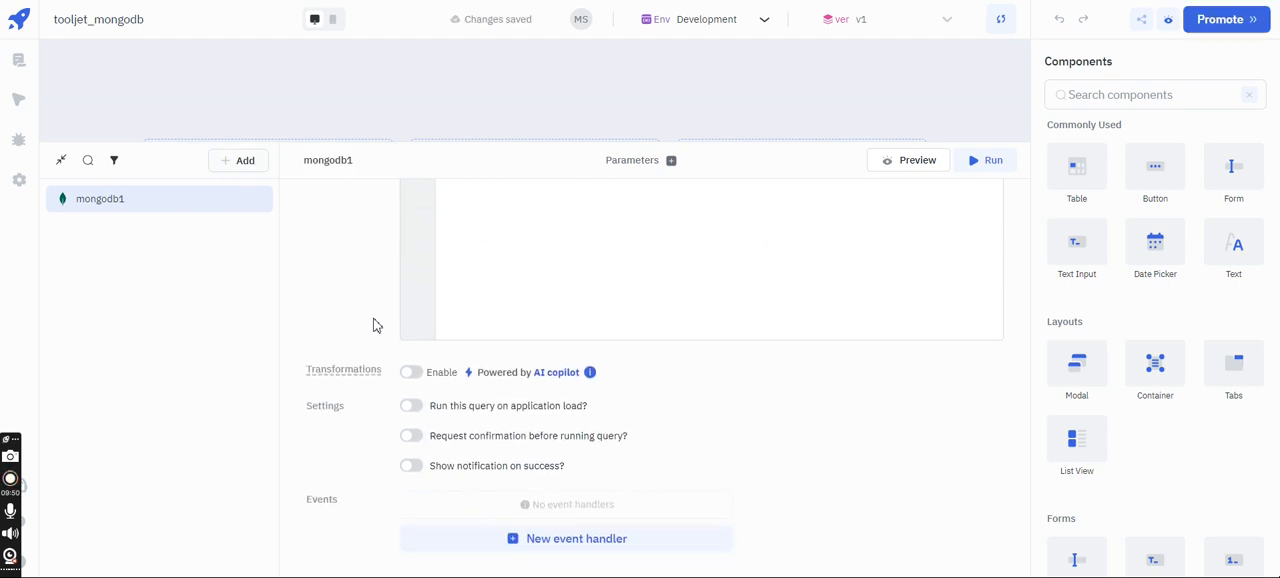
{"action": "left_click", "coordinate": [419, 410]}
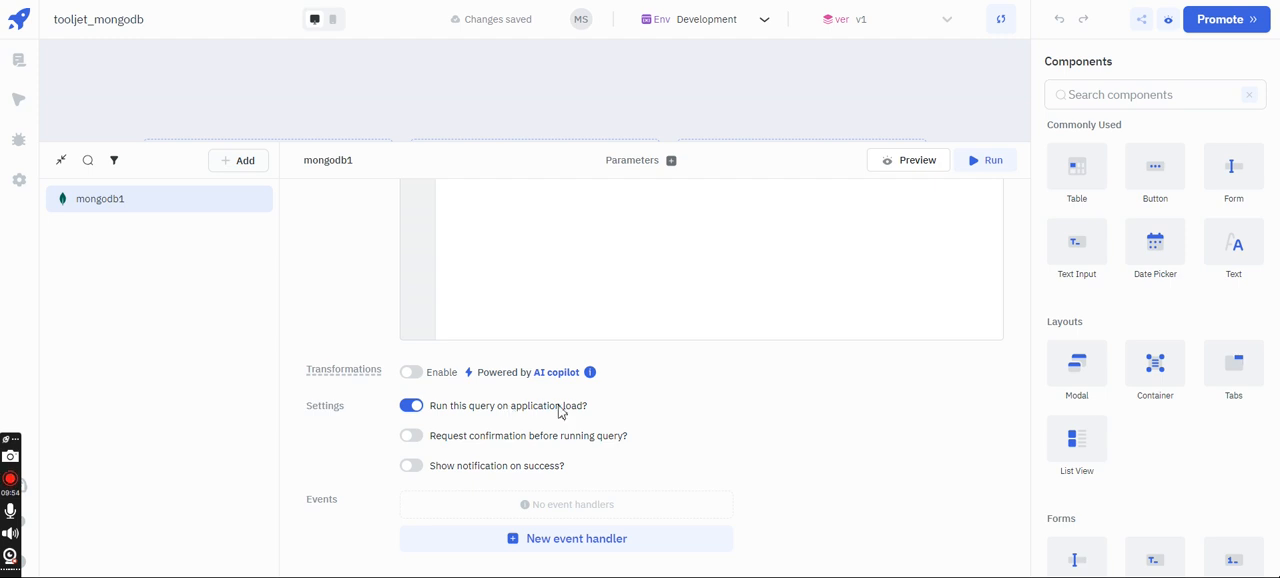
{"action": "scroll", "coordinate": [561, 411], "scroll_direction": "down", "scroll_amount": 2}
{"action": "scroll", "coordinate": [561, 407], "scroll_direction": "up", "scroll_amount": 6}
- Run the MongoDB query and inspect the fields of the first returned document
{"action": "left_click", "coordinate": [986, 168]}
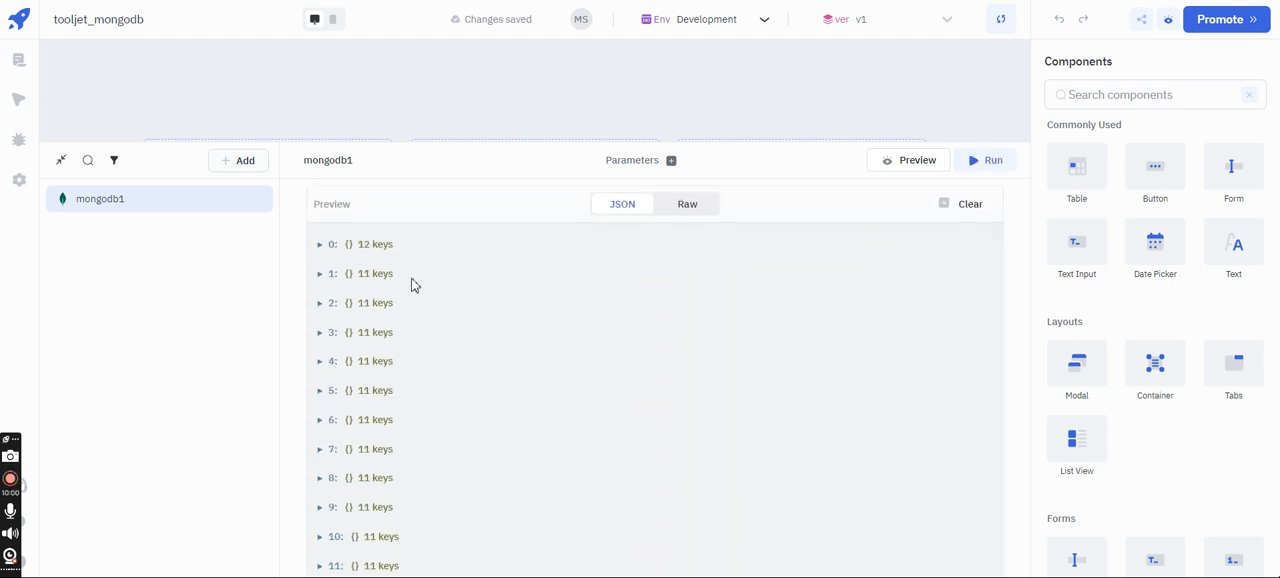
{"action": "left_click", "coordinate": [324, 246]}
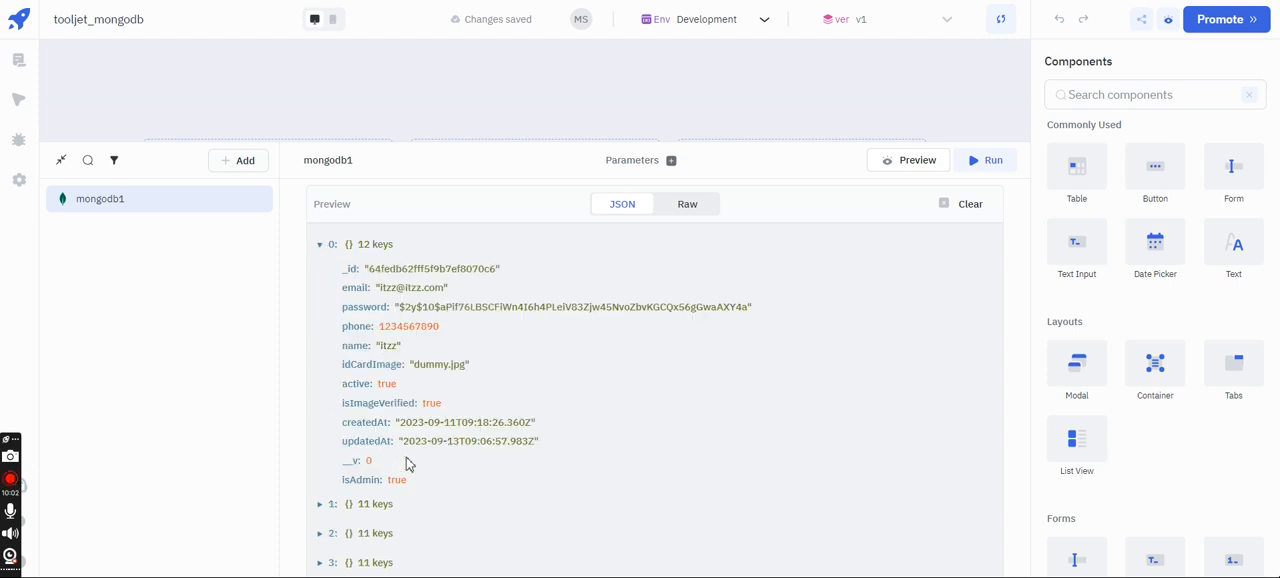
{"action": "left_click", "coordinate": [320, 248]}
{"action": "scroll", "coordinate": [600, 300], "scroll_direction": "up", "scroll_amount": 10}
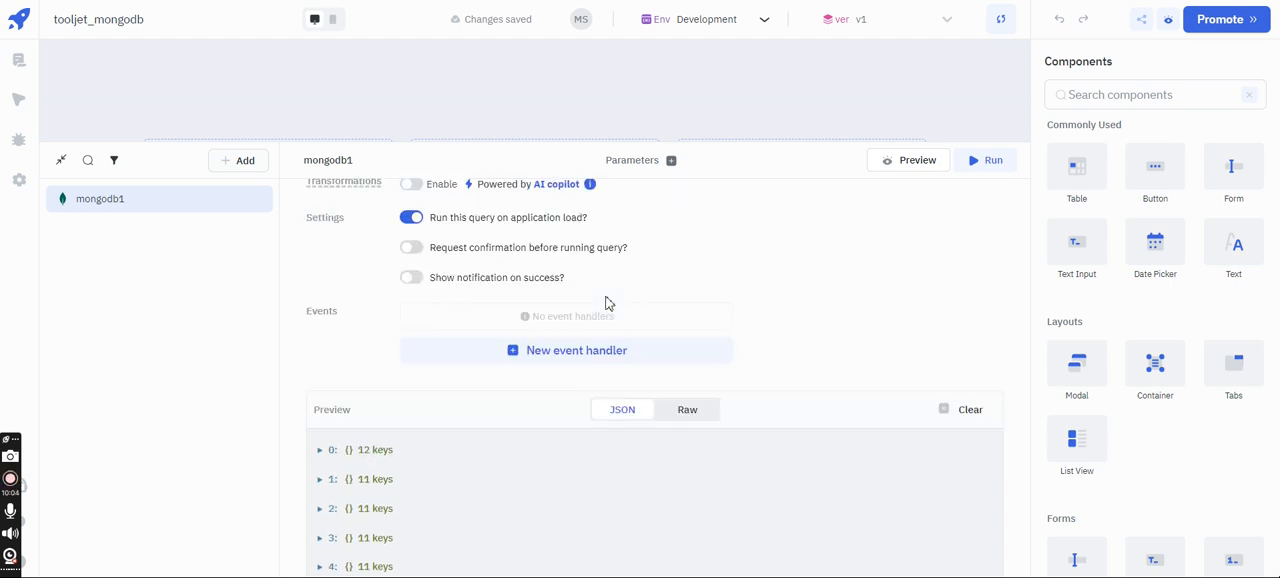
- Shrink the query editor and place a Table component on the app canvas
{"action": "left_click_drag", "start_coordinate": [623, 143], "coordinate": [646, 436]}
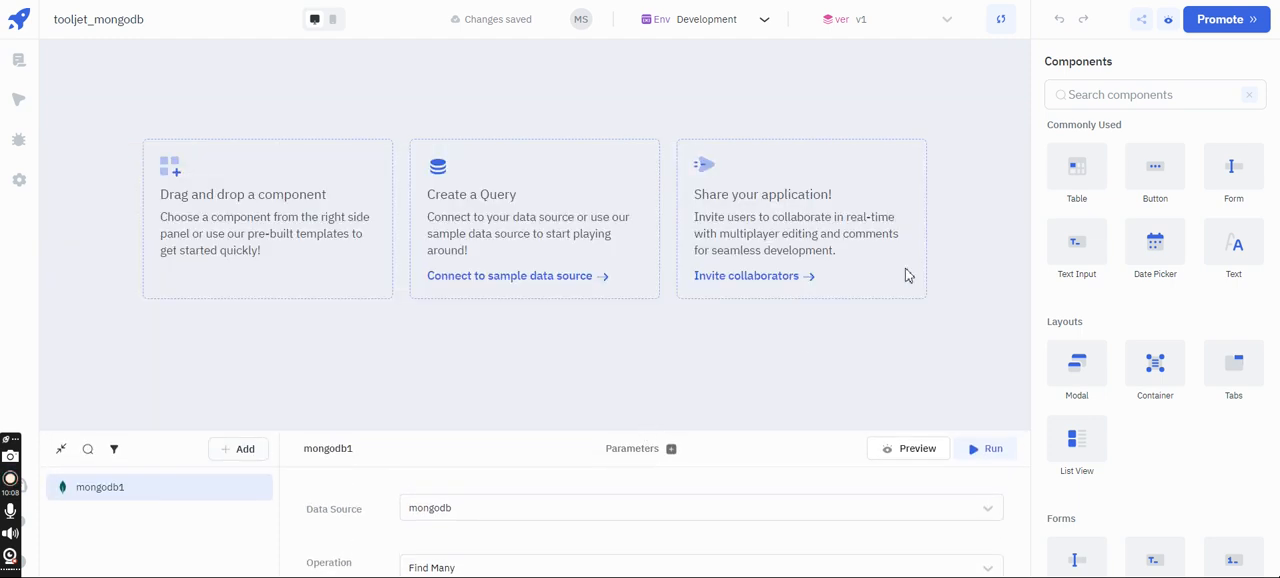
{"action": "left_click_drag", "start_coordinate": [1095, 176], "coordinate": [226, 80]}
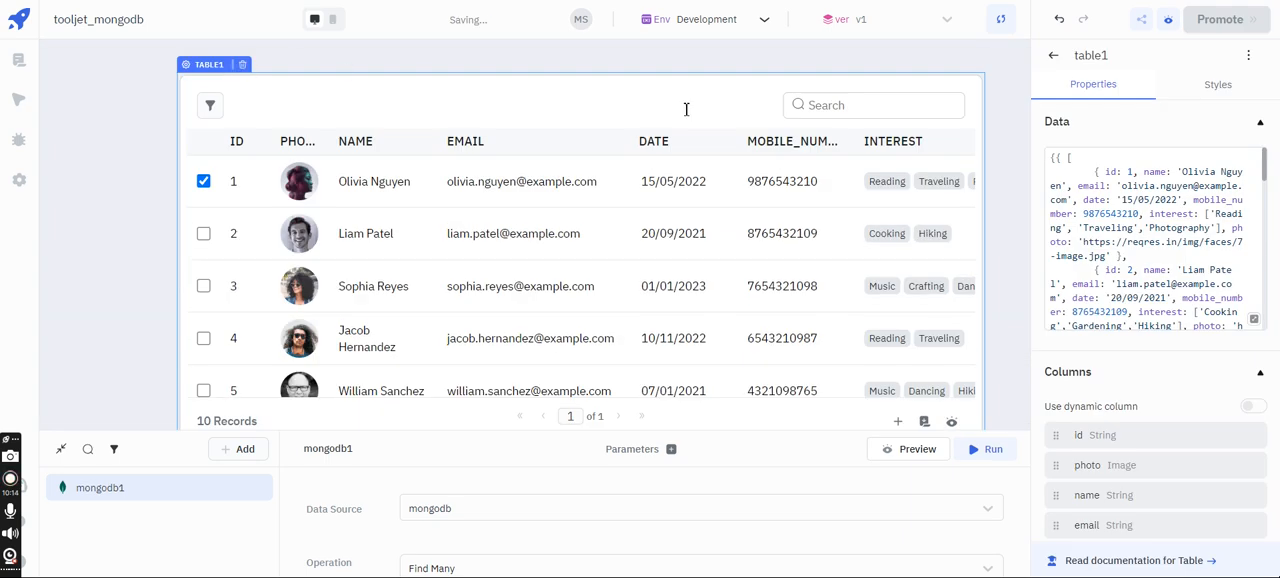
{"action": "scroll", "coordinate": [982, 96], "scroll_direction": "down", "scroll_amount": 1}
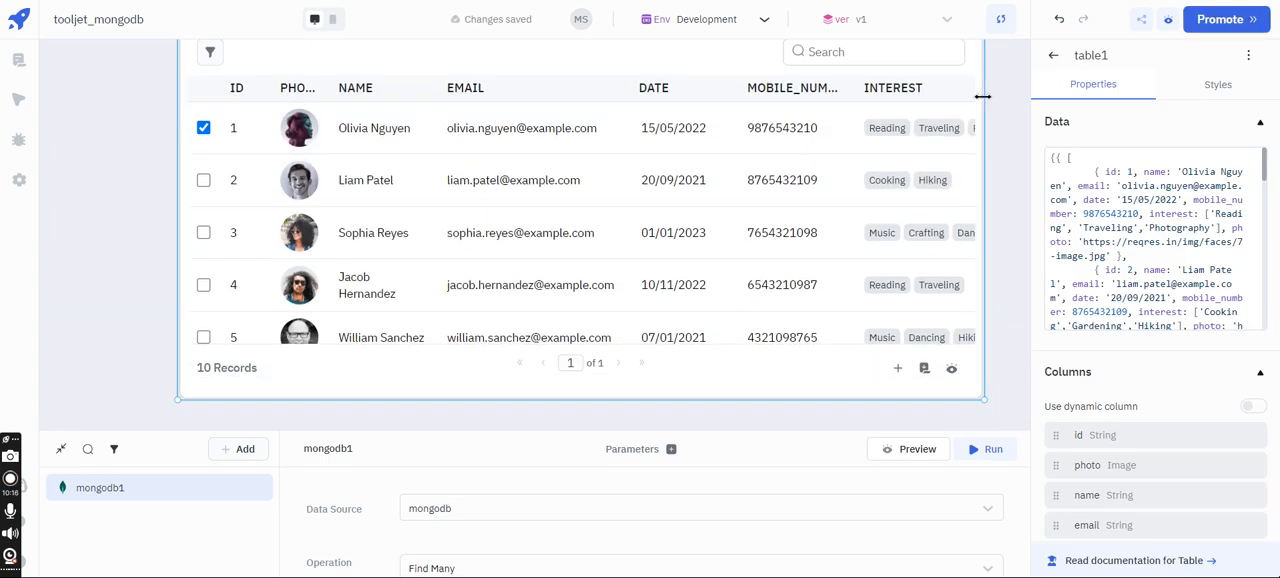
- Replace the table's sample data with {{queries.mongodb1.data}}
{"action": "left_click", "coordinate": [1164, 186]}
{"action": "key", "text": "ctrl+a"}
{"action": "key", "text": "BackSpace"}
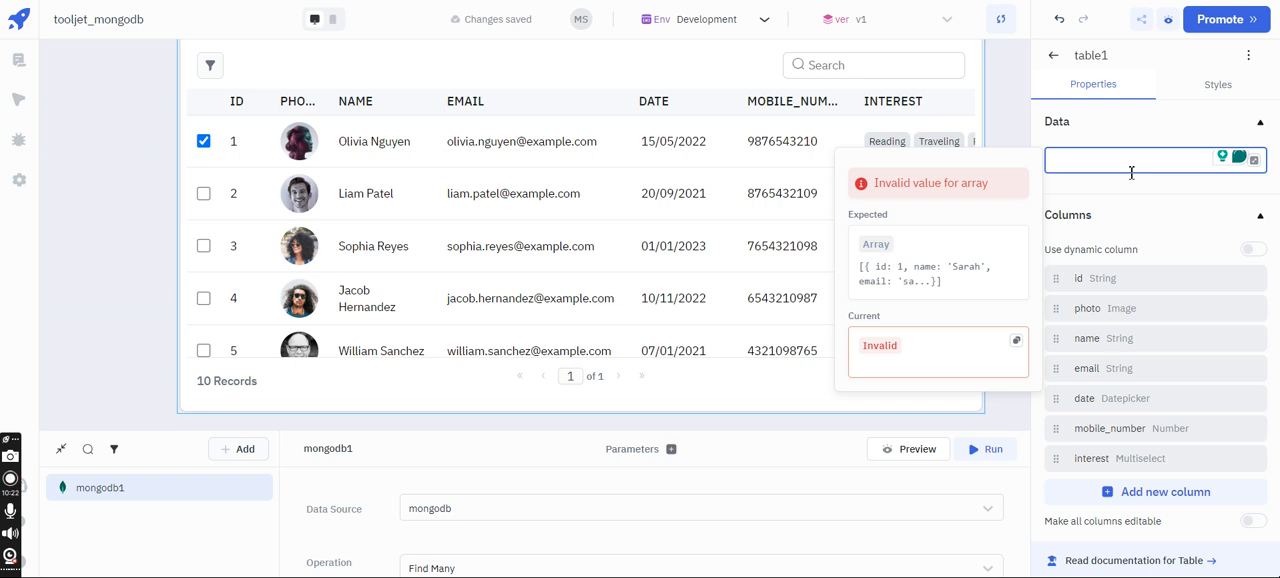
{"action": "type", "text": "{{"}
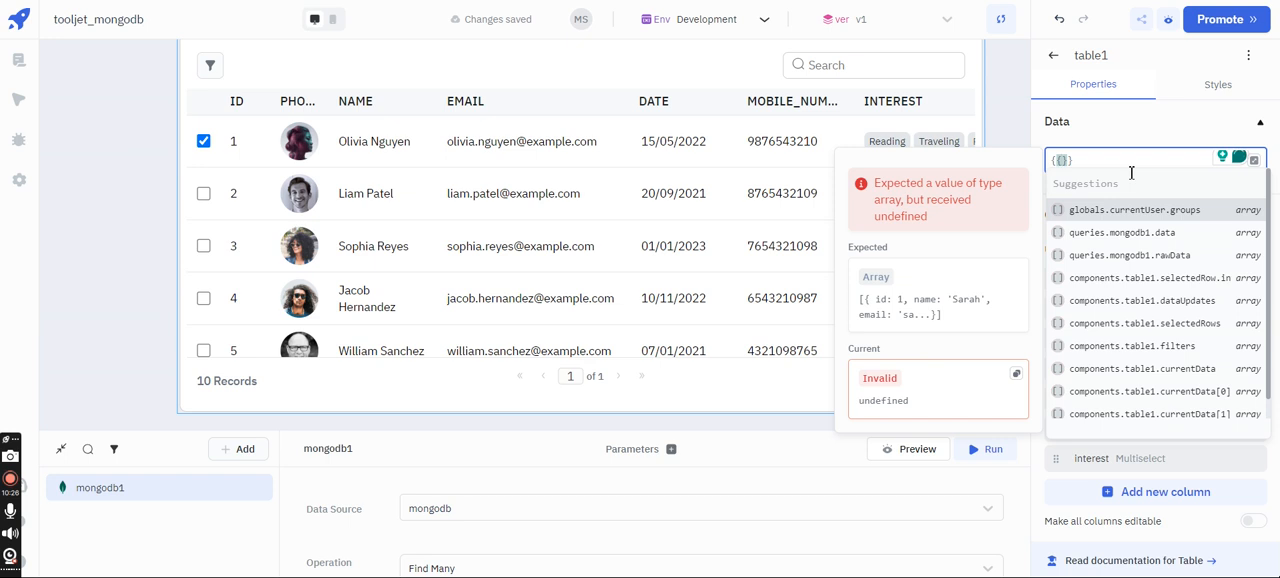
{"action": "type", "text": "qu"}
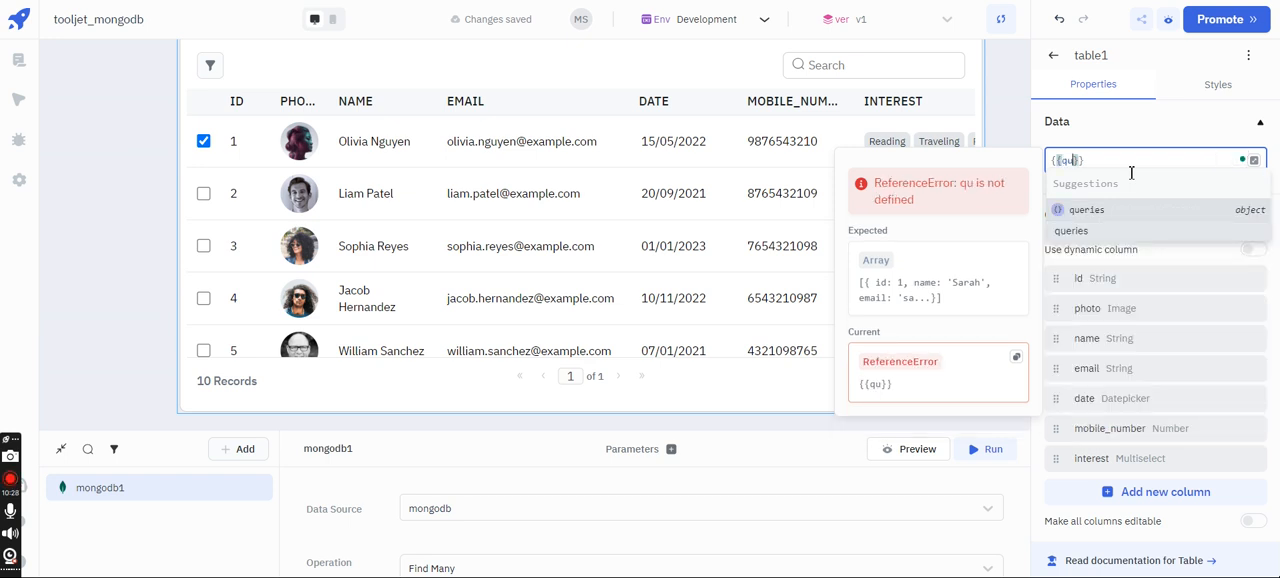
{"action": "type", "text": "eries."}
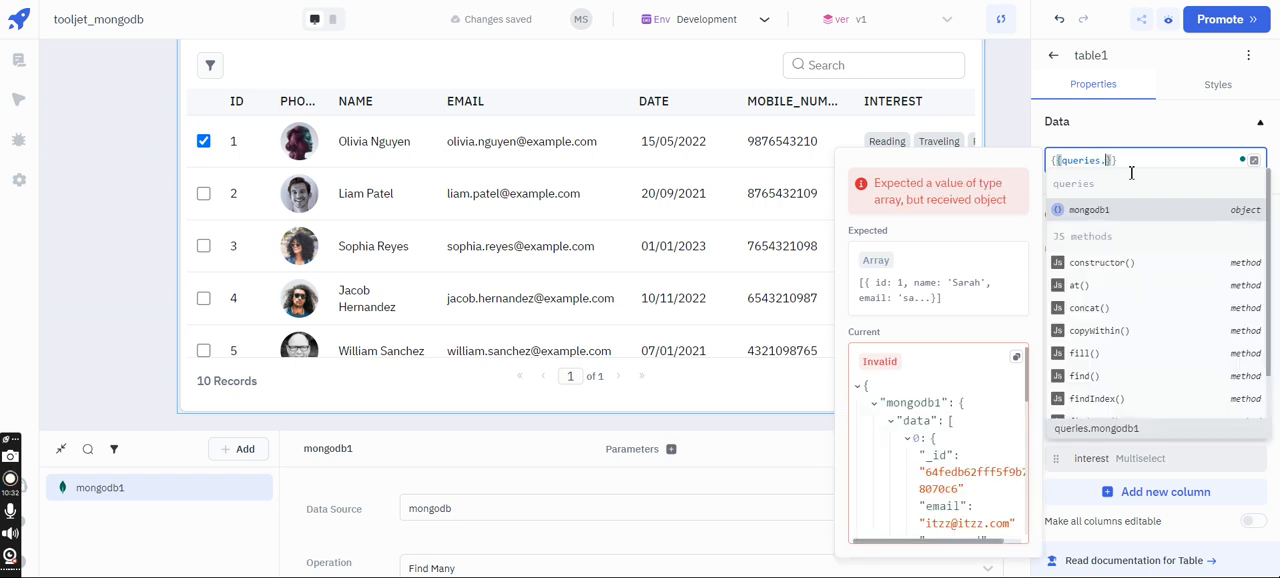
{"action": "type", "text": "m"}
{"action": "key", "text": "BackSpace"}
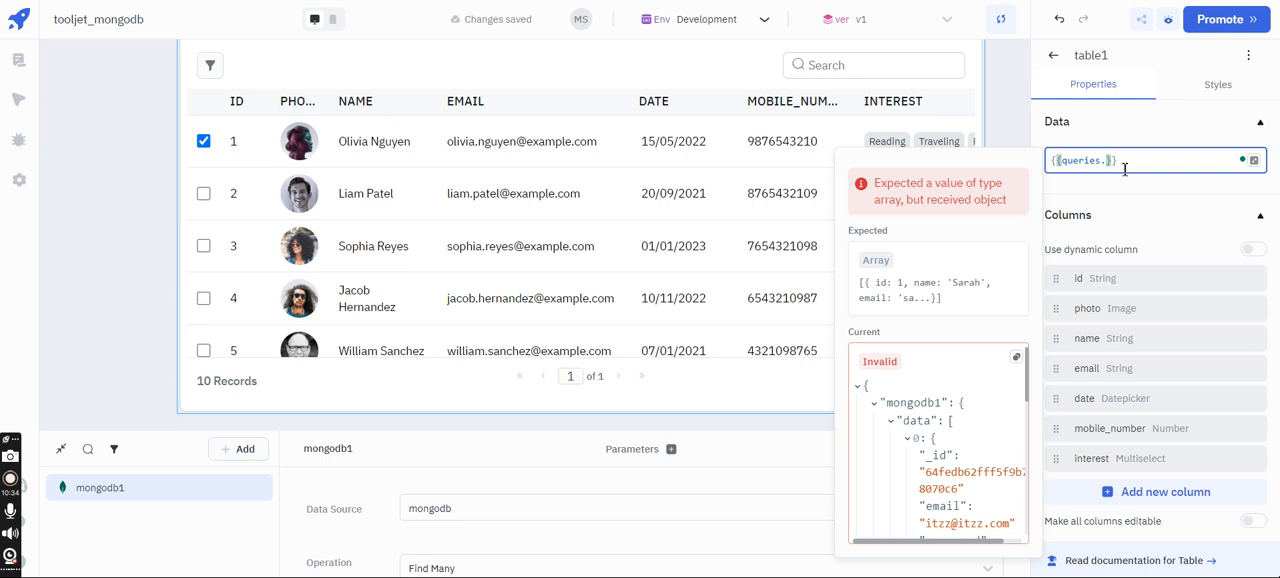
{"action": "left_click", "coordinate": [1090, 210]}
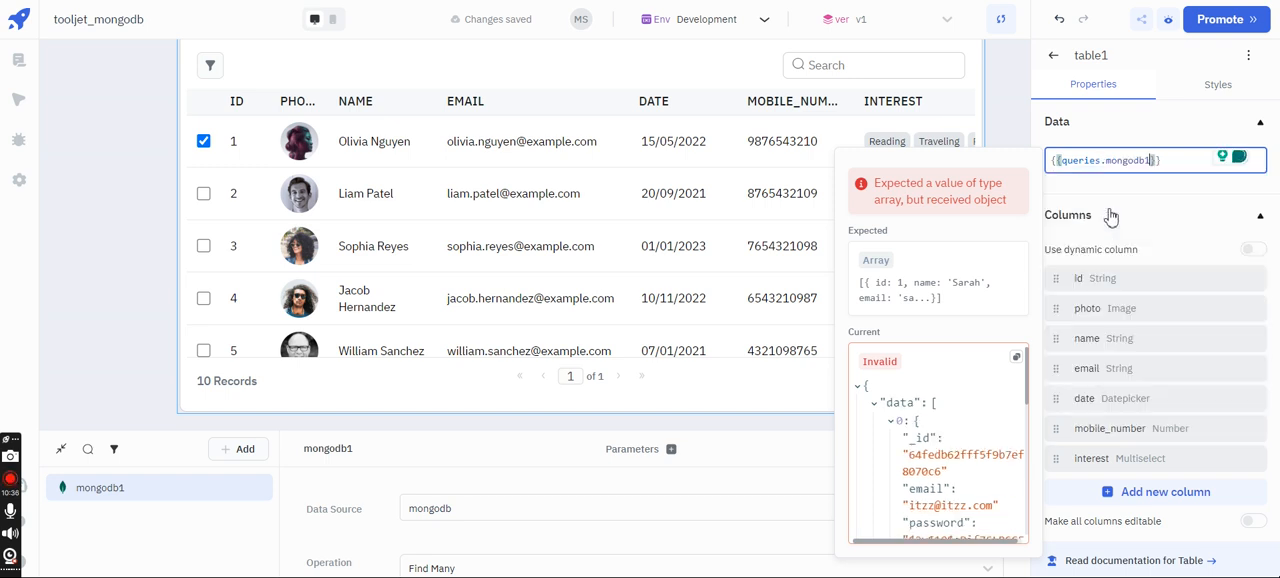
{"action": "type", "text": ".data"}
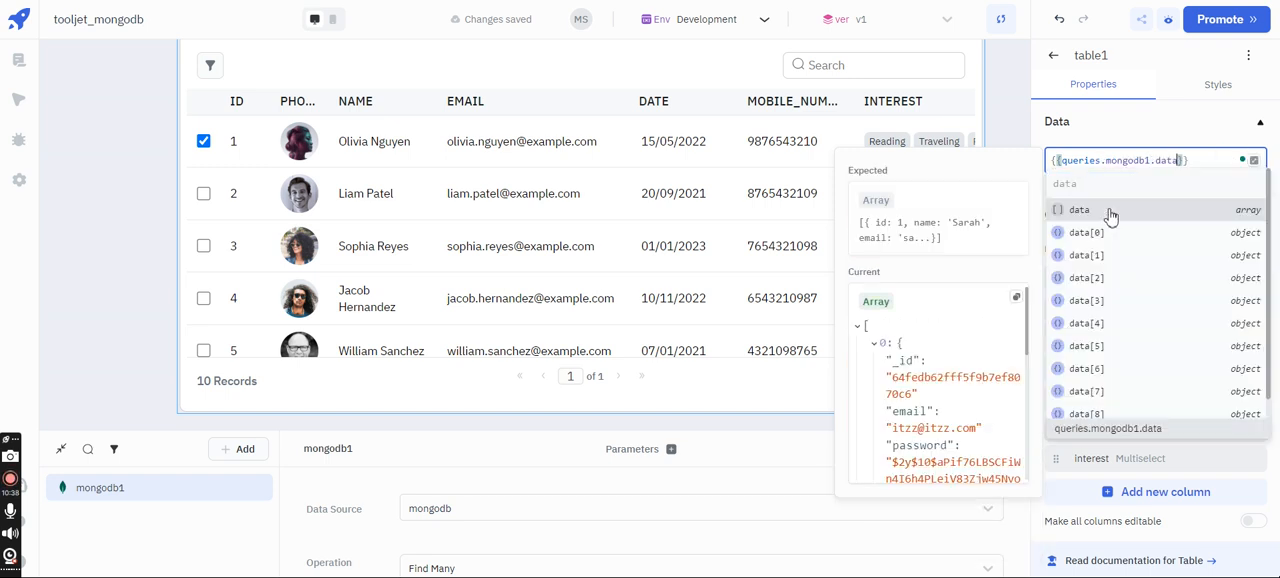
{"action": "left_click", "coordinate": [1124, 130]}
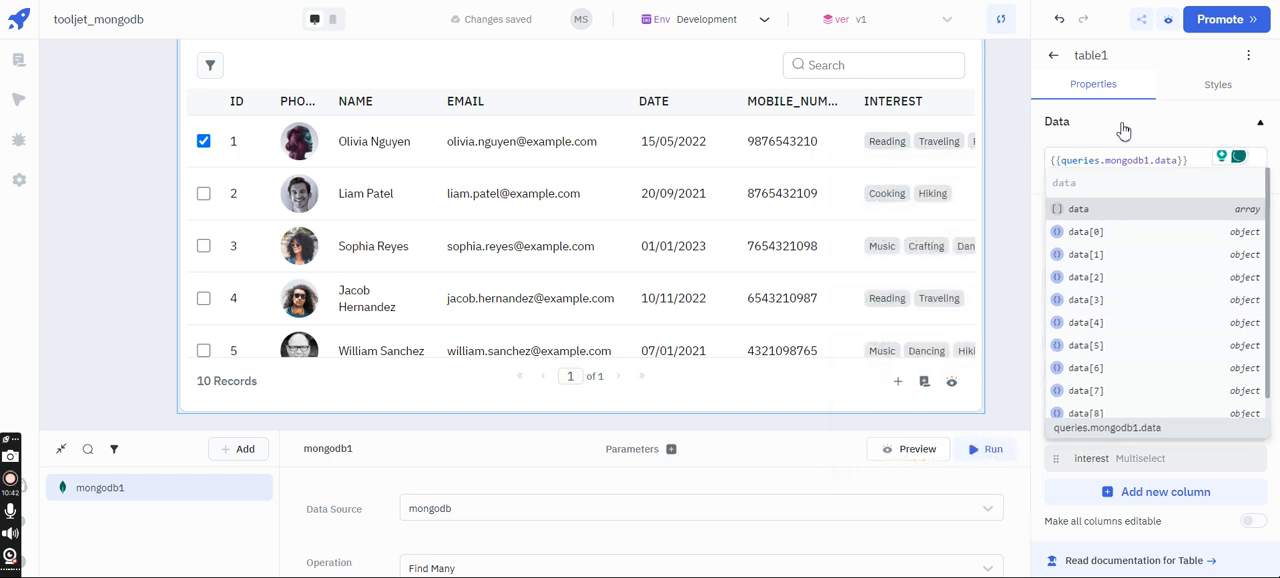
{"action": "left_click", "coordinate": [1124, 130]}
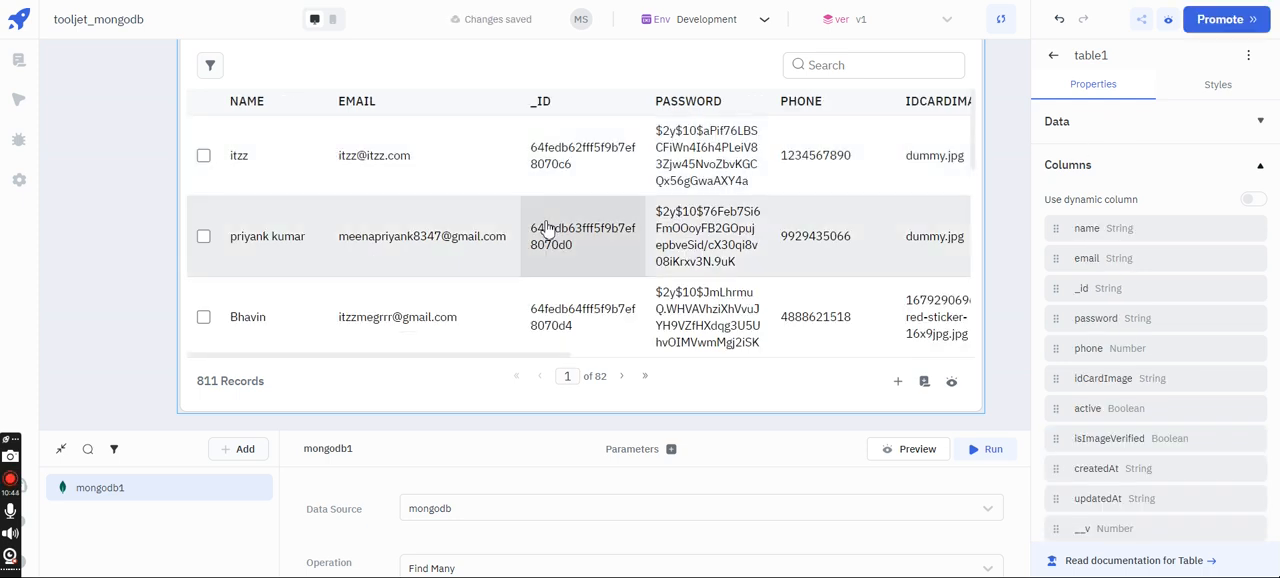
- Delete the password column from the table and look across the remaining columns
{"action": "scroll", "coordinate": [545, 228], "scroll_direction": "down", "scroll_amount": 3}
{"action": "scroll", "coordinate": [540, 230], "scroll_direction": "up", "scroll_amount": 3}
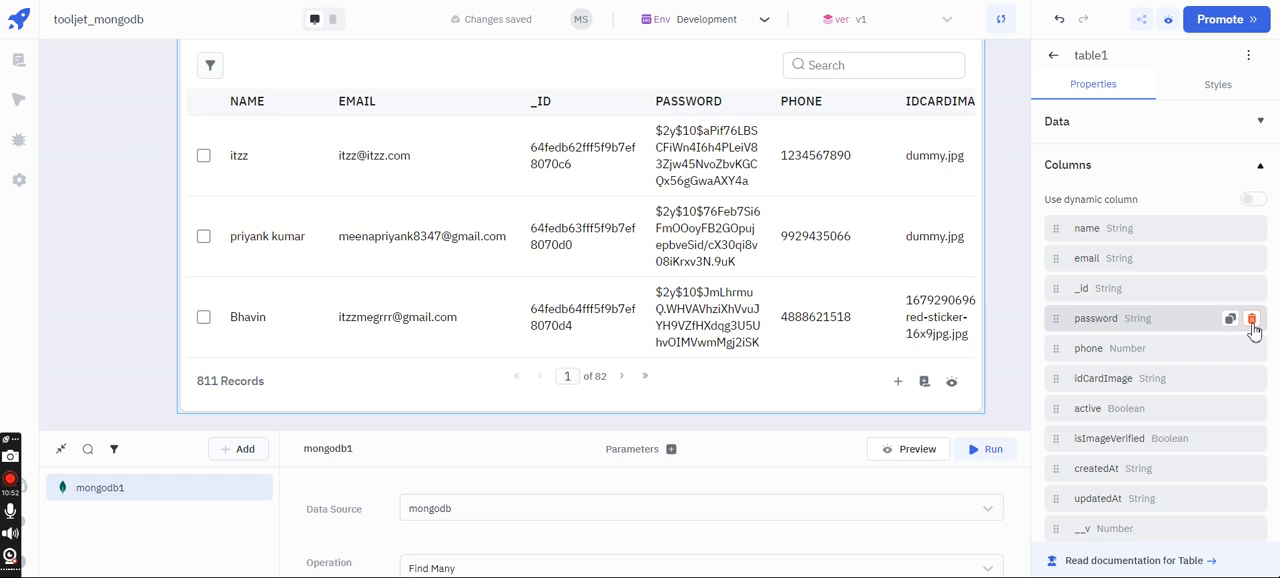
{"action": "left_click", "coordinate": [1251, 319]}
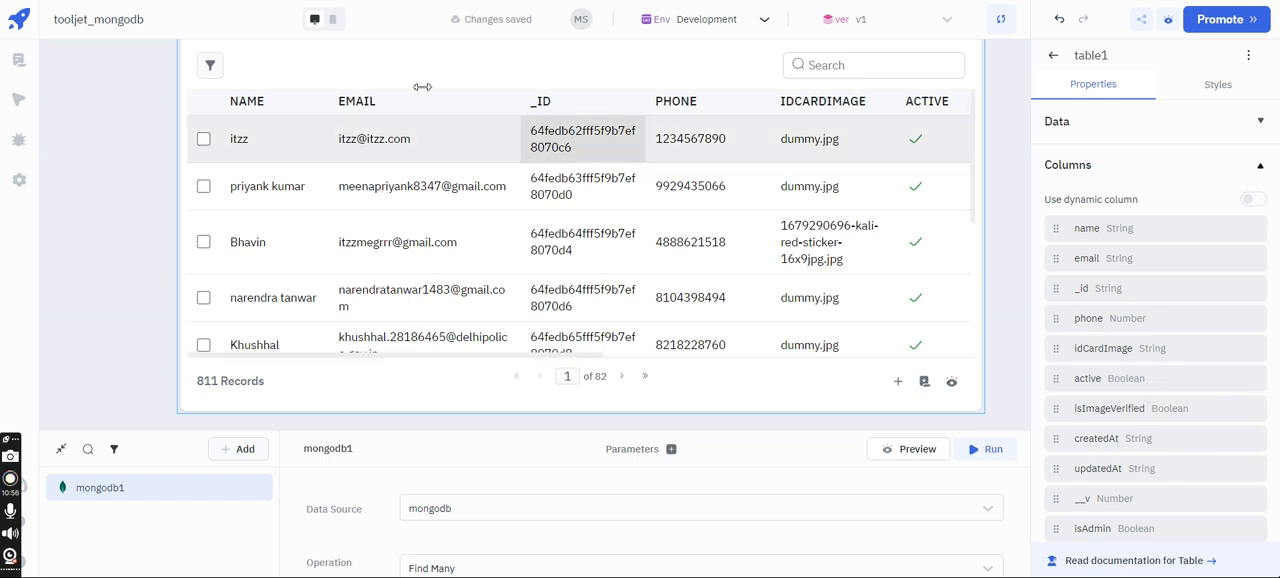
{"action": "scroll", "coordinate": [412, 253], "scroll_direction": "right", "scroll_amount": 5}
{"action": "scroll", "coordinate": [409, 253], "scroll_direction": "left", "scroll_amount": 5}
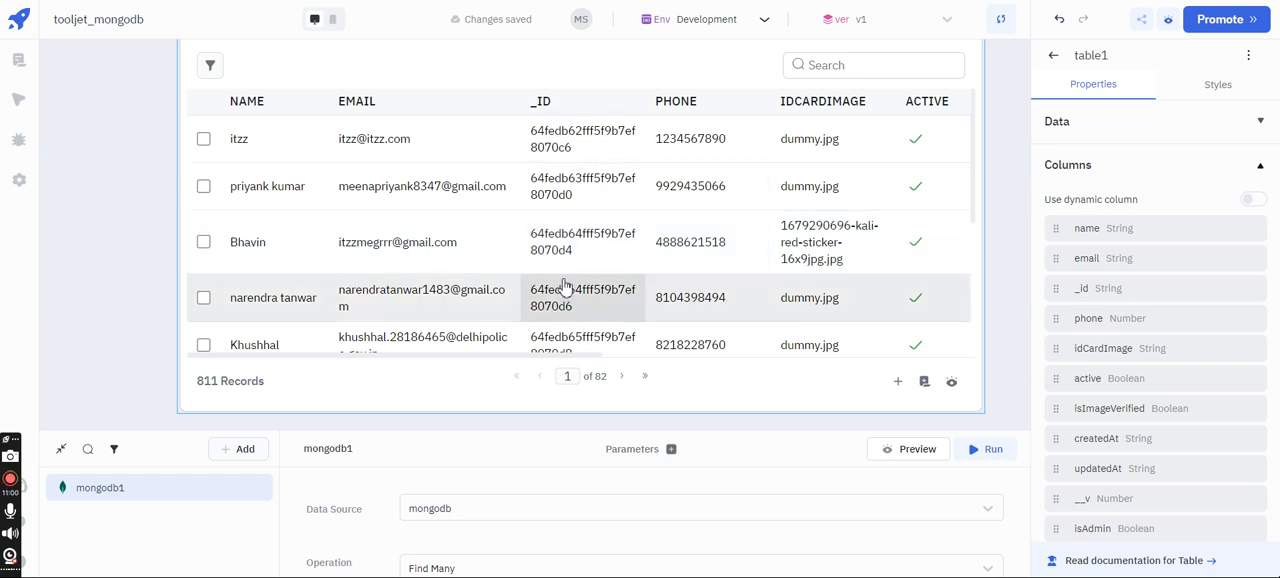
- Set the table's row style to Bordered
{"action": "scroll", "coordinate": [1223, 286], "scroll_direction": "down", "scroll_amount": 3}
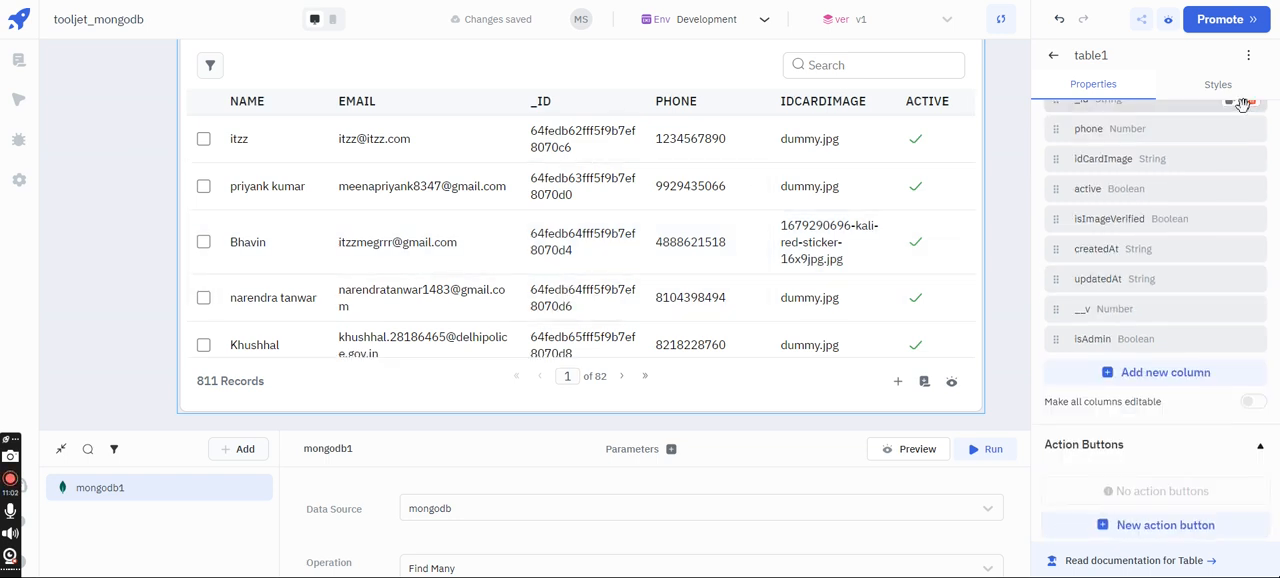
{"action": "left_click", "coordinate": [1243, 100]}
{"action": "scroll", "coordinate": [1175, 170], "scroll_direction": "up", "scroll_amount": 2}
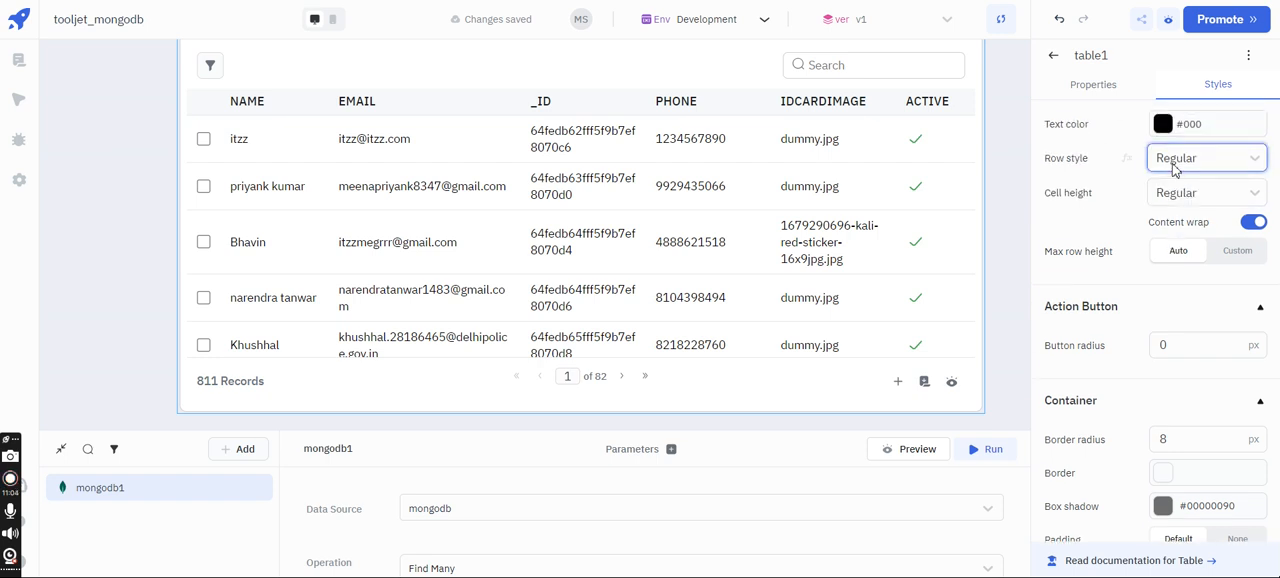
{"action": "left_click", "coordinate": [1171, 194]}
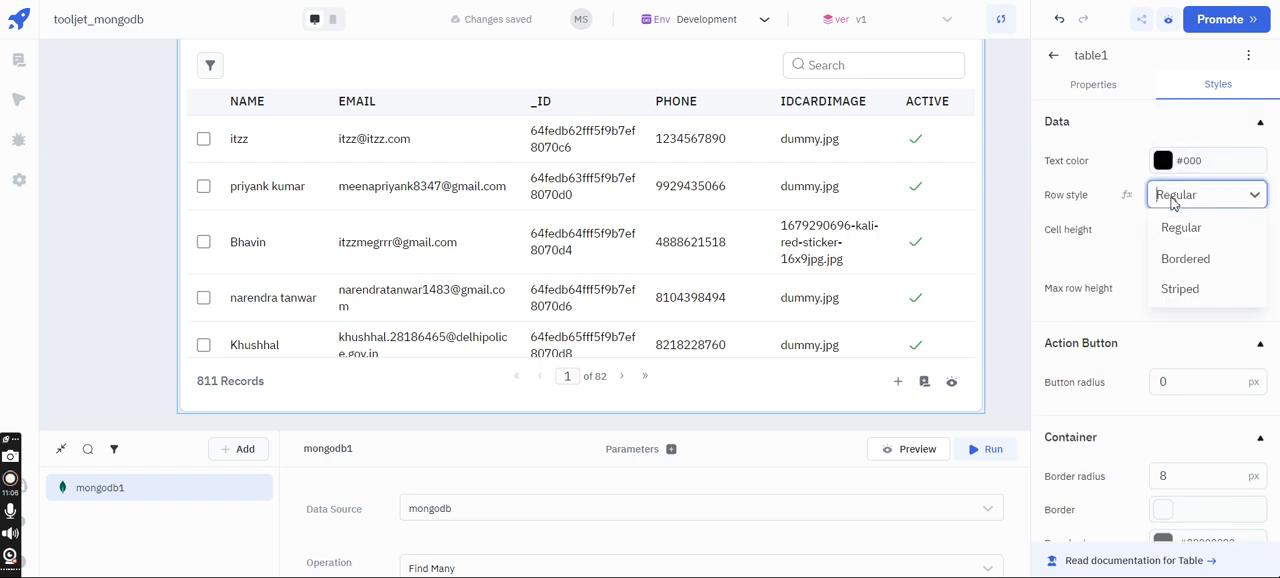
{"action": "left_click", "coordinate": [1185, 259]}
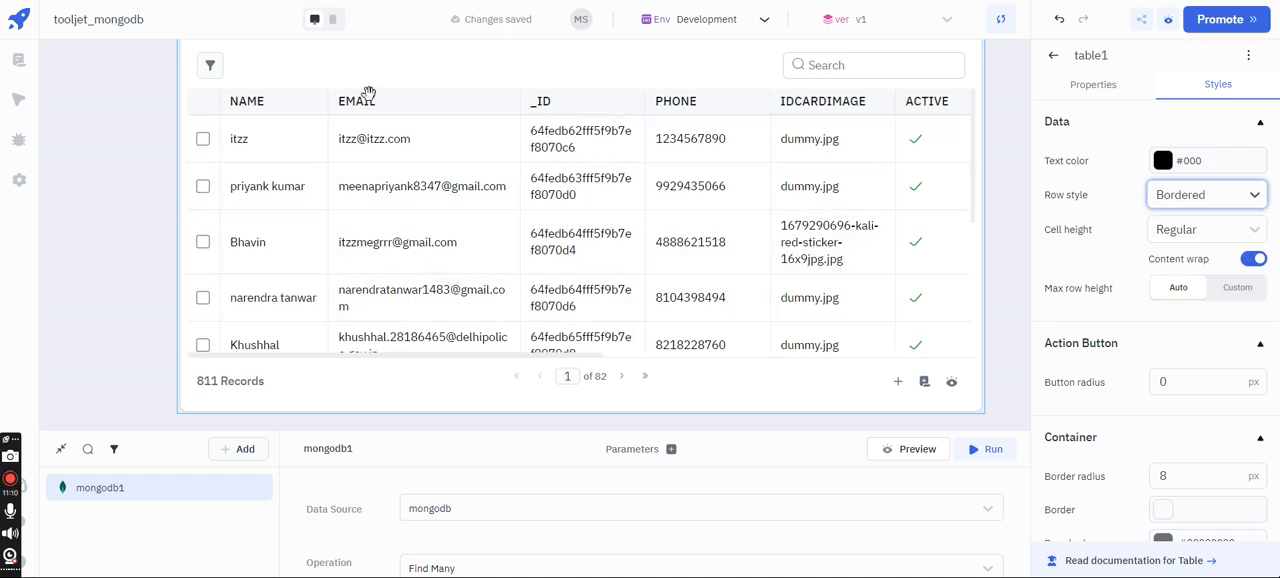
{"action": "scroll", "coordinate": [1175, 349], "scroll_direction": "down", "scroll_amount": 2}
{"action": "scroll", "coordinate": [1177, 346], "scroll_direction": "up", "scroll_amount": 2}
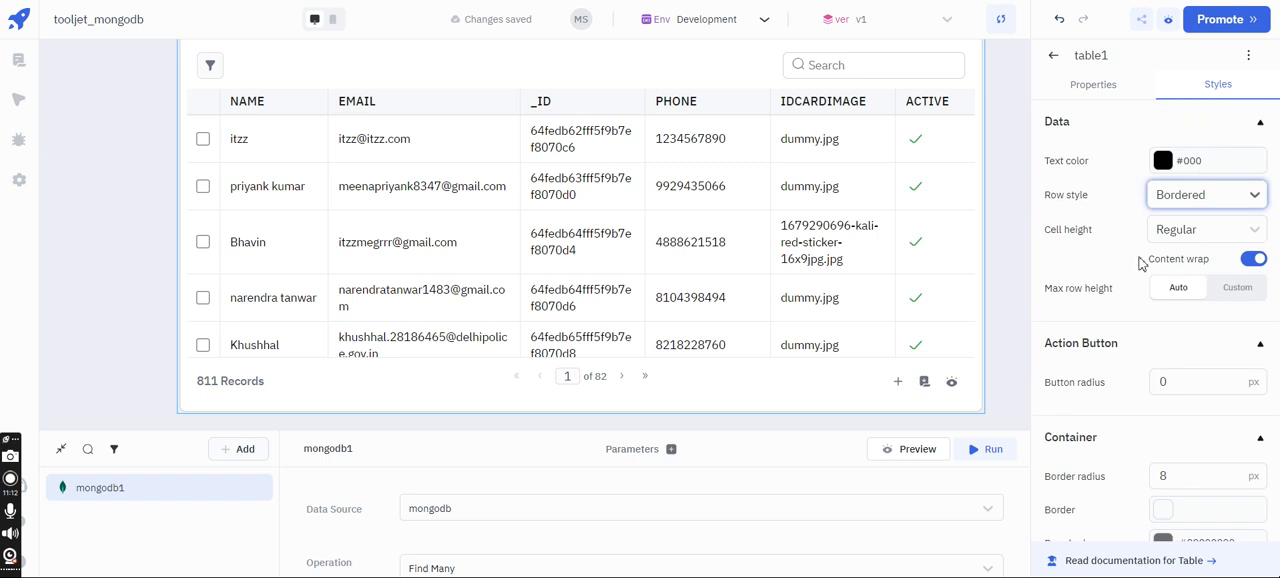
- Preview the app, look through the table's rows and columns, and check its filter dialog without adding a filter
{"action": "left_click", "coordinate": [1090, 85]}
{"action": "scroll", "coordinate": [1175, 348], "scroll_direction": "down", "scroll_amount": 5}
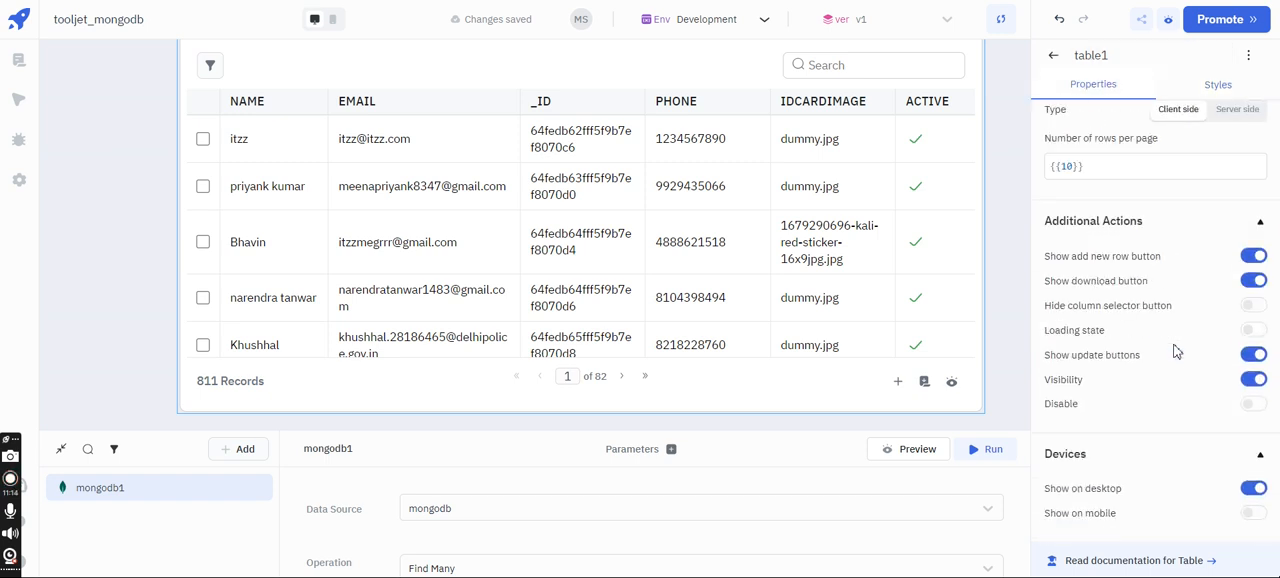
{"action": "scroll", "coordinate": [1175, 349], "scroll_direction": "up", "scroll_amount": 5}
{"action": "scroll", "coordinate": [857, 306], "scroll_direction": "up", "scroll_amount": 1}
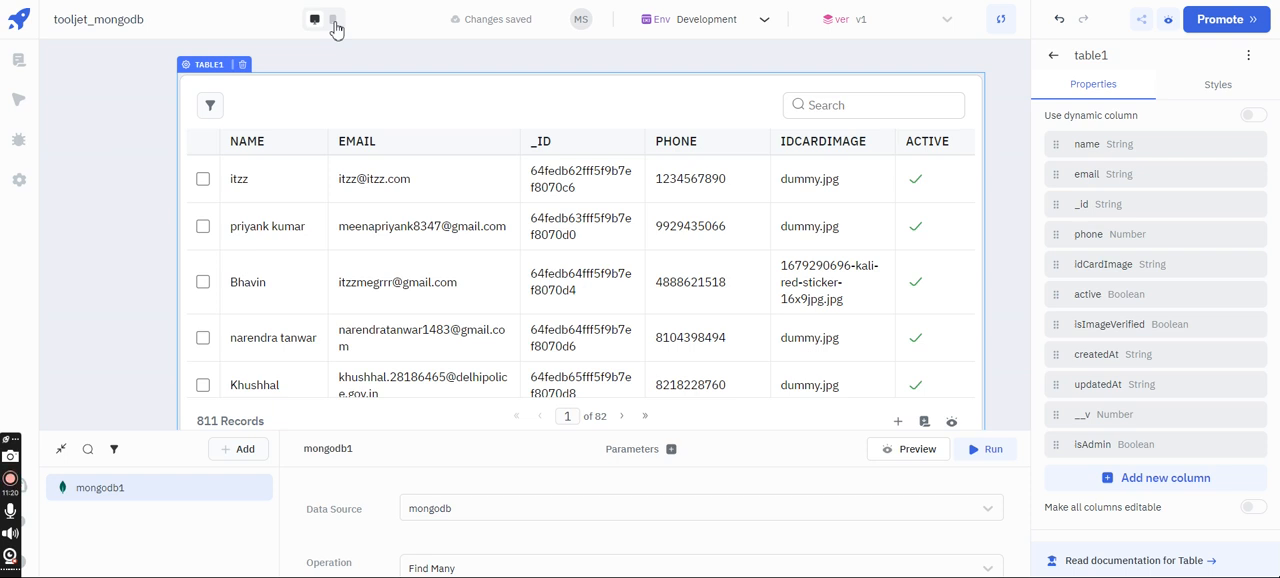
{"action": "left_click", "coordinate": [1167, 30]}
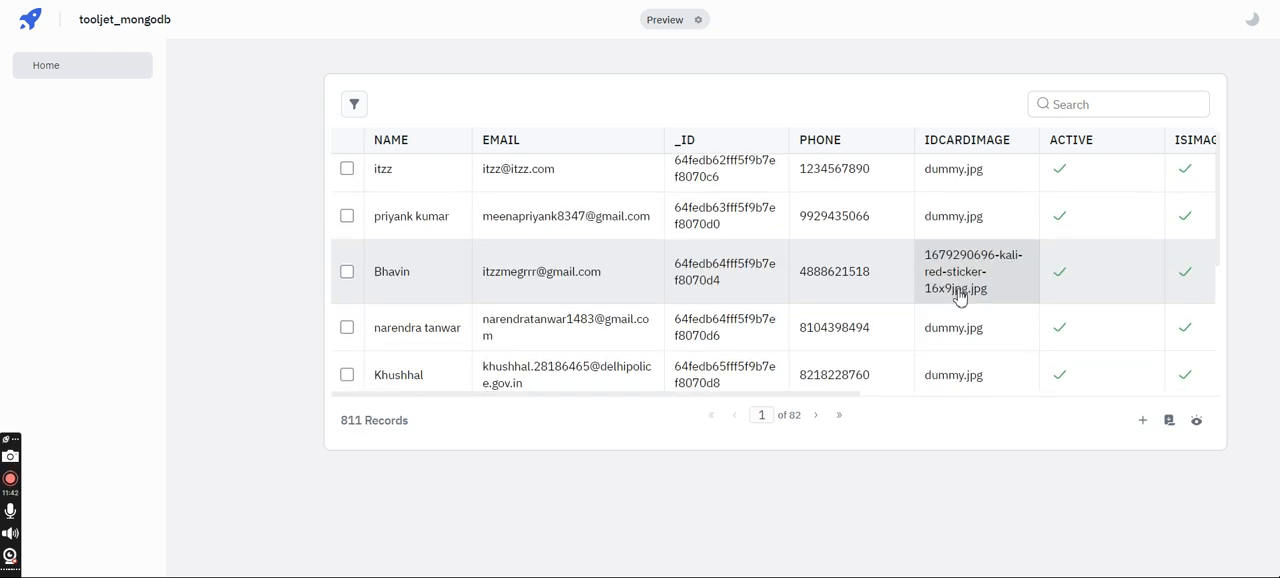
{"action": "scroll", "coordinate": [950, 162], "scroll_direction": "right", "scroll_amount": 5}
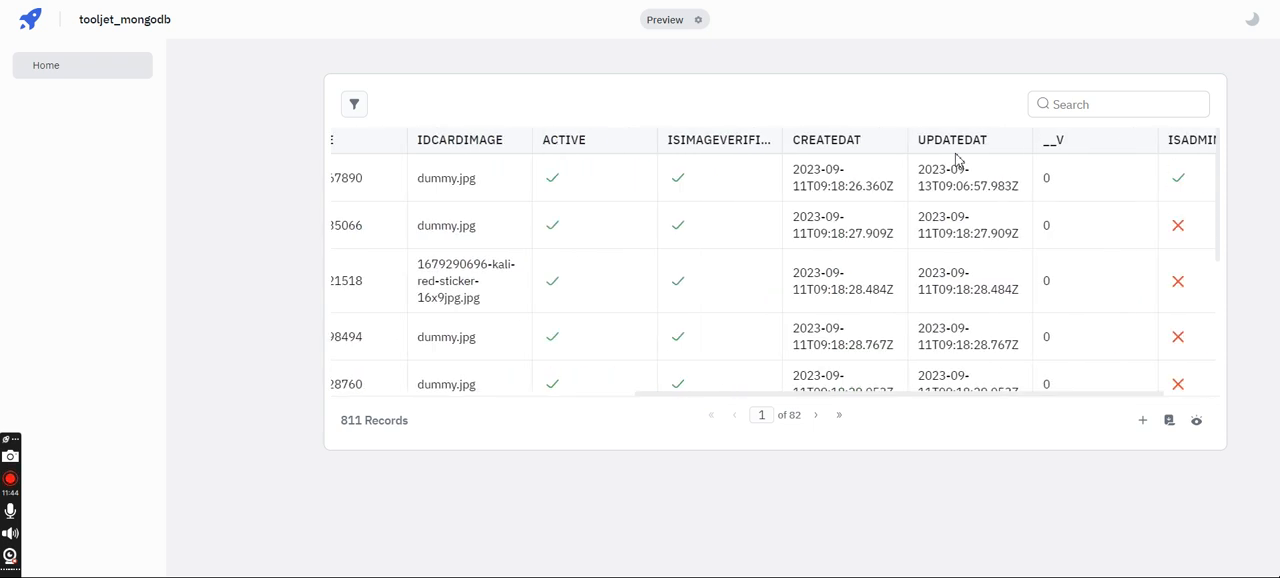
{"action": "scroll", "coordinate": [957, 160], "scroll_direction": "left", "scroll_amount": 5}
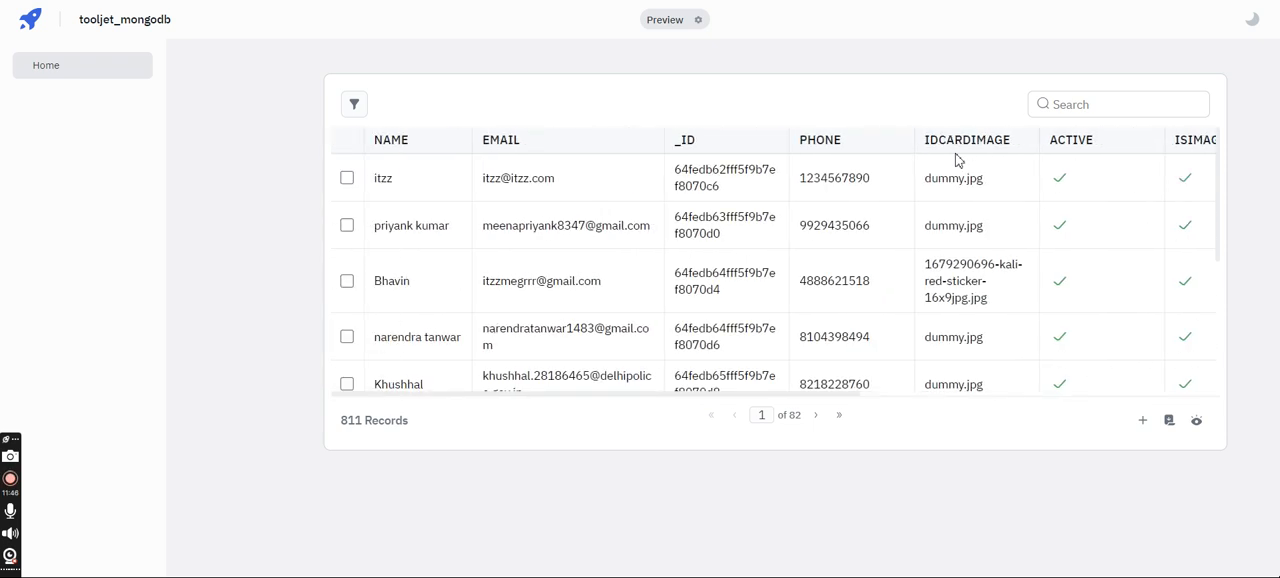
{"action": "scroll", "coordinate": [957, 160], "scroll_direction": "down", "scroll_amount": 5}
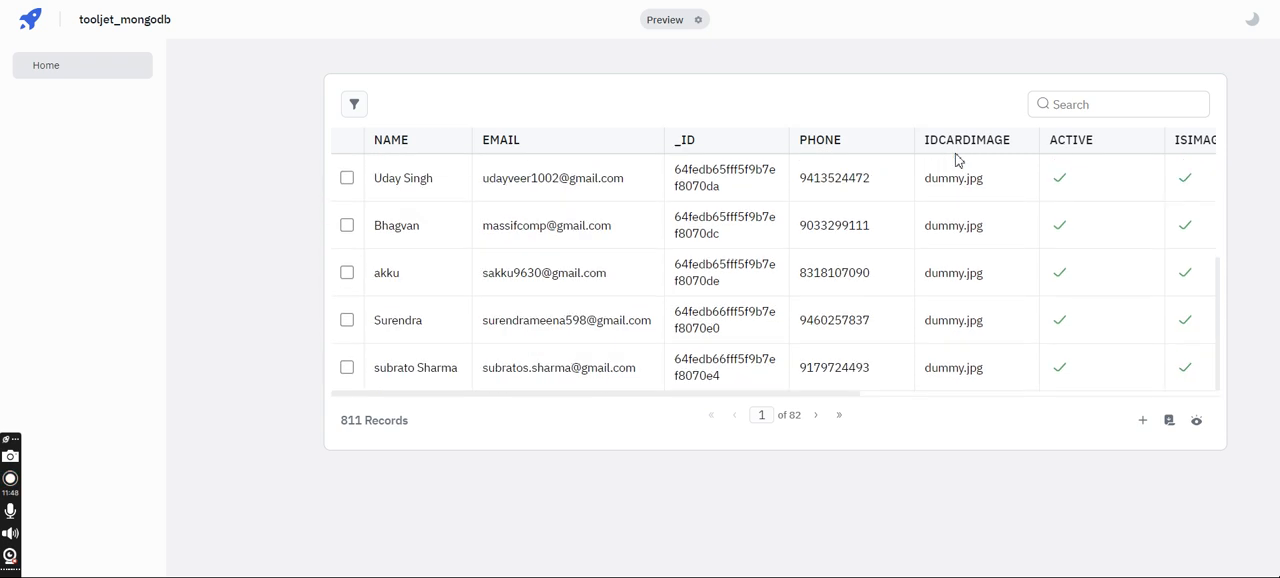
{"action": "scroll", "coordinate": [957, 160], "scroll_direction": "up", "scroll_amount": 5}
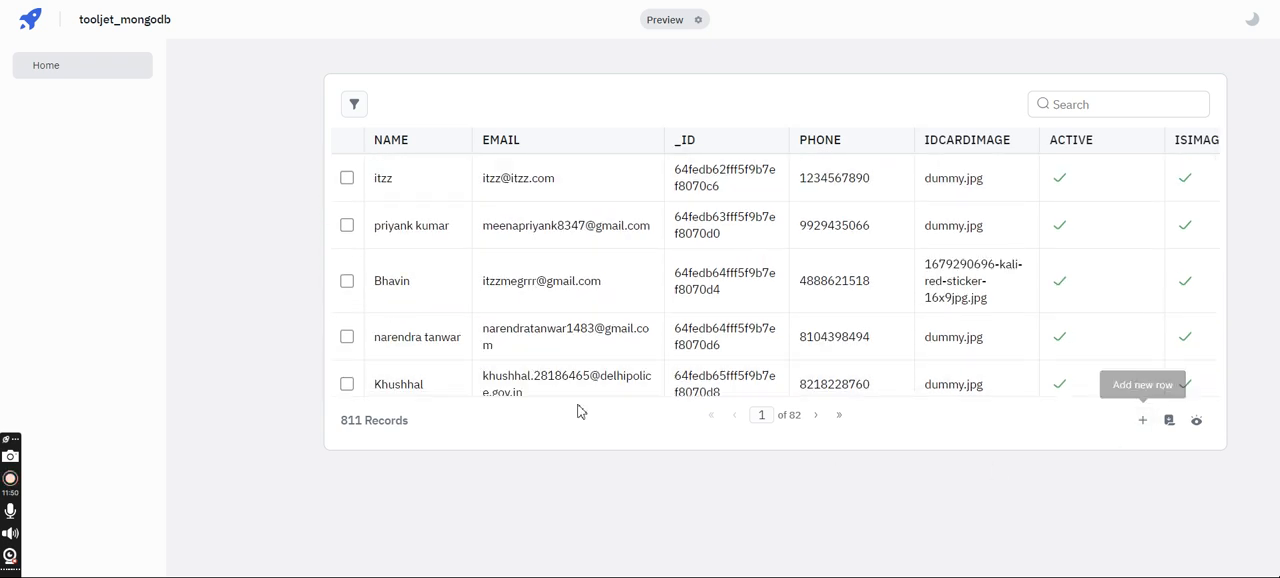
{"action": "left_click", "coordinate": [354, 104]}
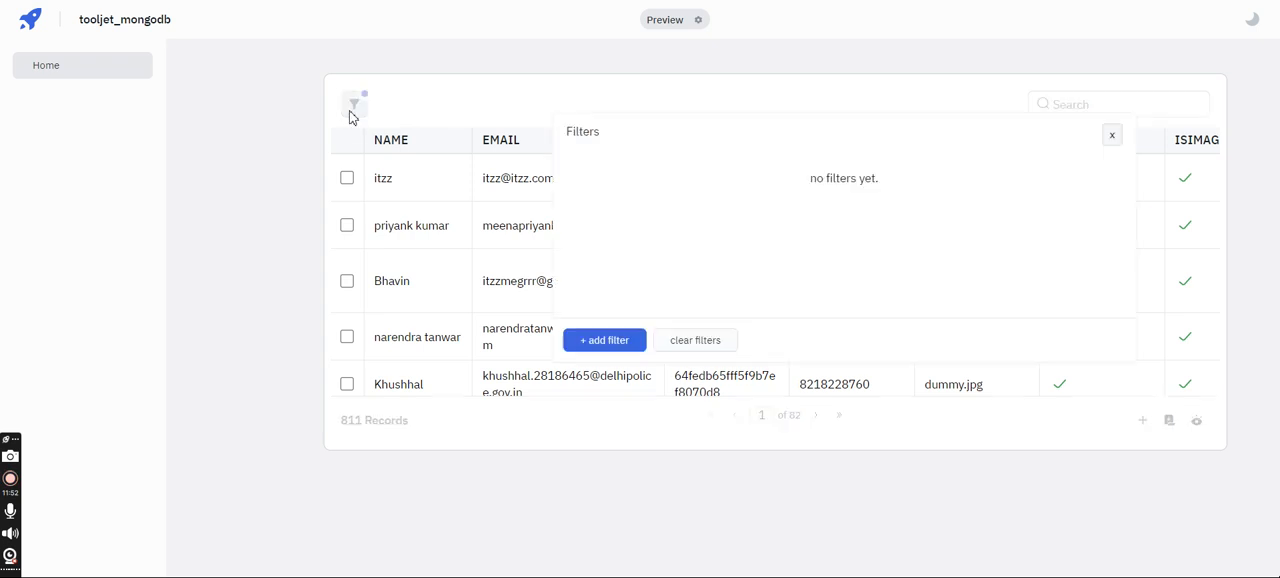
{"action": "left_click", "coordinate": [1111, 135]}
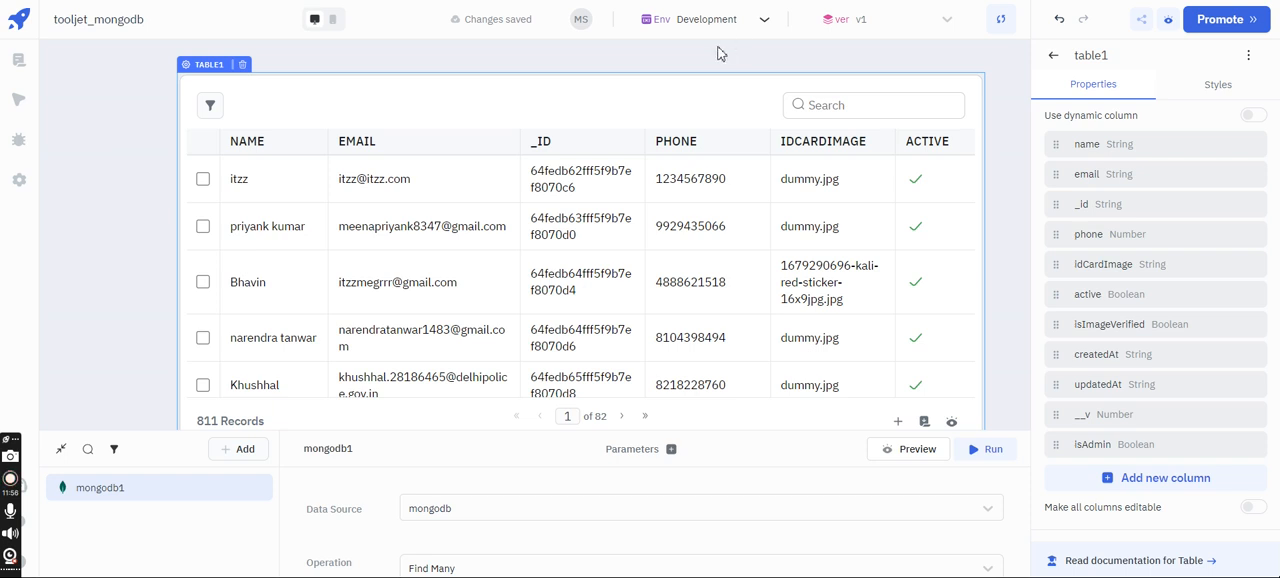